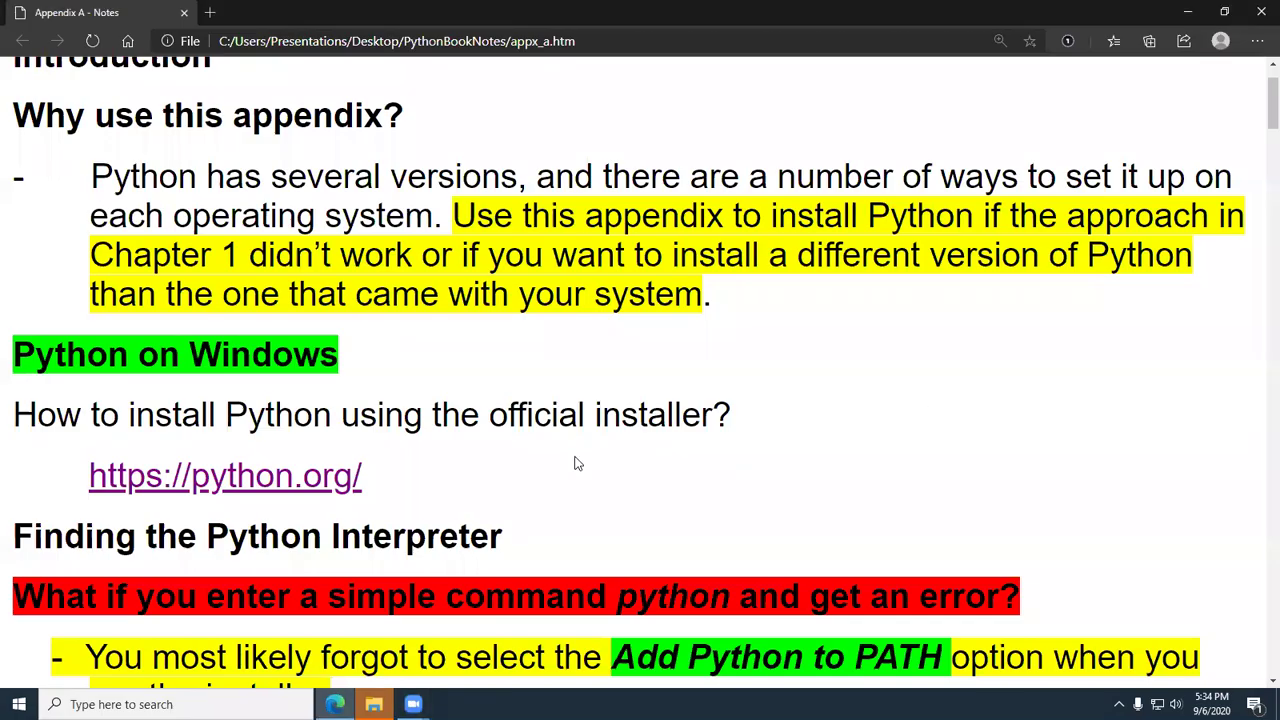
- Scroll through the Appendix A notes and return to the top of the page
scroll(575, 463, up, 1)
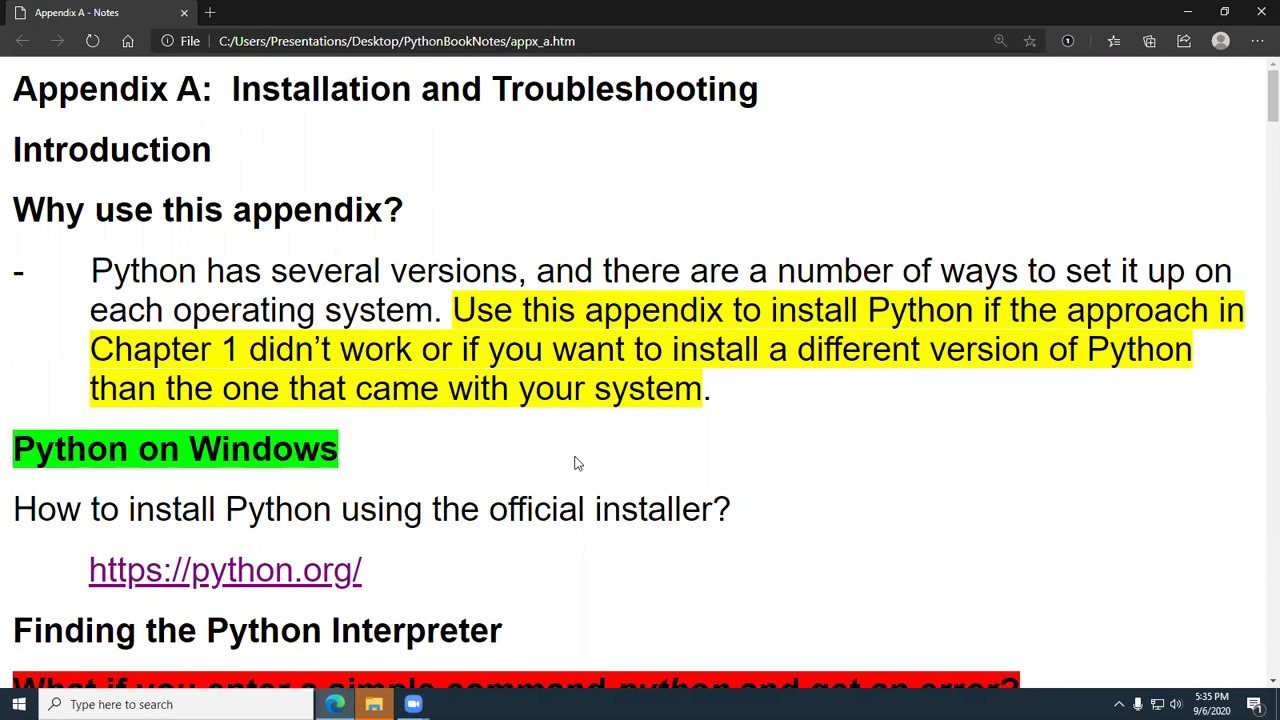
scroll(575, 463, down, 2)
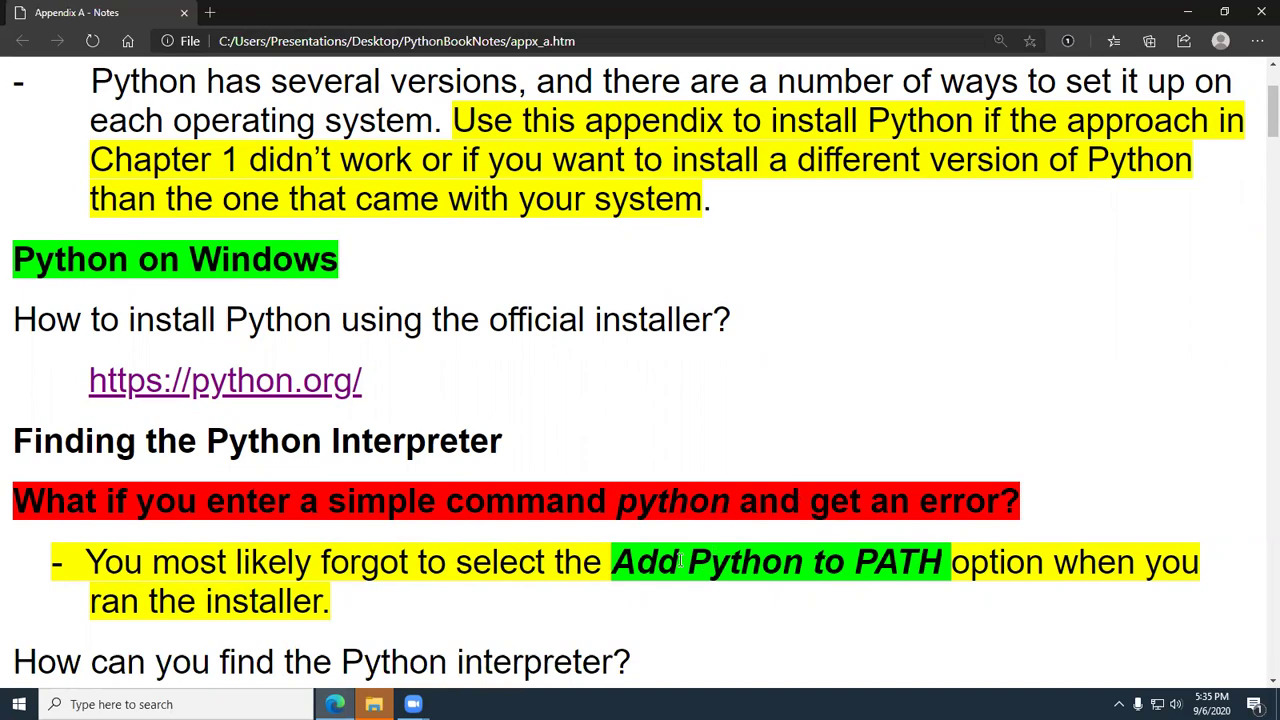
scroll(680, 562, down, 20)
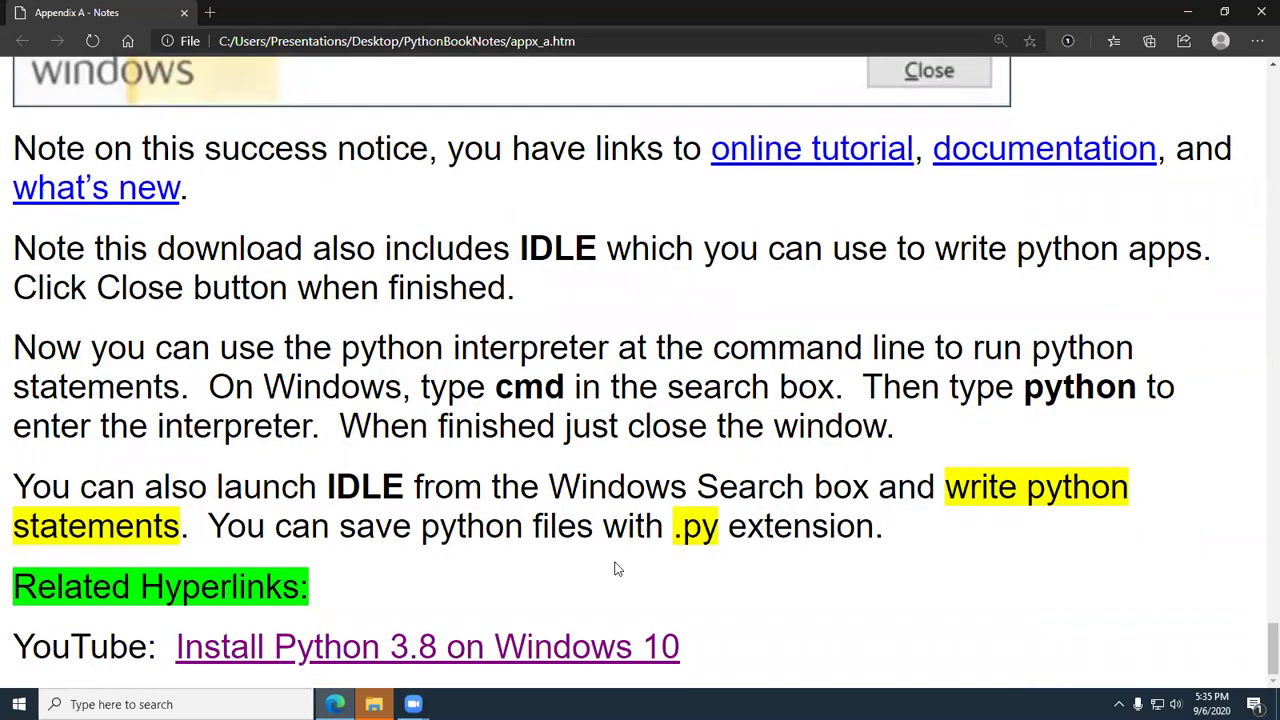
scroll(458, 535, up, 1)
scroll(458, 535, up, 12)
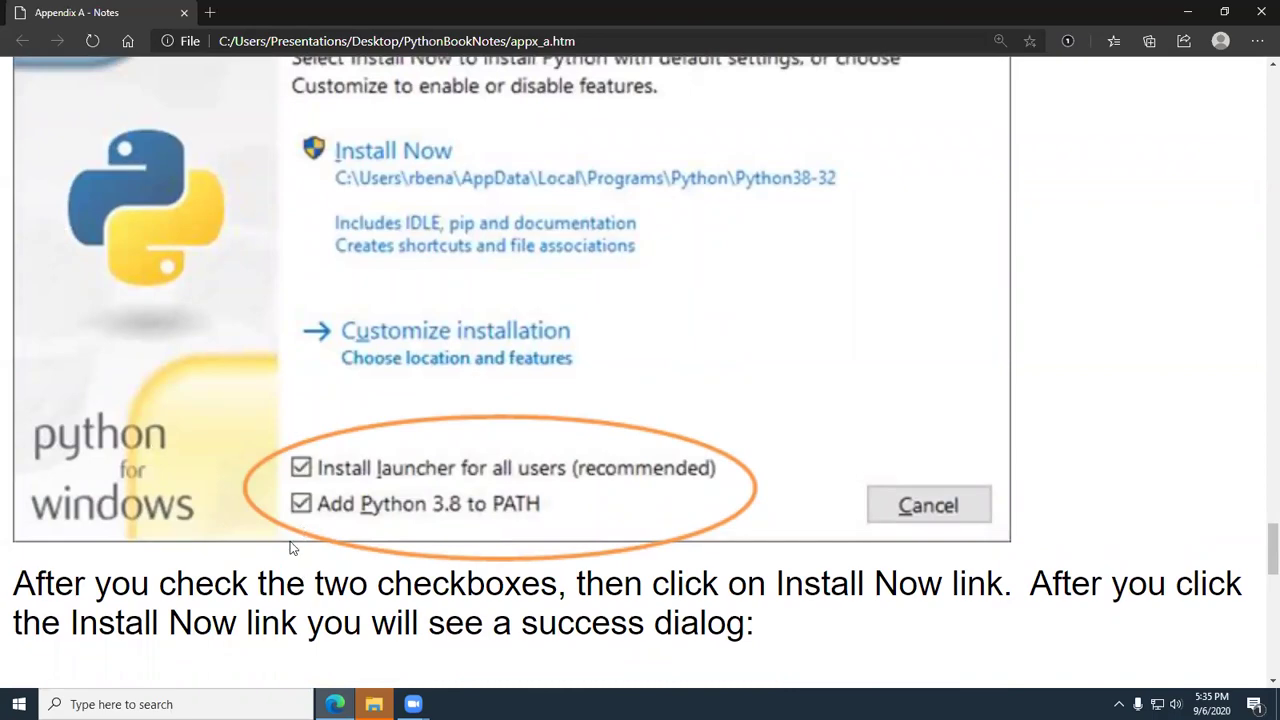
key(Home)
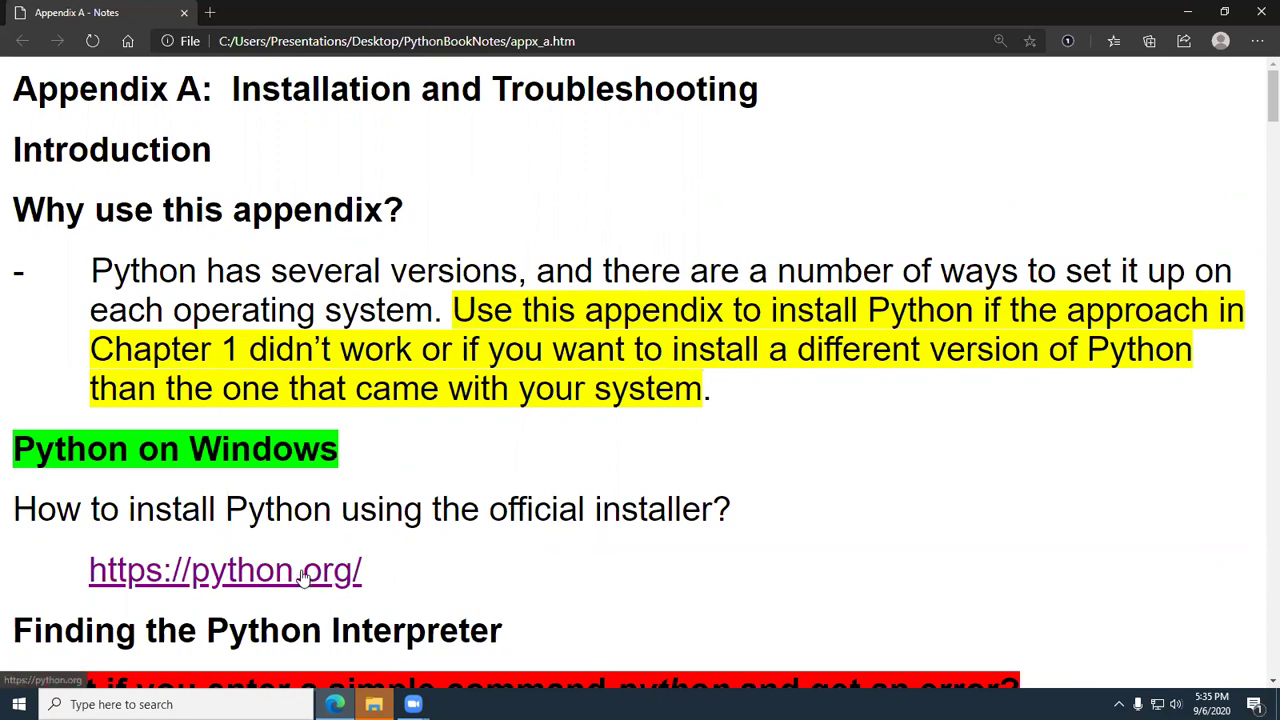
scroll(303, 577, down, 1)
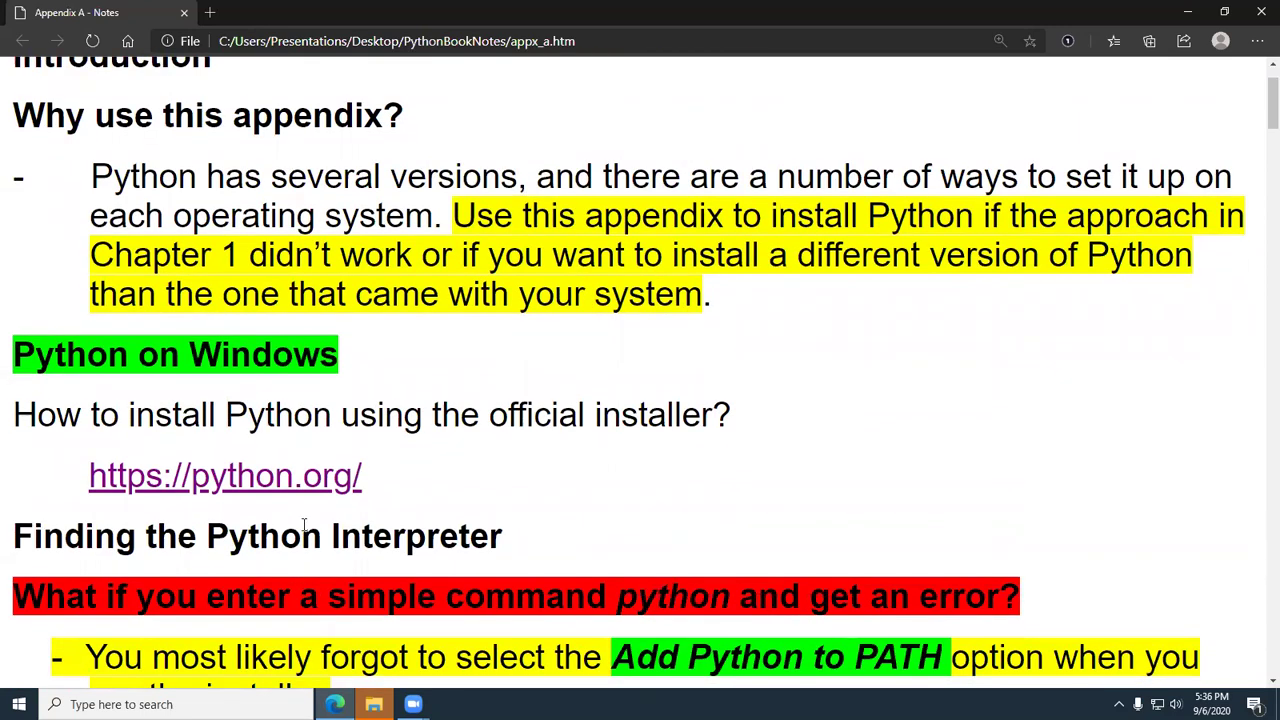
- Download the Python 3.8.5 installer from the python.org downloads page
click(303, 486)
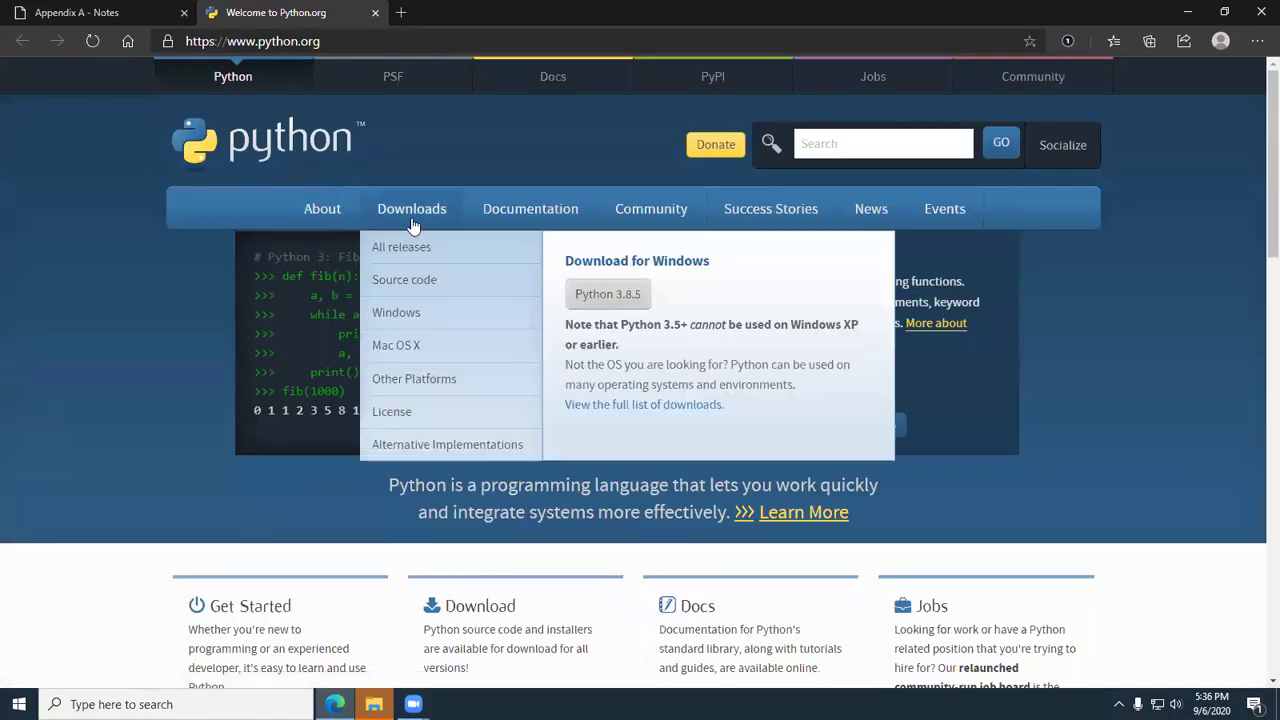
click(413, 226)
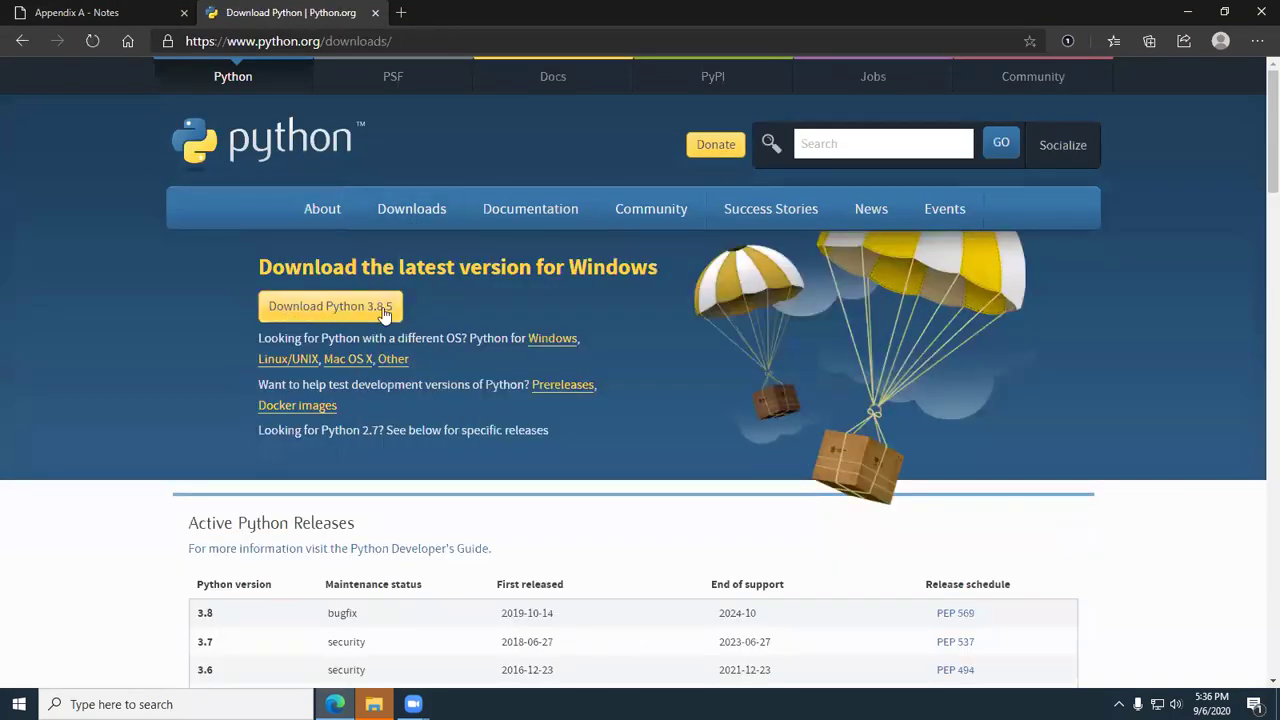
click(377, 316)
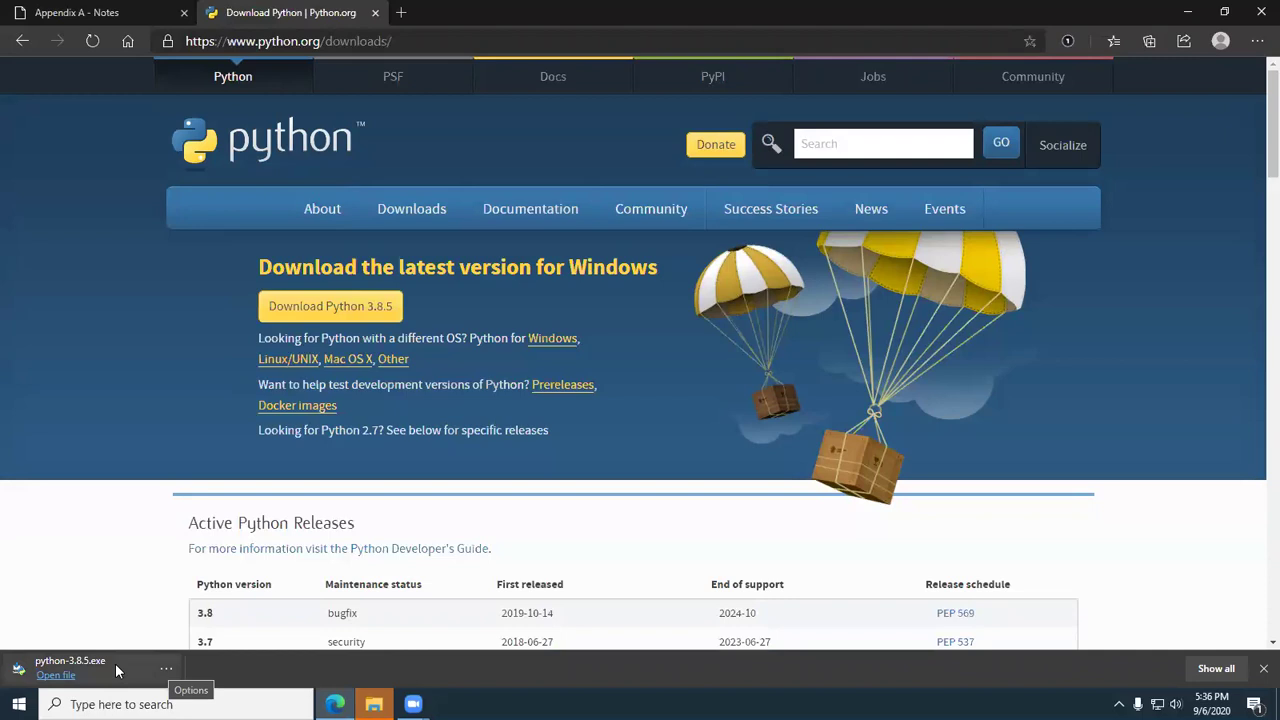
- Launch python-3.8.5.exe, cancel its Setup, and return to the Appendix A notes
click(86, 668)
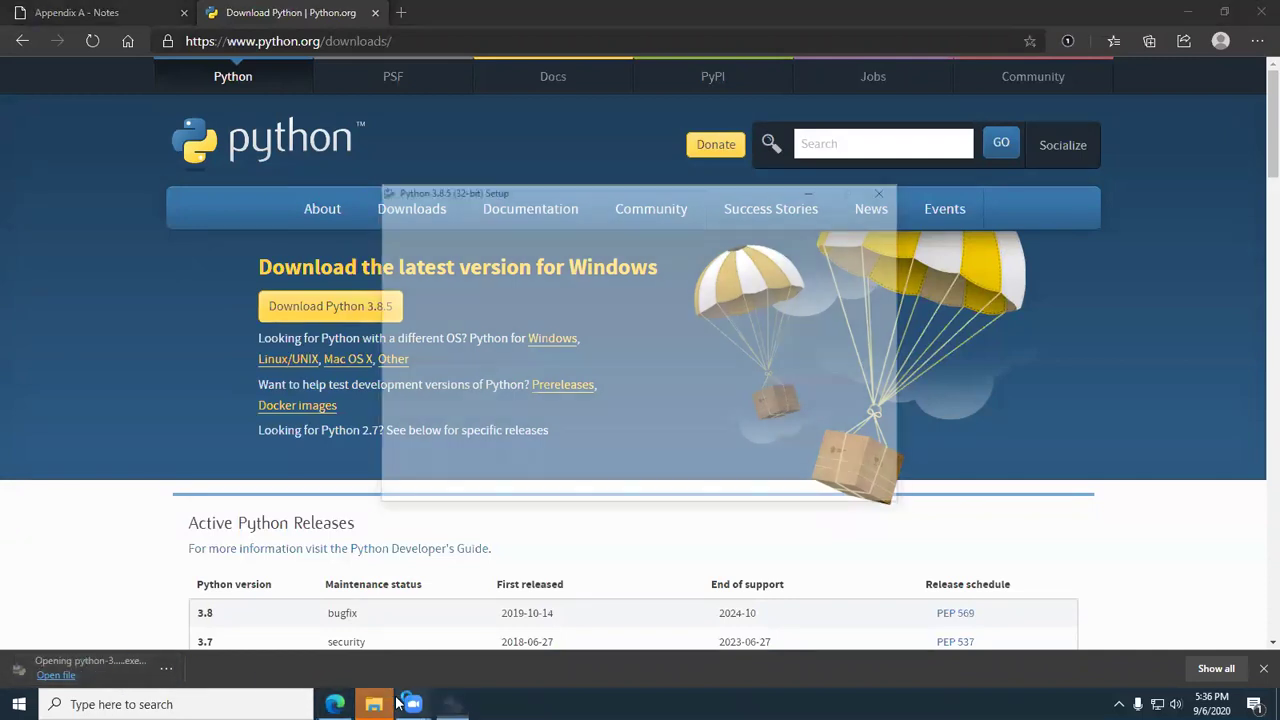
click(887, 194)
click(621, 405)
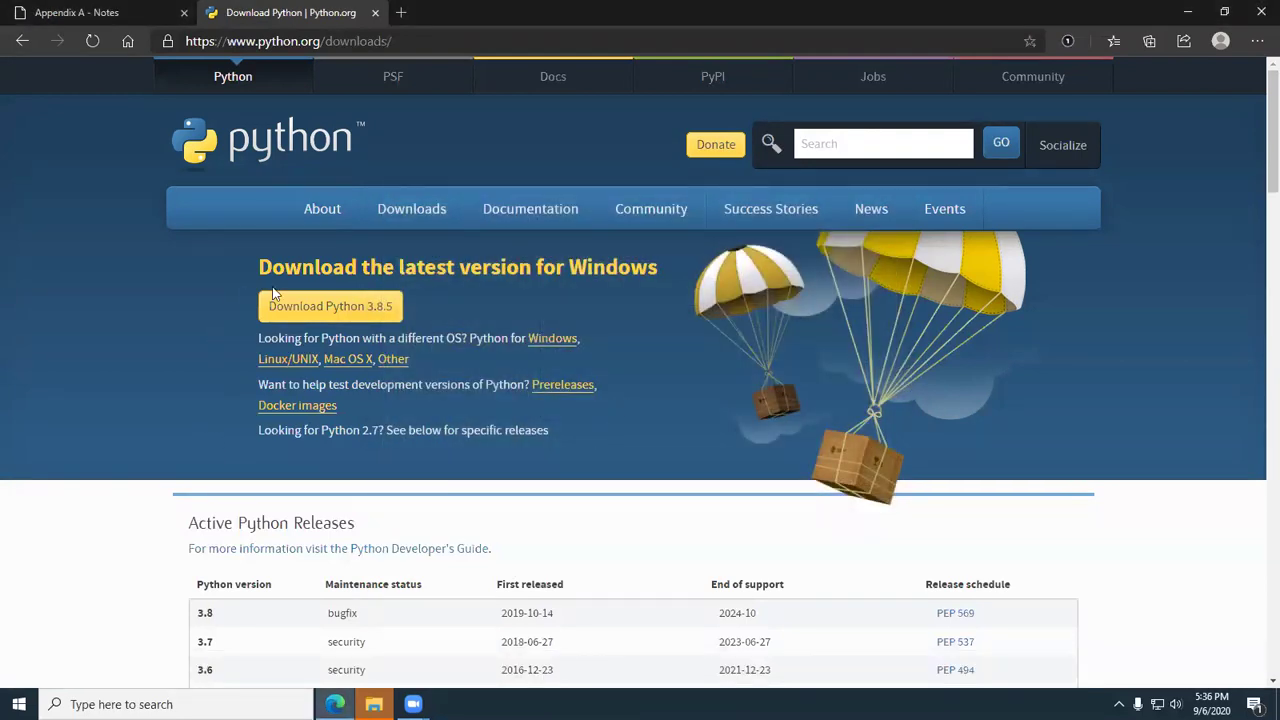
click(140, 18)
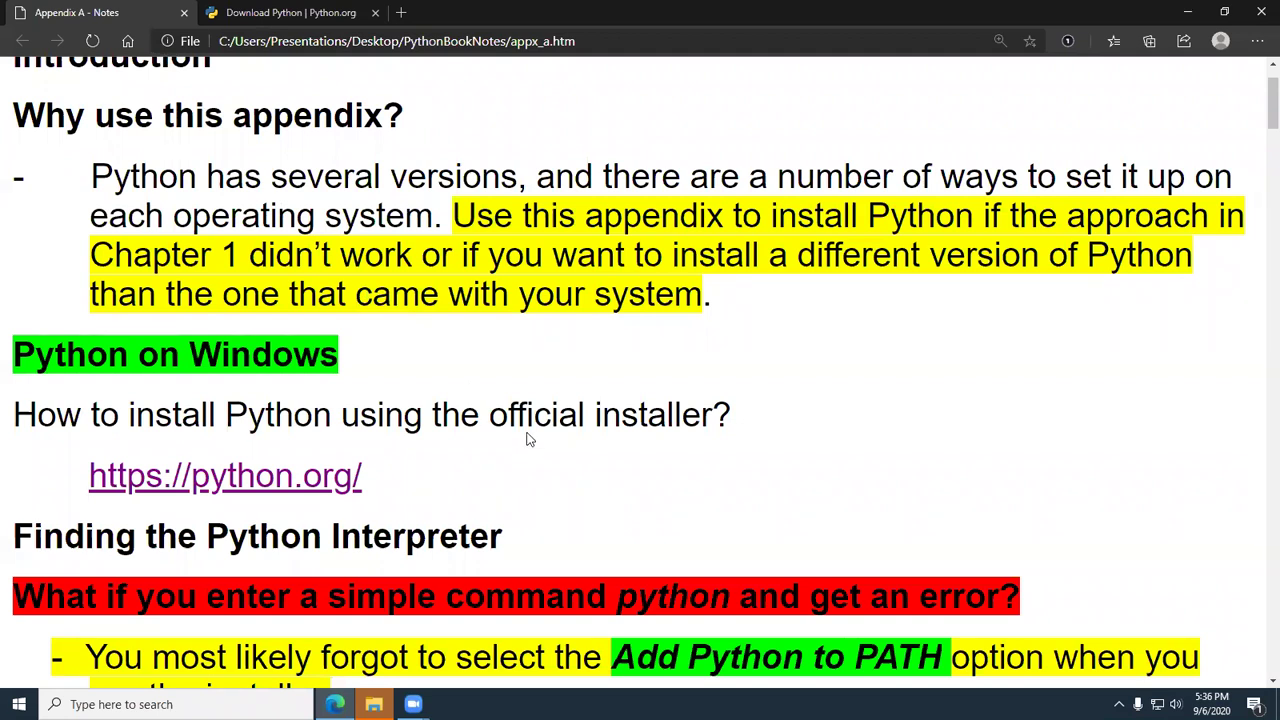
- Scroll the Appendix A notes down to 'How can you find the Python interpreter?'
scroll(530, 445, down, 2)
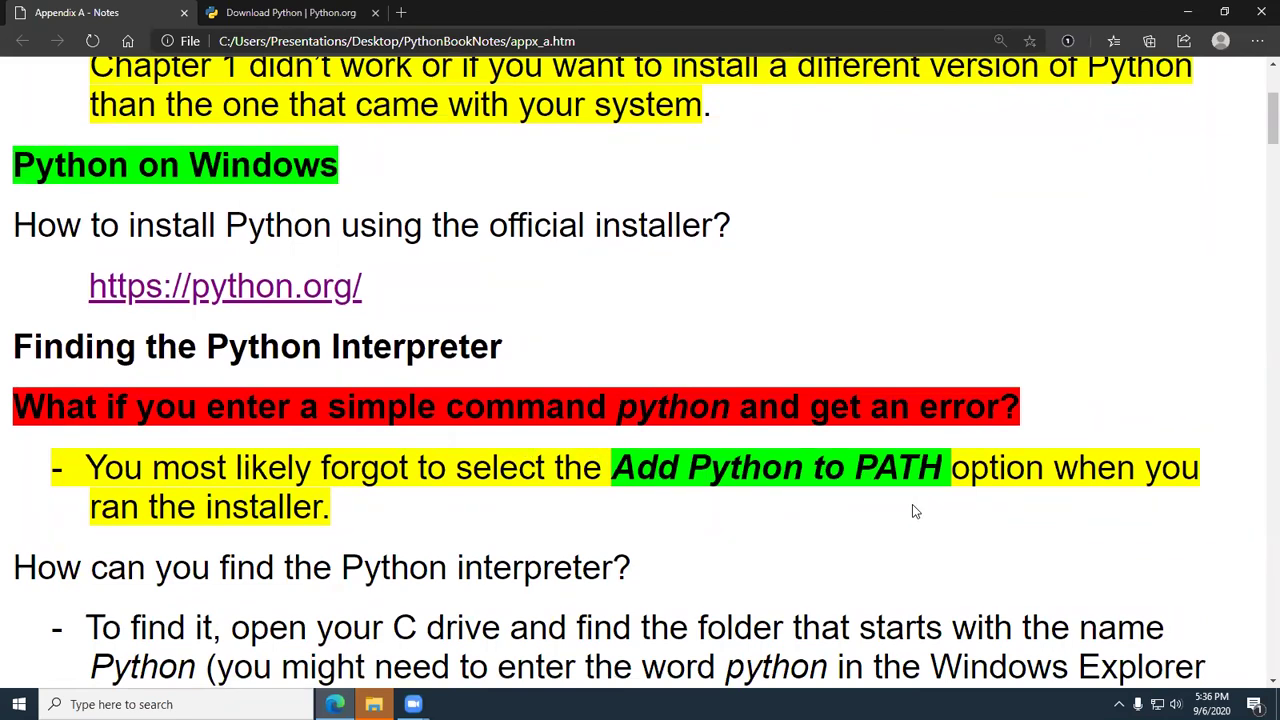
scroll(898, 517, down, 2)
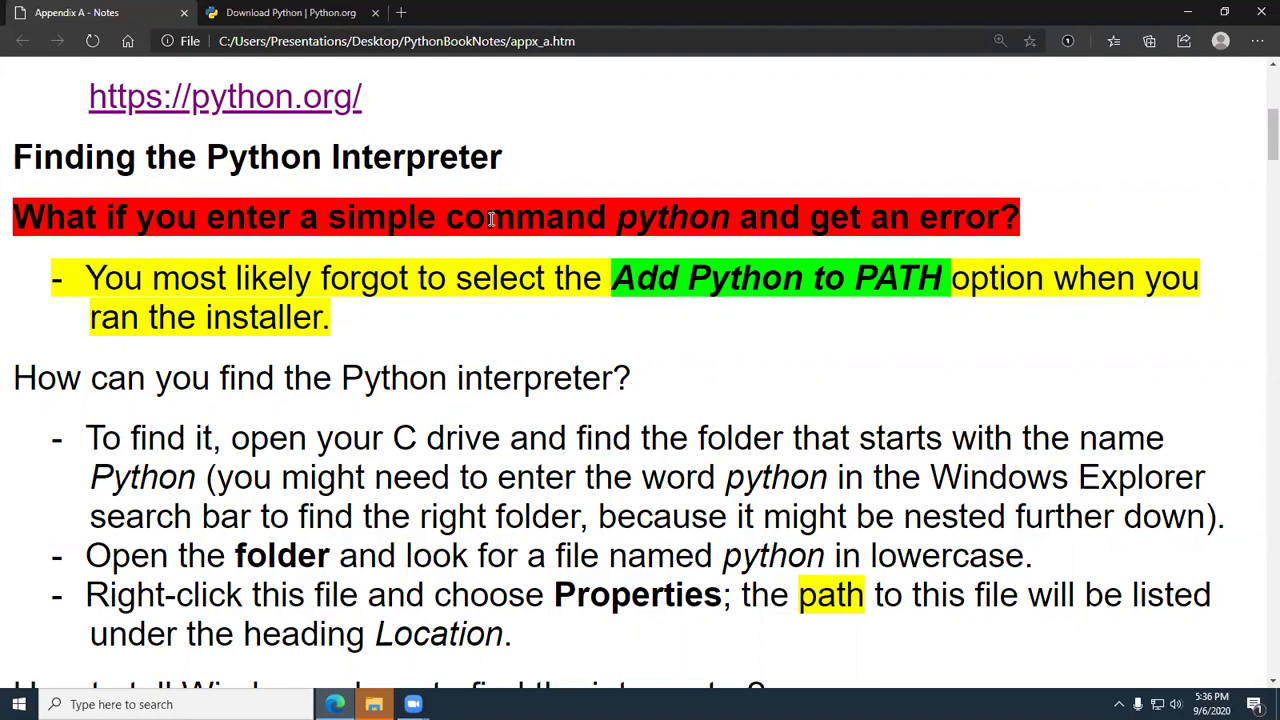
- Highlight the word 'python' in the red 'What if you enter a simple command python' heading
drag(612, 214, 730, 230)
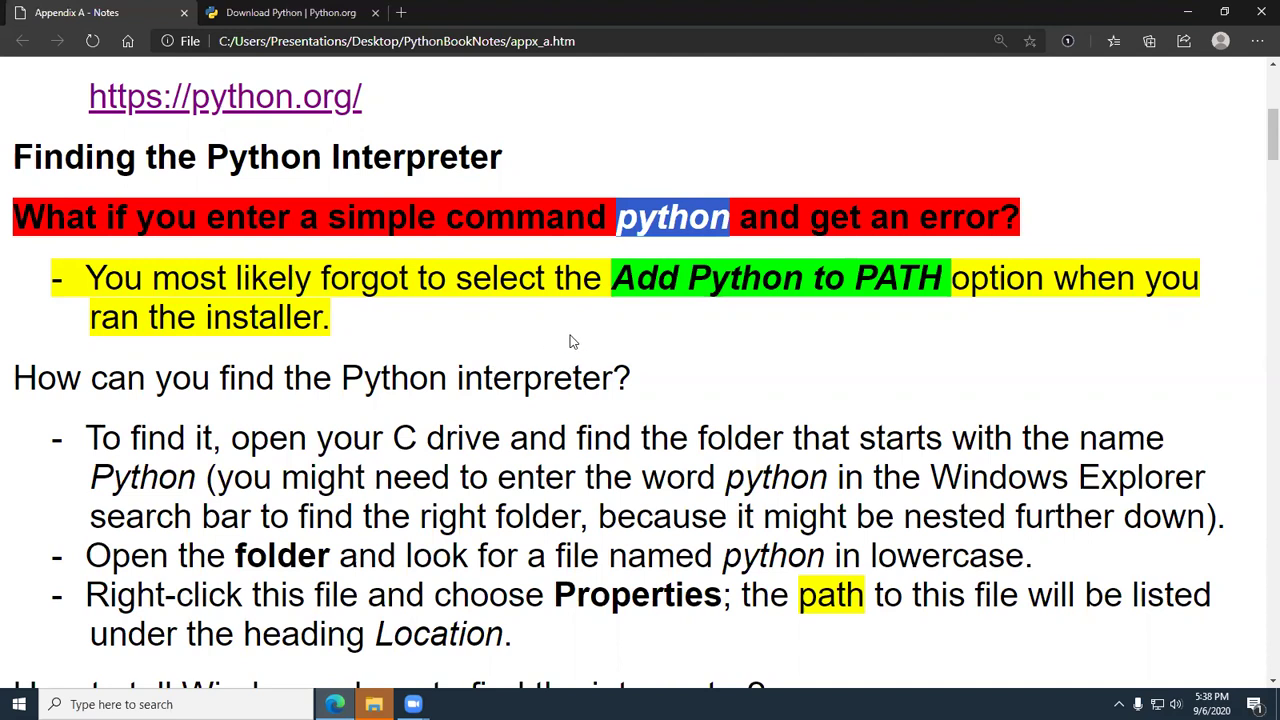
- Open Command Prompt via a cmd search, run python to start Python 3.8.5, then close it
click(168, 703)
text(cmd)
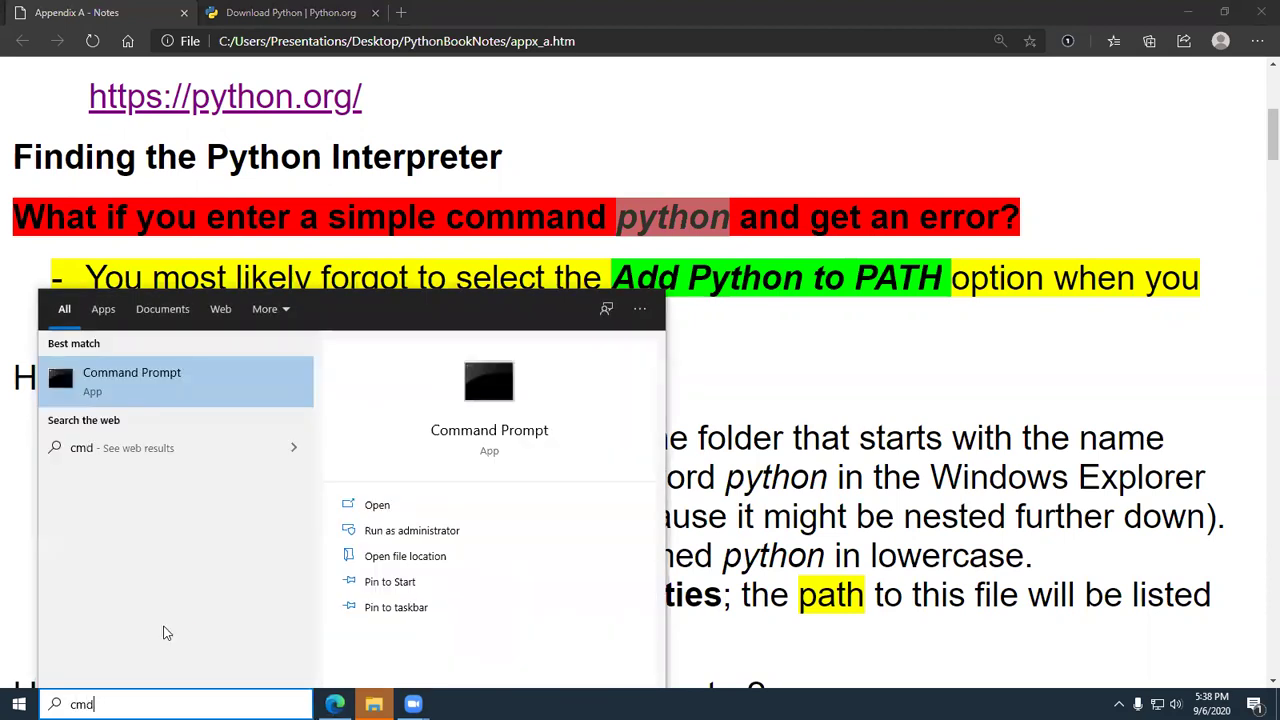
key(Return)
text(pytho)
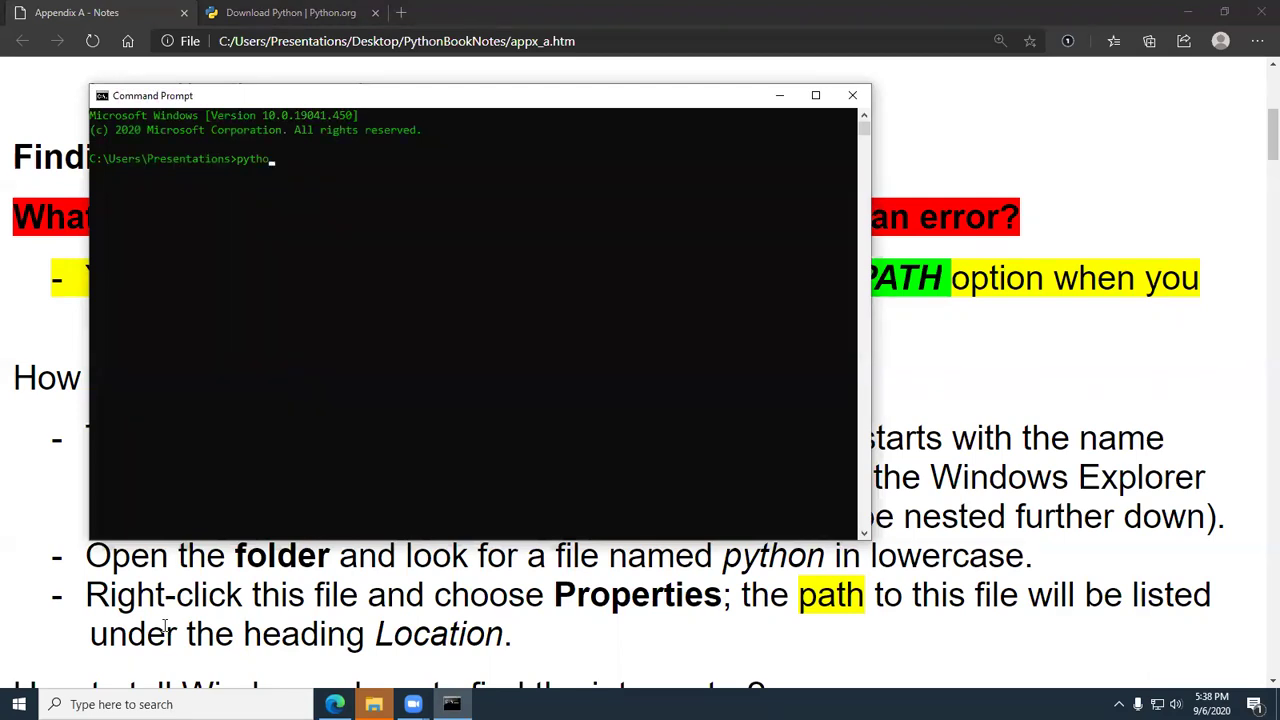
text(n)
key(Return)
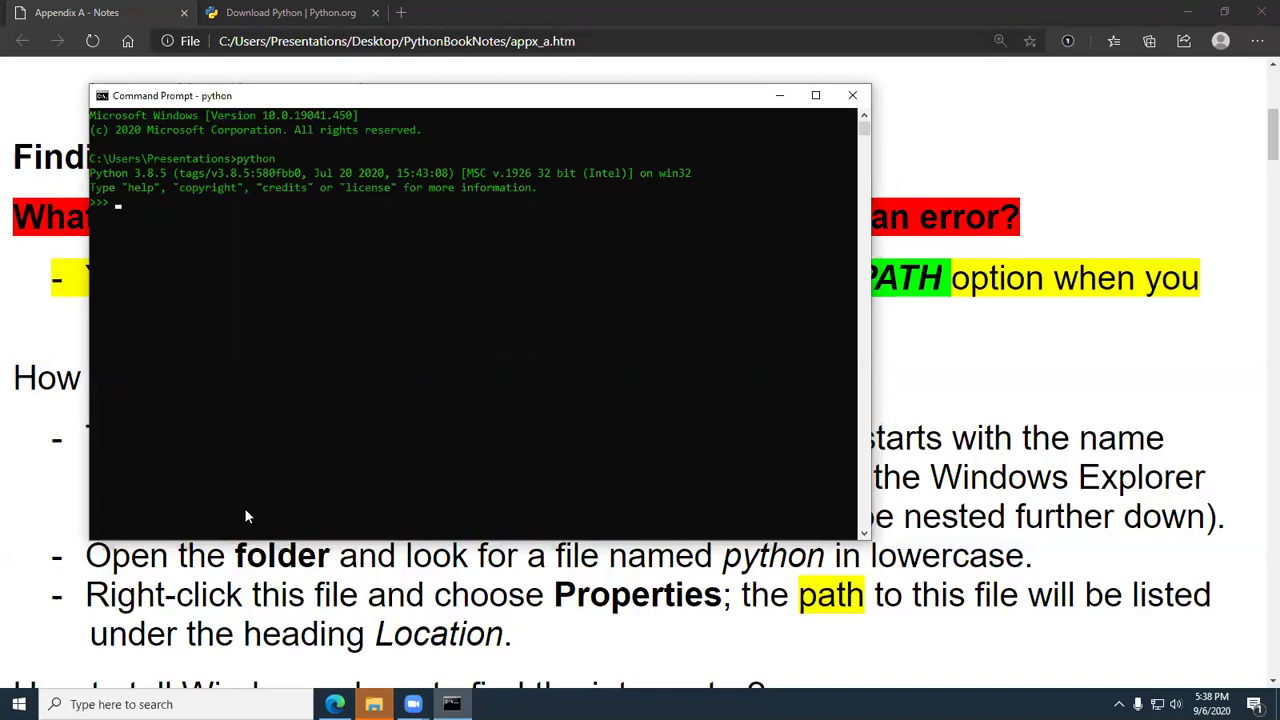
click(853, 98)
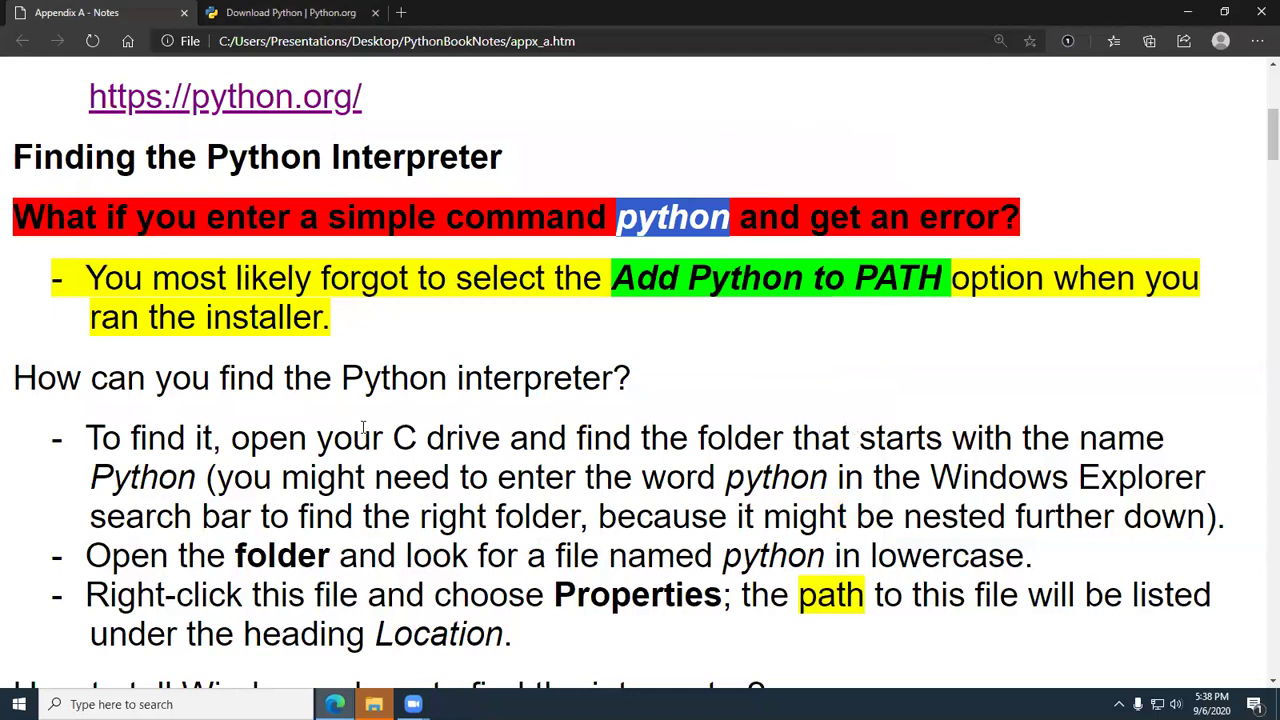
- Scroll the notes to the 'How to tell Windows where to find the interpreter?' section
scroll(364, 428, down, 1)
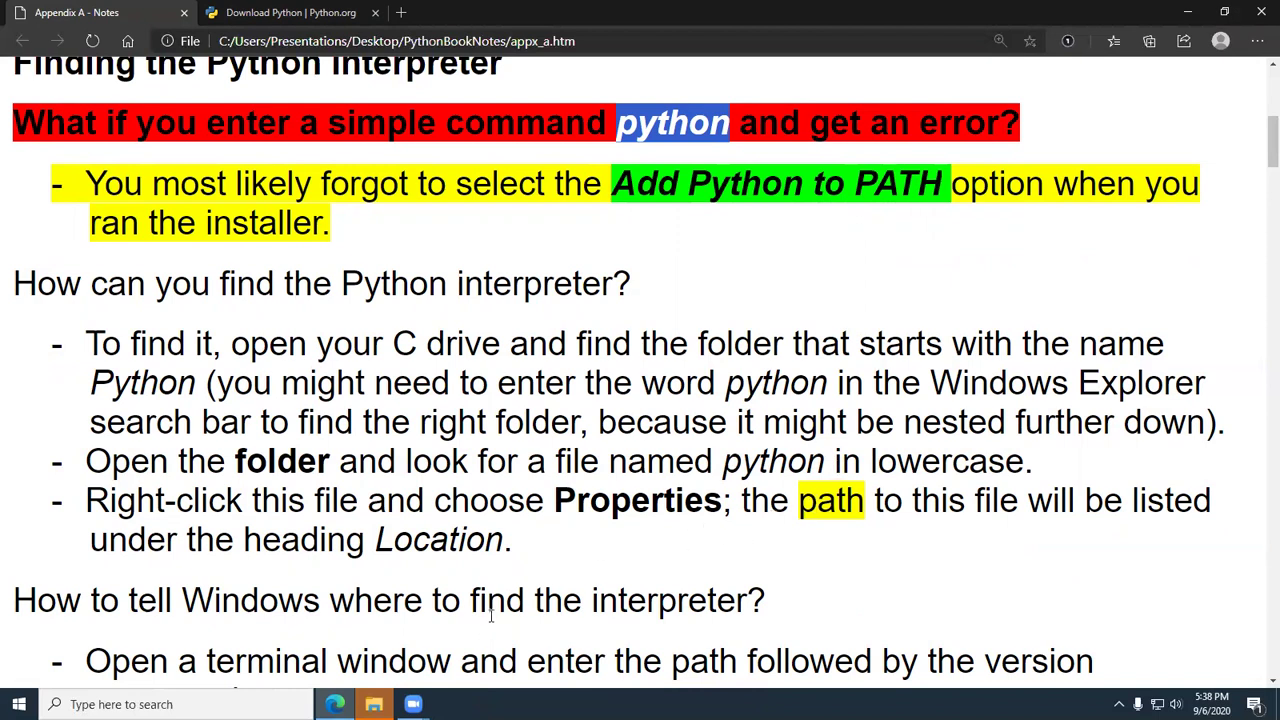
scroll(714, 512, down, 5)
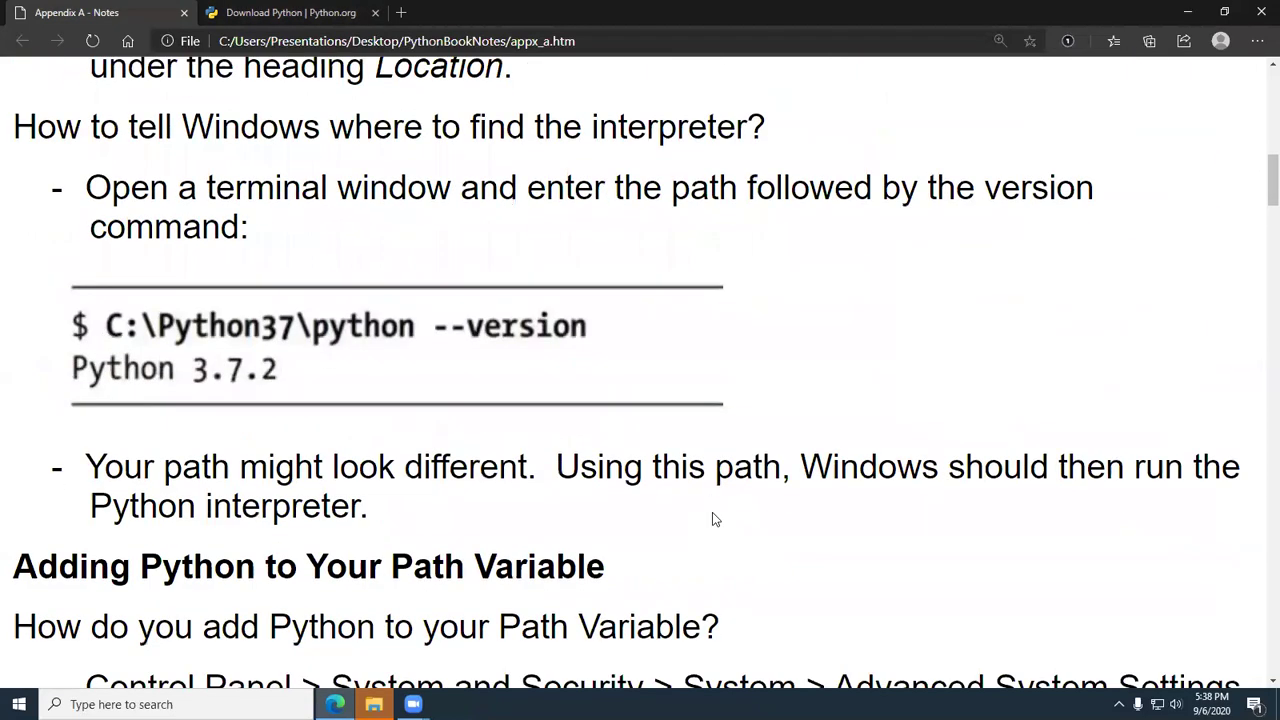
scroll(712, 519, up, 2)
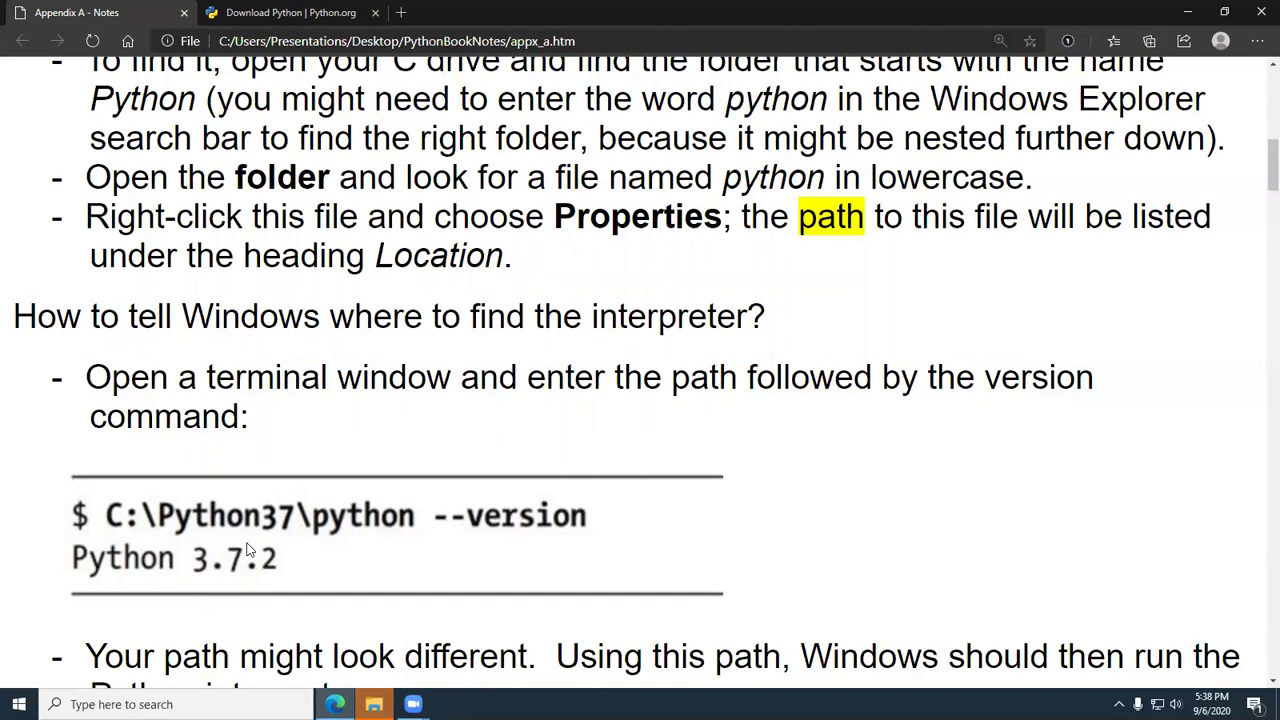
scroll(309, 552, down, 1)
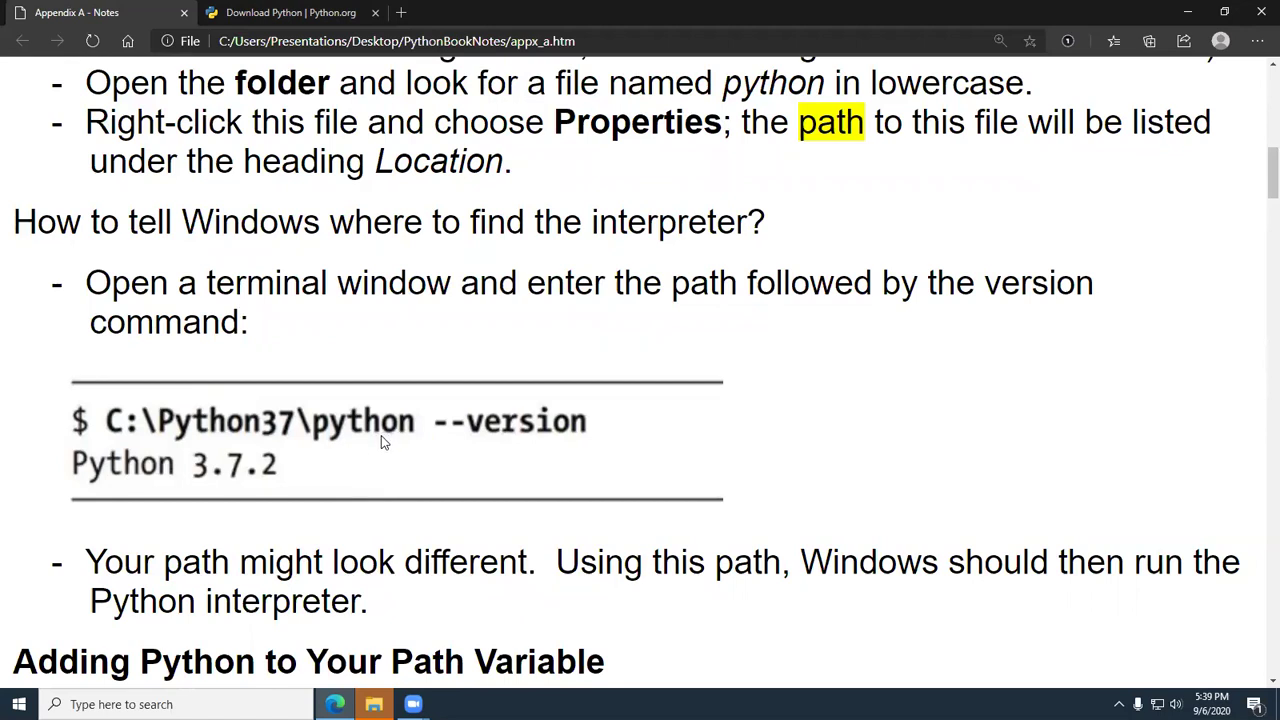
- Scroll through the notes' Add Python to PATH explanation, then open a File Explorer window
scroll(362, 468, down, 3)
scroll(362, 470, down, 5)
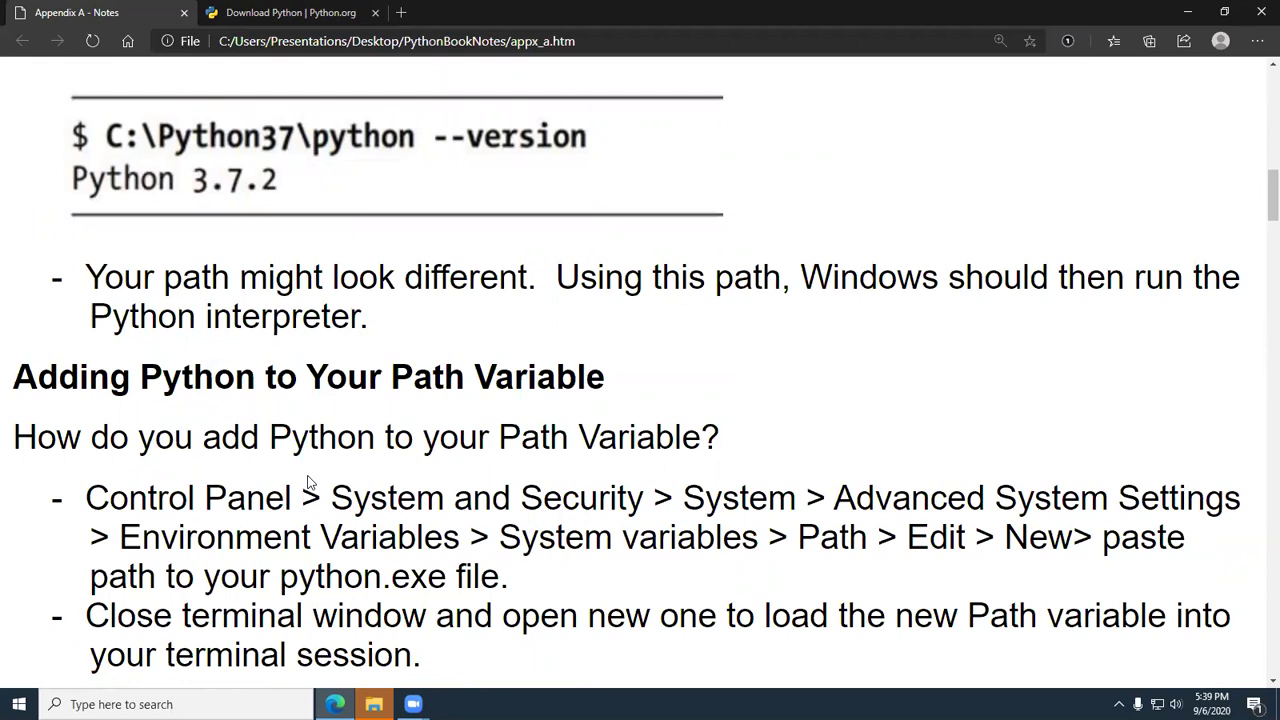
scroll(310, 483, down, 1)
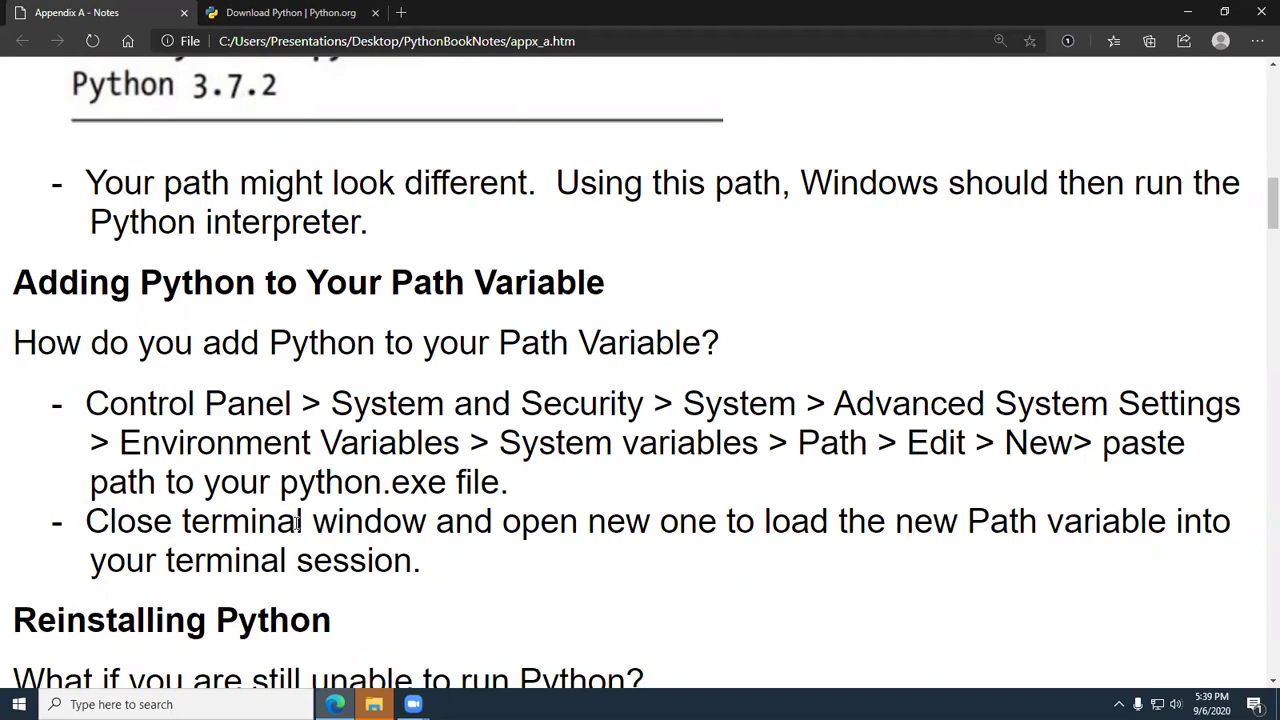
scroll(297, 524, down, 6)
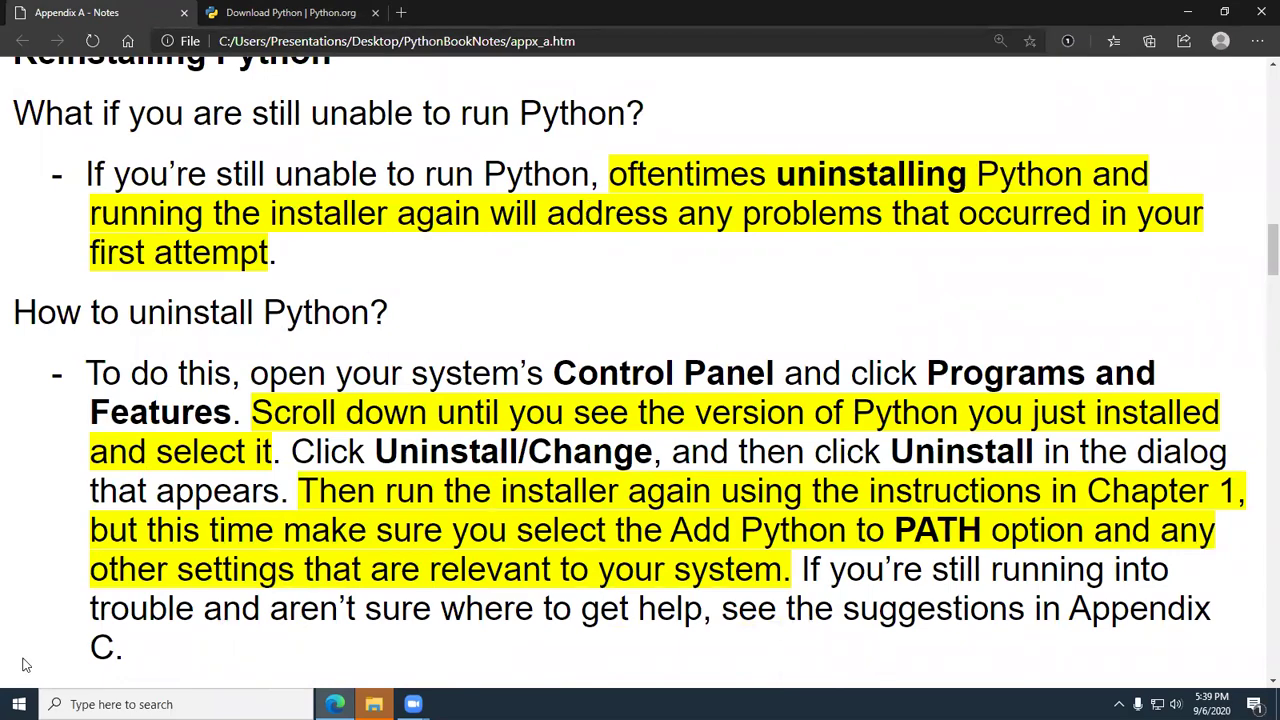
scroll(28, 648, up, 10)
scroll(28, 642, up, 3)
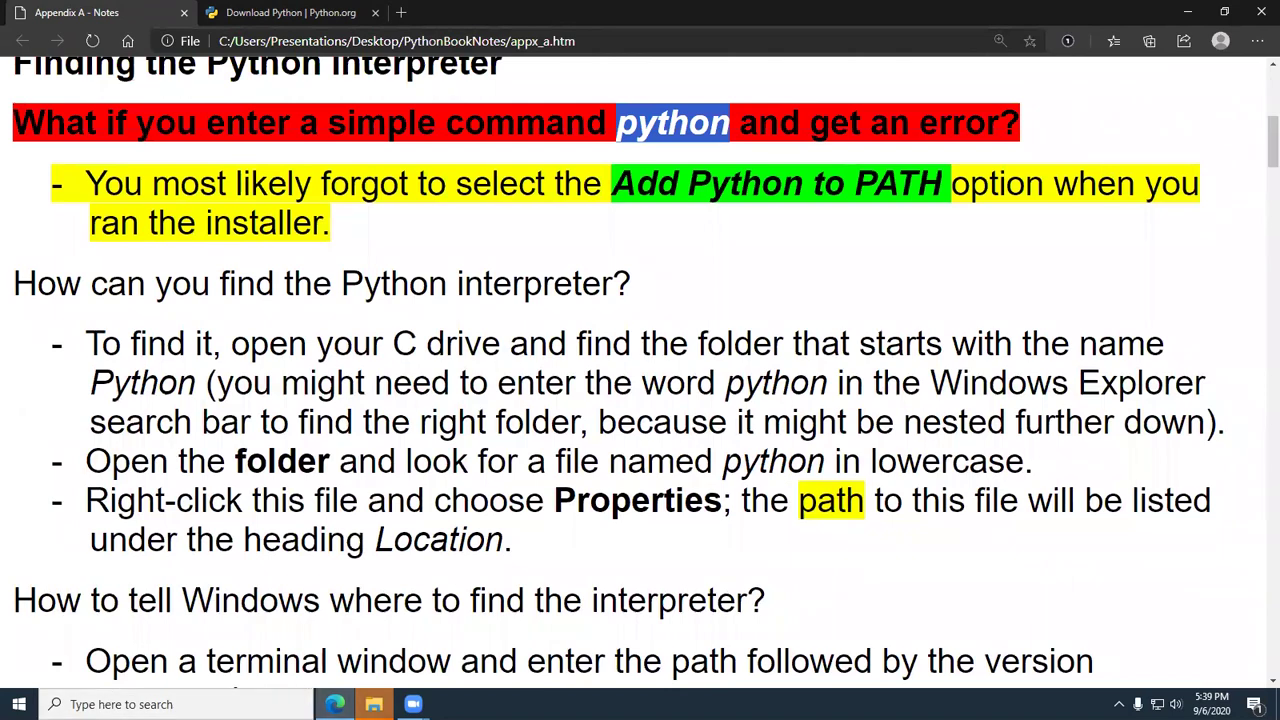
click(374, 704)
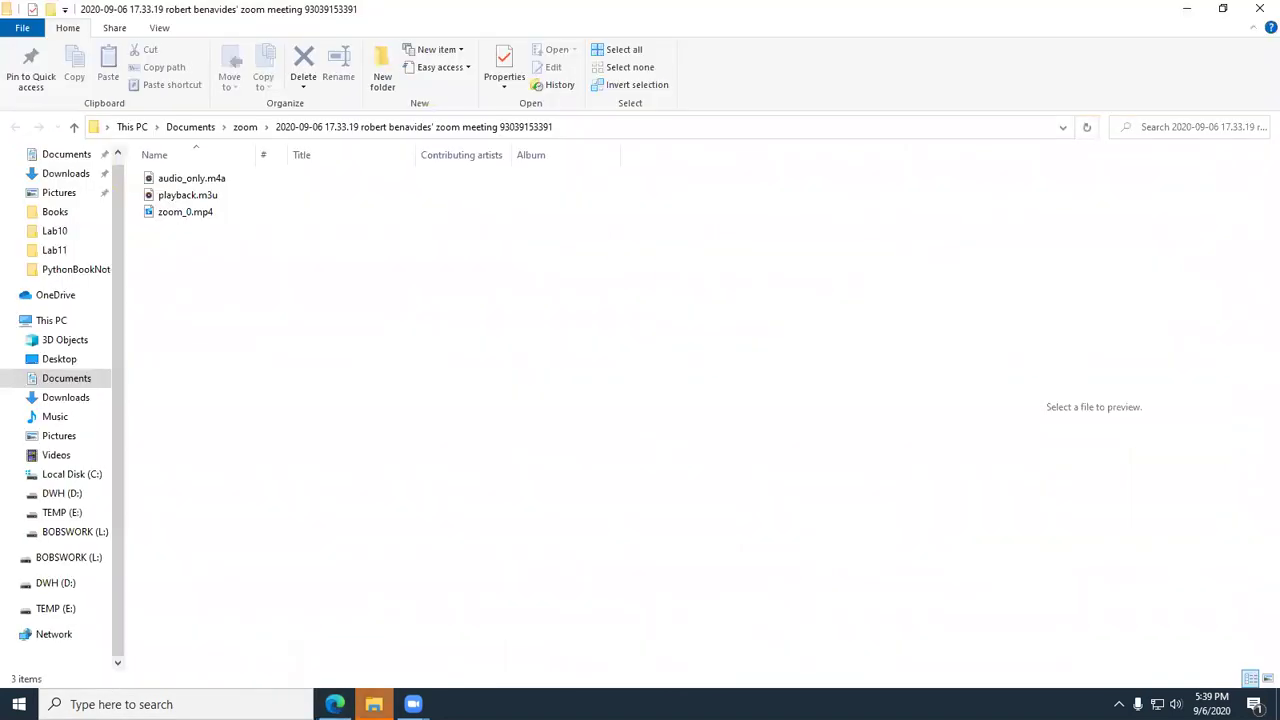
- Close the meeting recording folder and search Local Disk (C:) for python.exe
click(1258, 14)
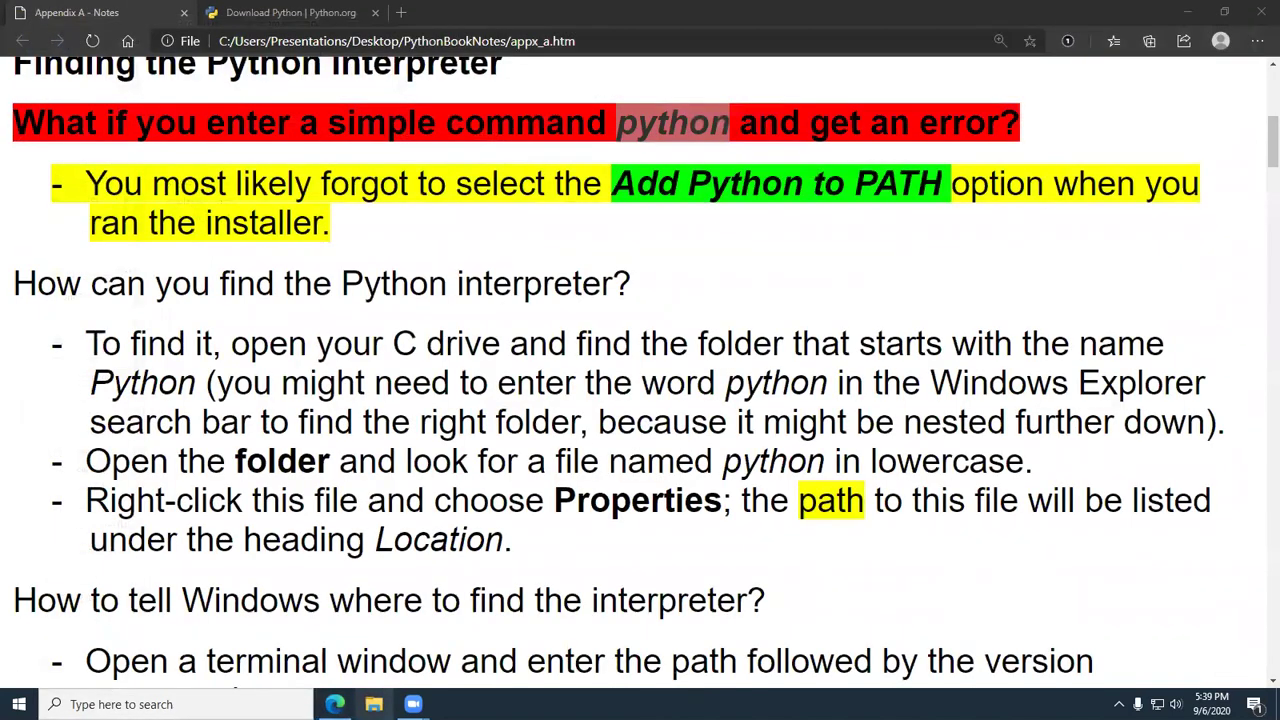
click(374, 704)
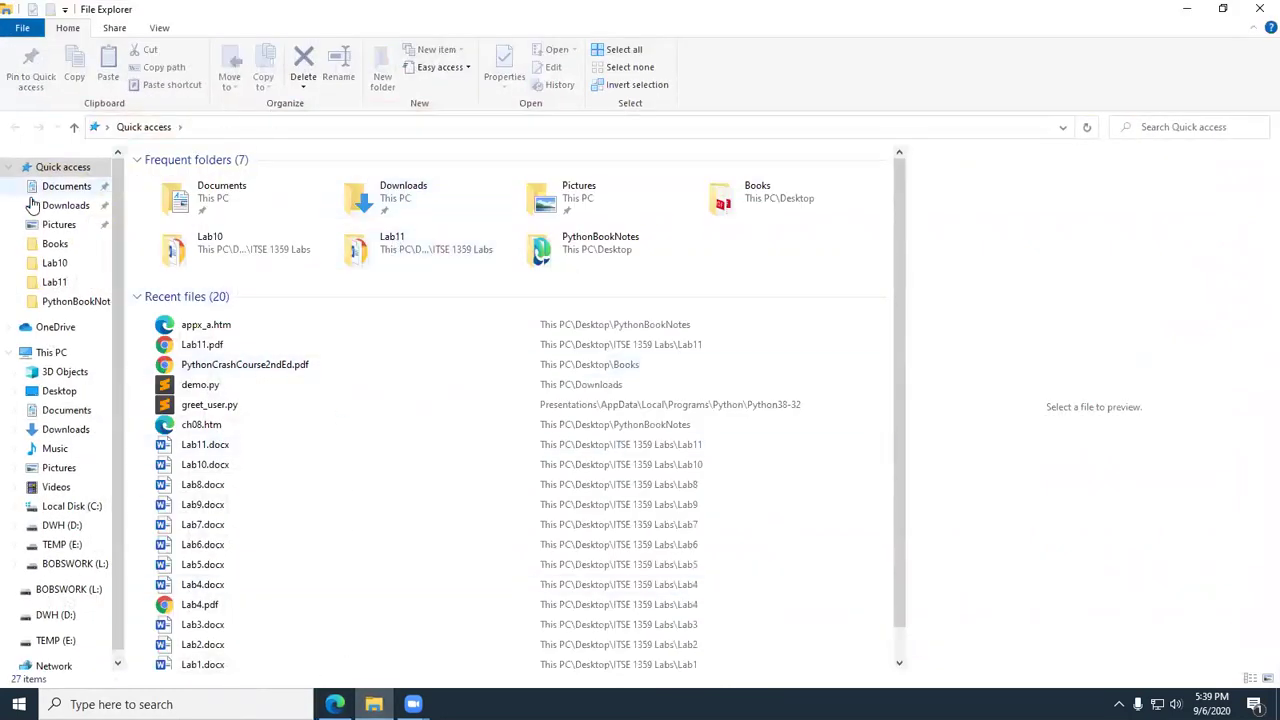
click(71, 509)
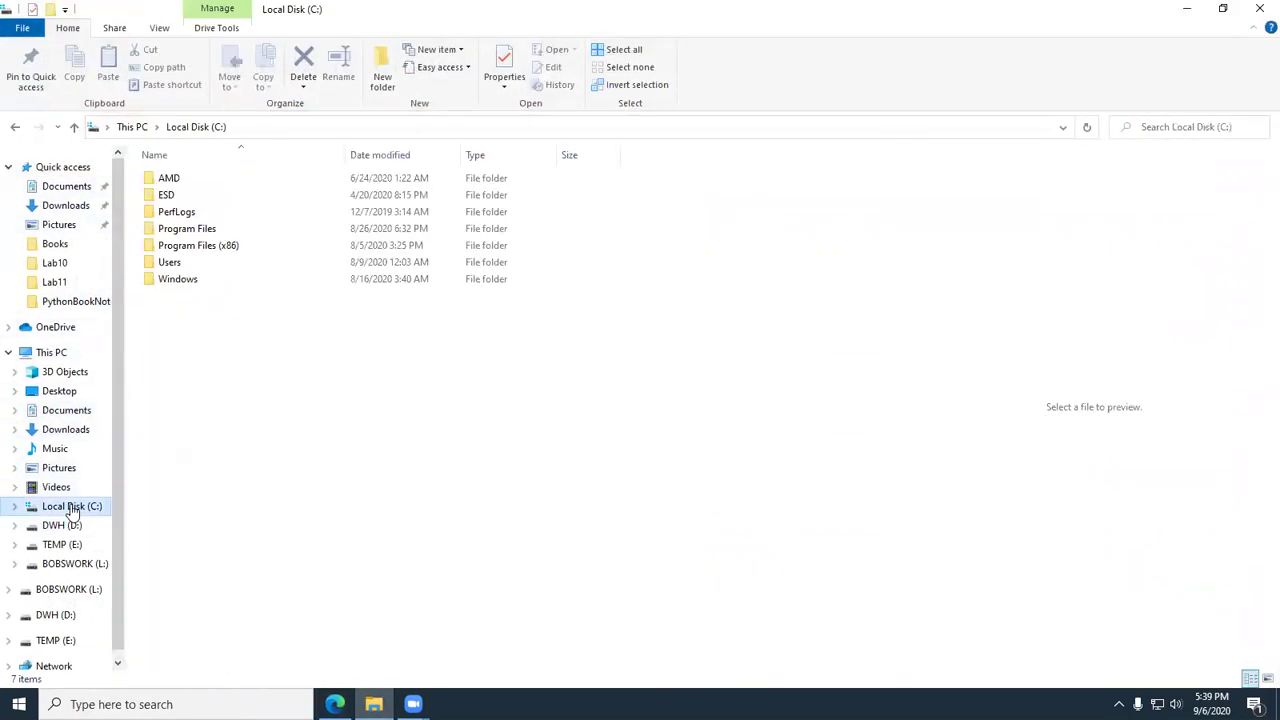
click(1179, 127)
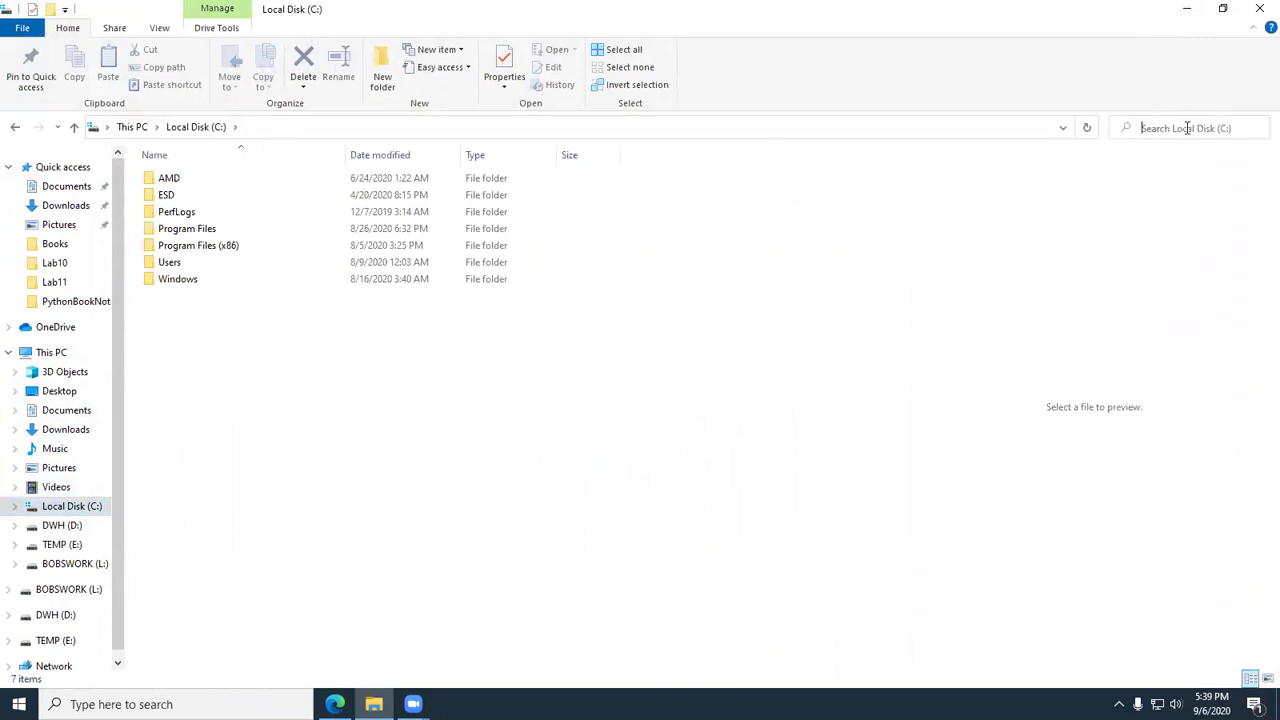
text(p)
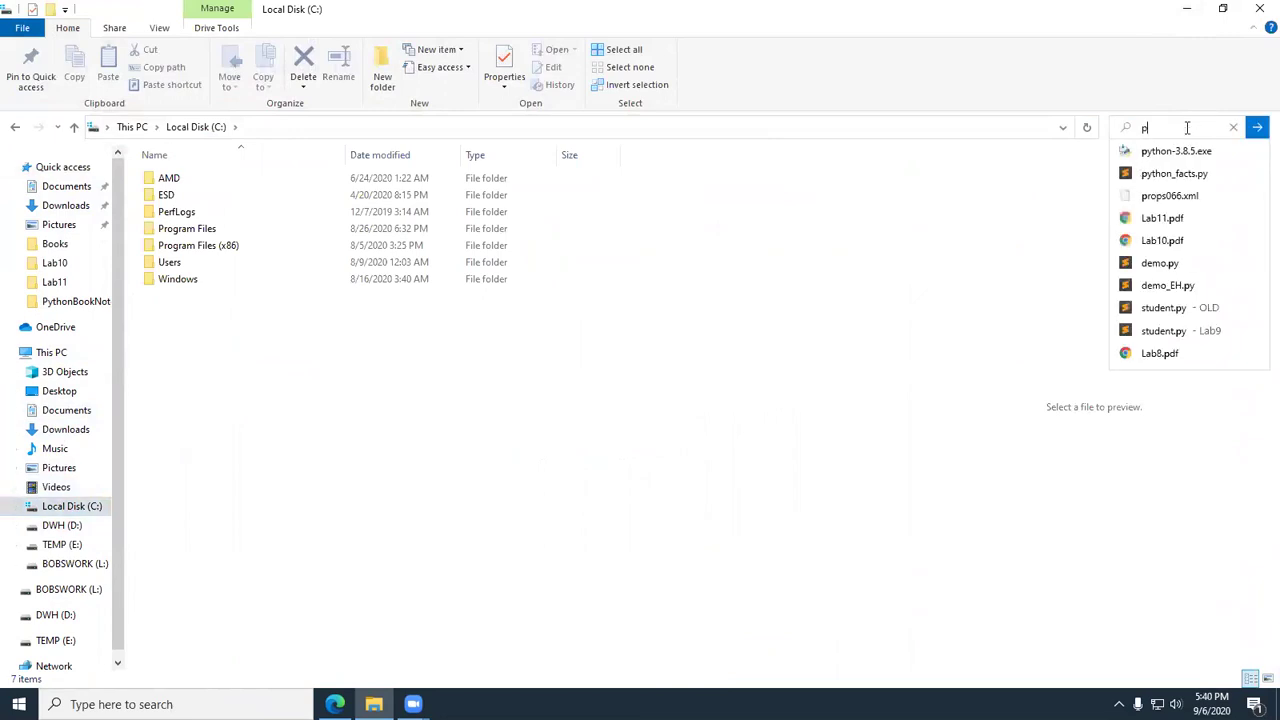
text(ython.exe)
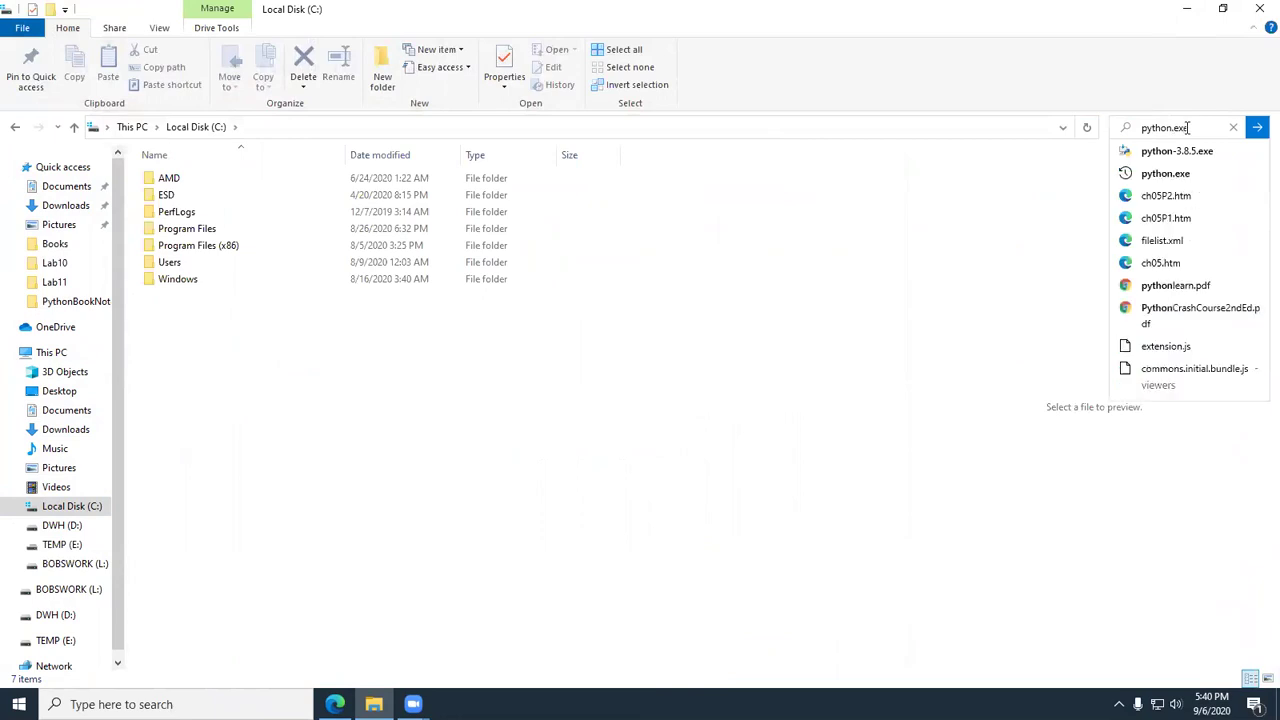
key(Return)
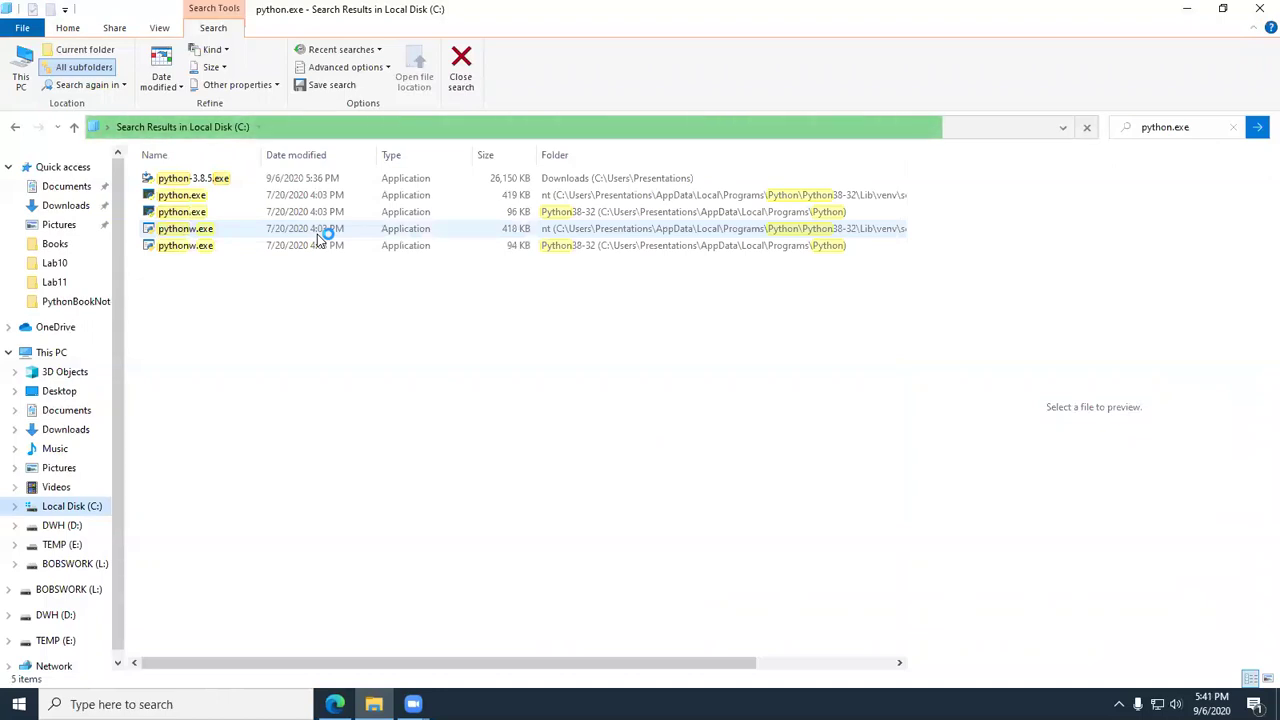
- Open Properties of the 96 KB python.exe result and select its full Location path
click(182, 212)
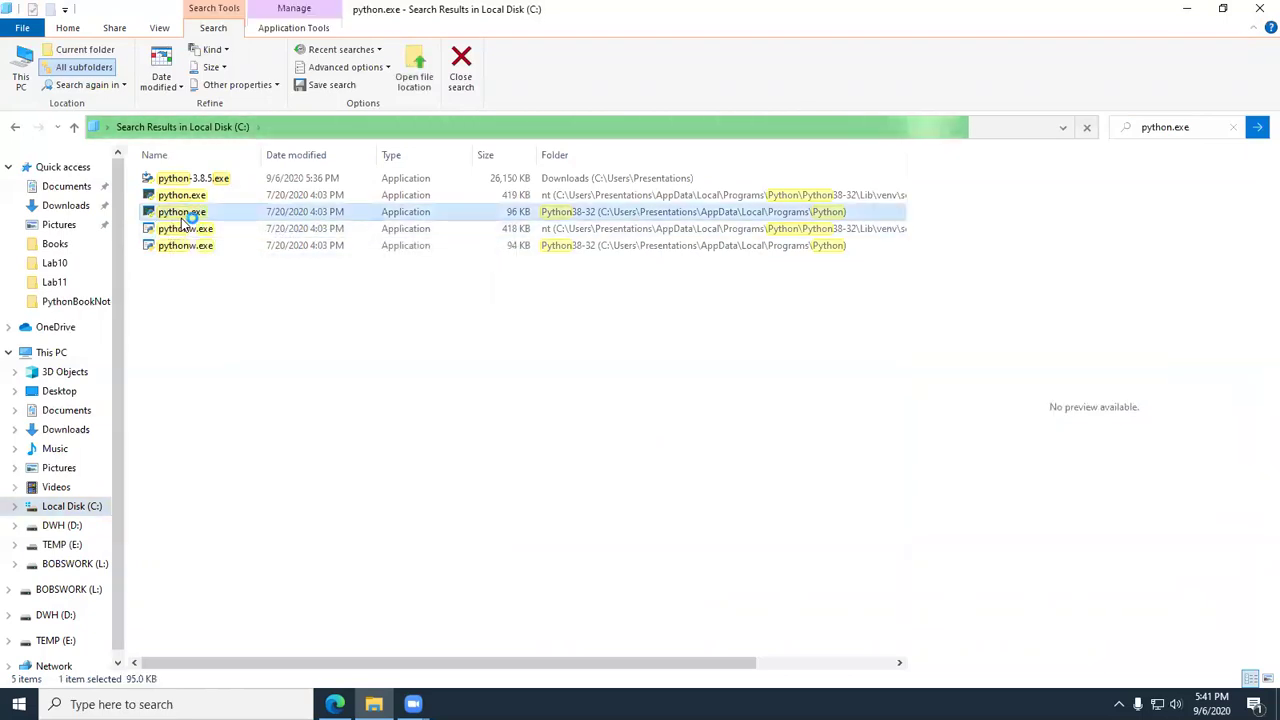
right_click(183, 222)
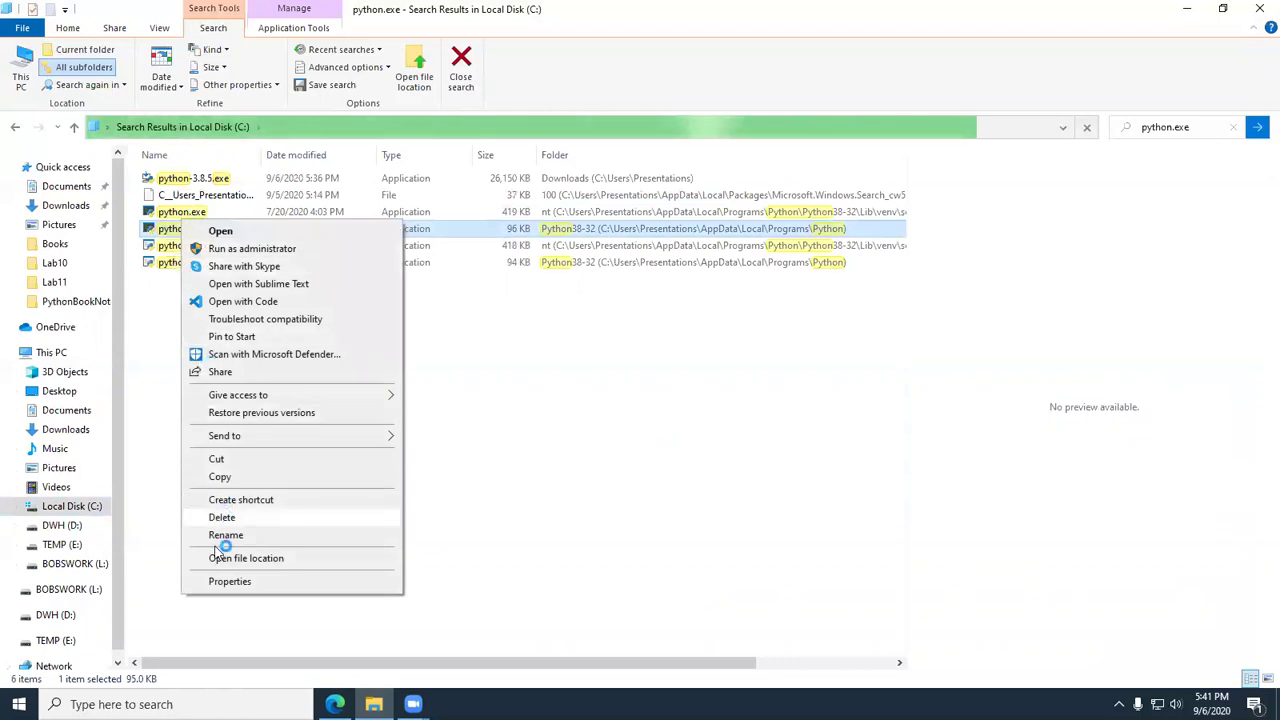
click(229, 582)
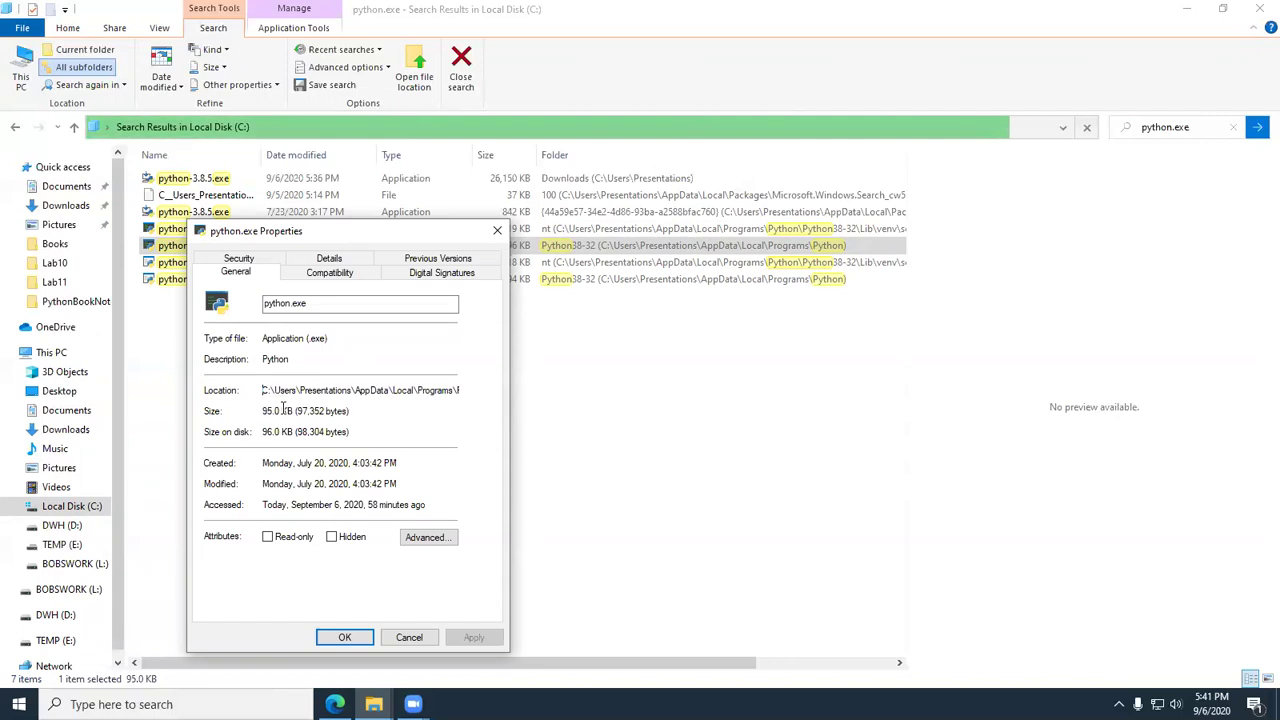
drag(262, 390, 302, 390)
key(shift+Right)
key(shift+Right)
key(shift+Right)
key(shift+Right)
key(shift+Right)
key(shift+Right)
key(shift+Right)
key(shift+Right)
key(shift+Right)
key(shift+Right)
key(shift+Right)
key(shift+Right)
key(shift+Right)
key(shift+Right)
key(shift+Right)
key(shift+Right)
key(shift+Right)
key(shift+Right)
key(shift+Right)
key(shift+Right)
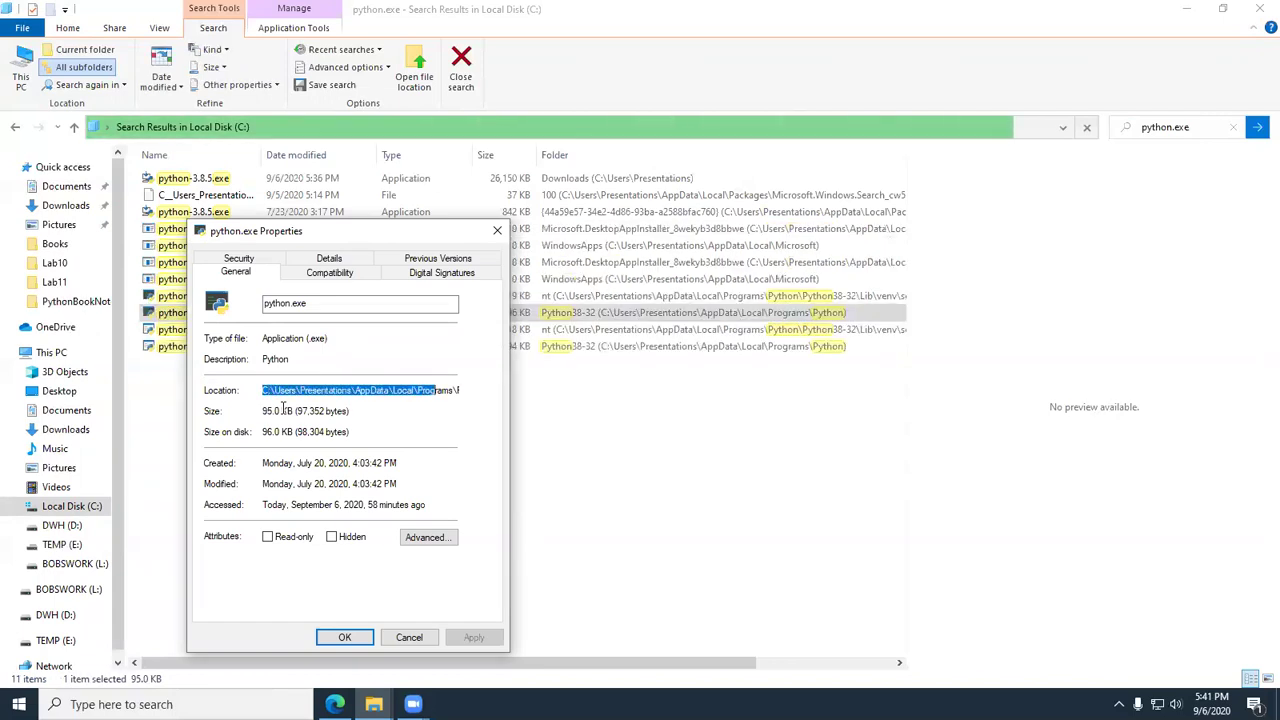
key(shift+Right)
key(shift+Right)
key(shift+Right)
key(shift+Right)
key(shift+Right)
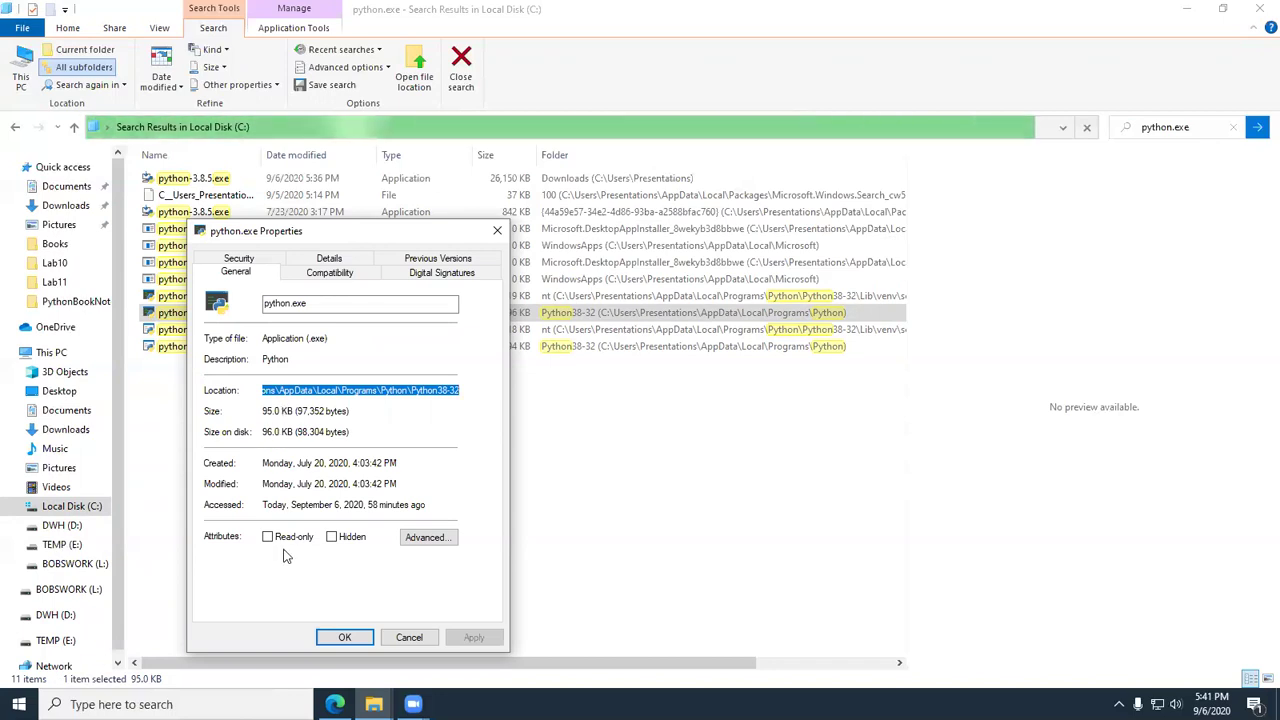
- Close the python.exe Properties, open Command Prompt from search, and resize and reposition its window
click(410, 638)
click(251, 704)
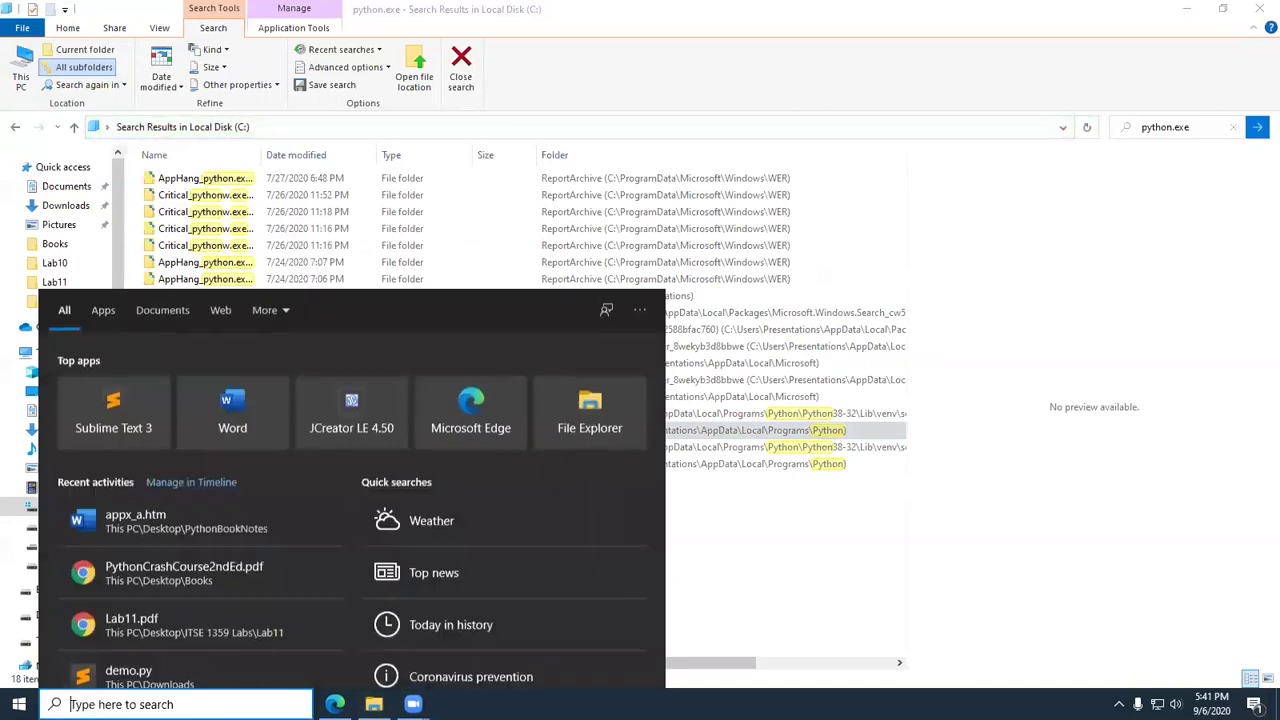
text(cd)
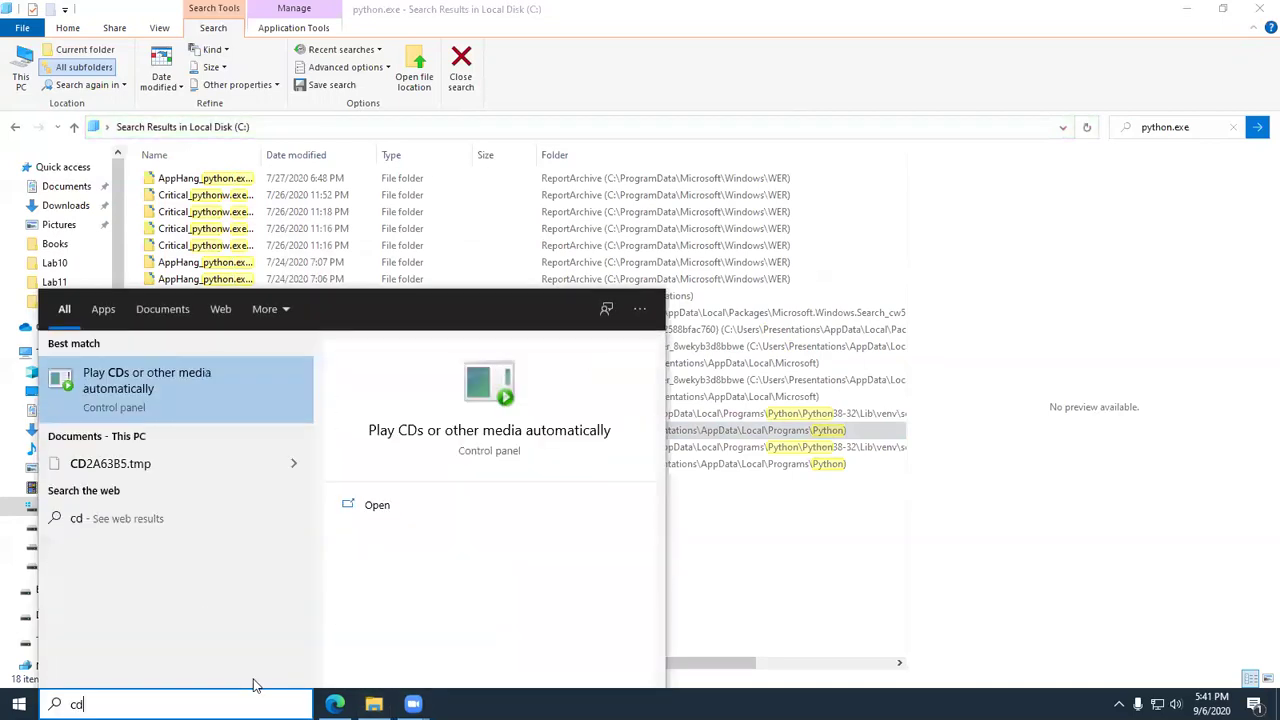
key(BackSpace)
text(m)
key(BackSpace)
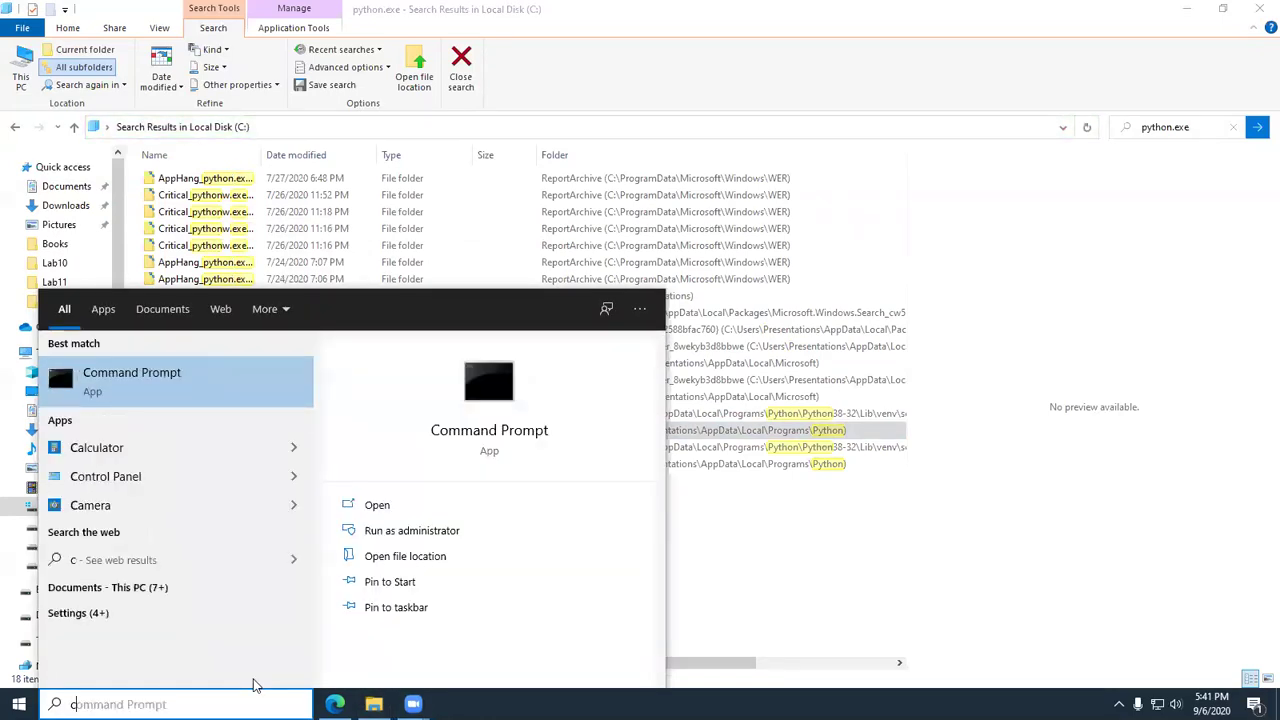
key(Escape)
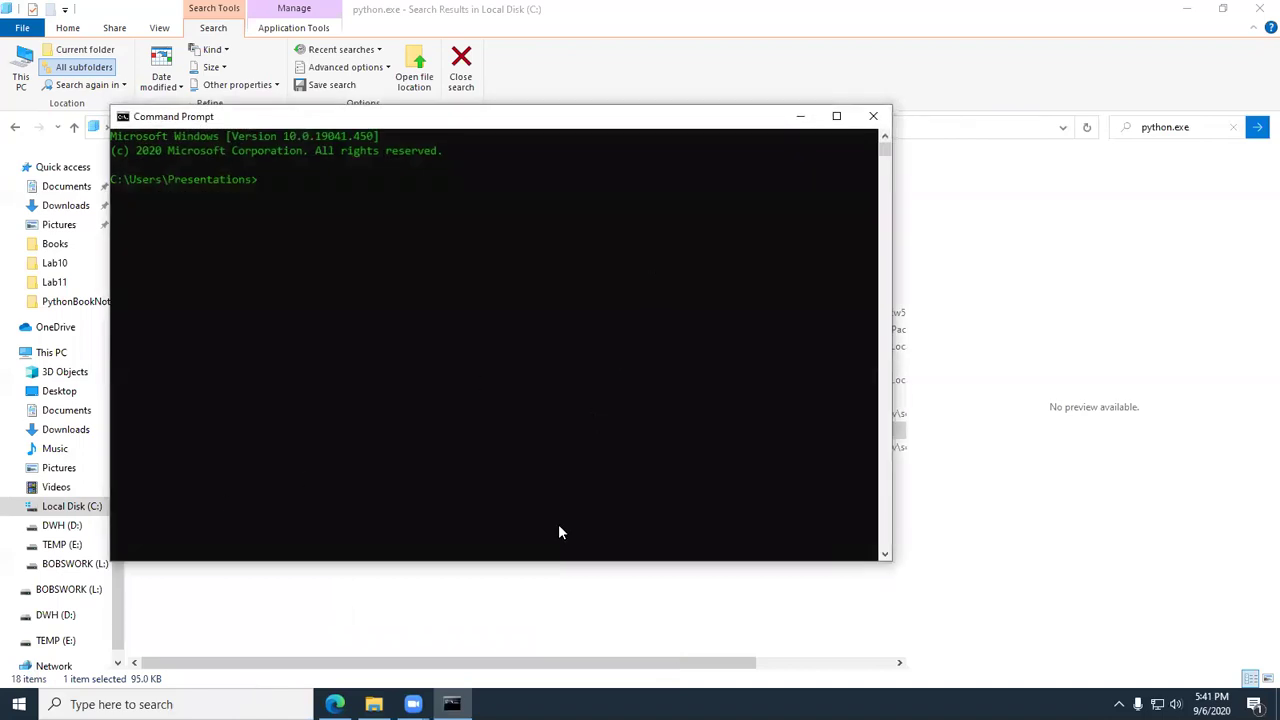
drag(558, 561, 608, 314)
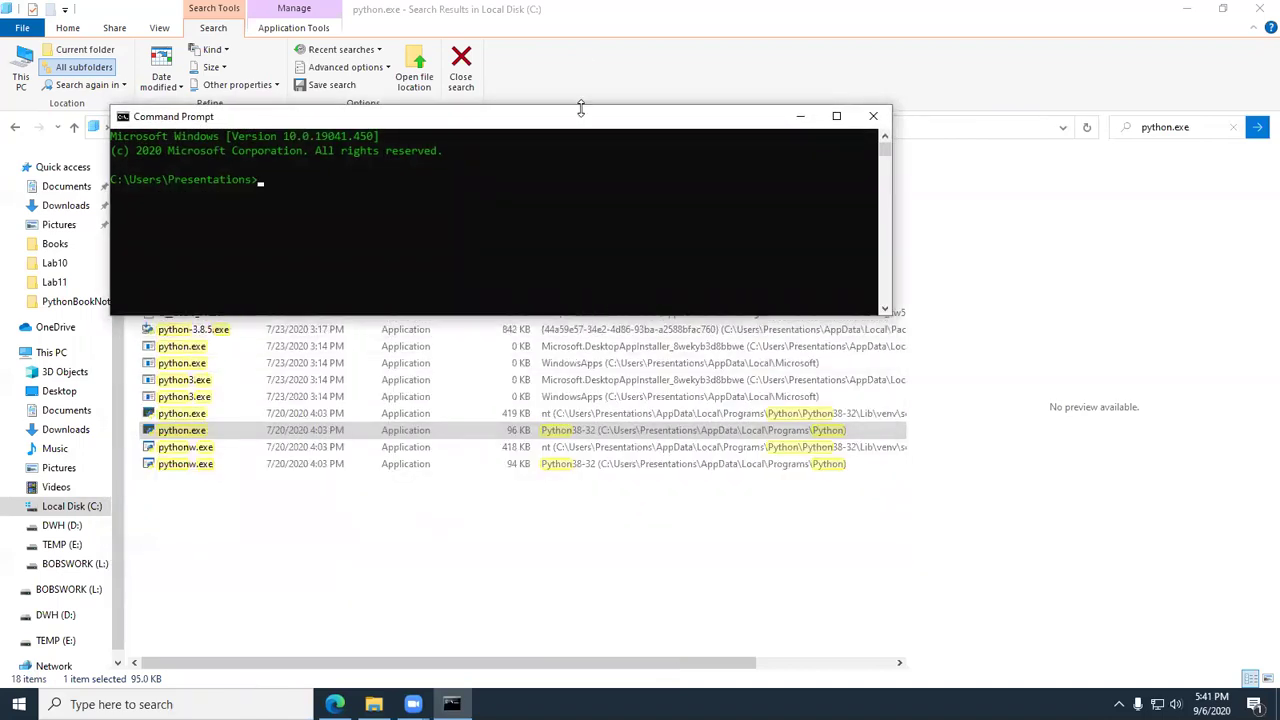
drag(590, 130, 780, 181)
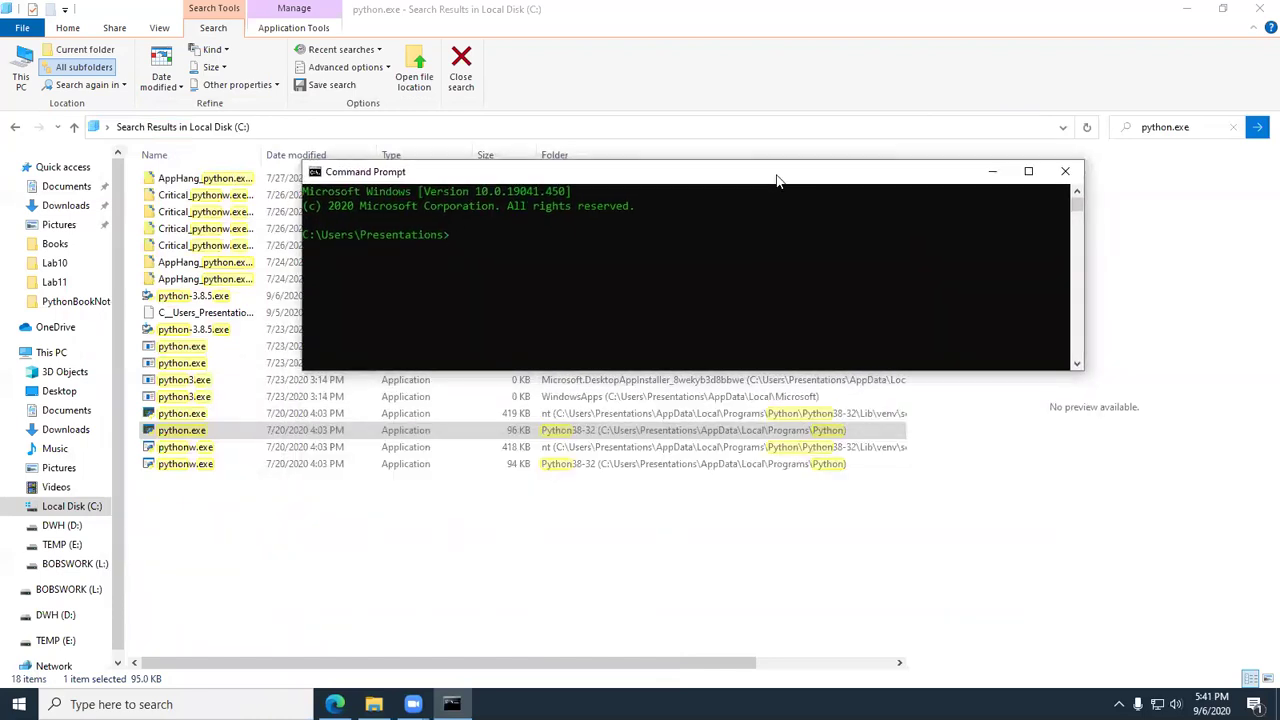
- Change directory into AppData, then Local, then Programs
text(cd)
text(appdata)
key(Return)
text(cd)
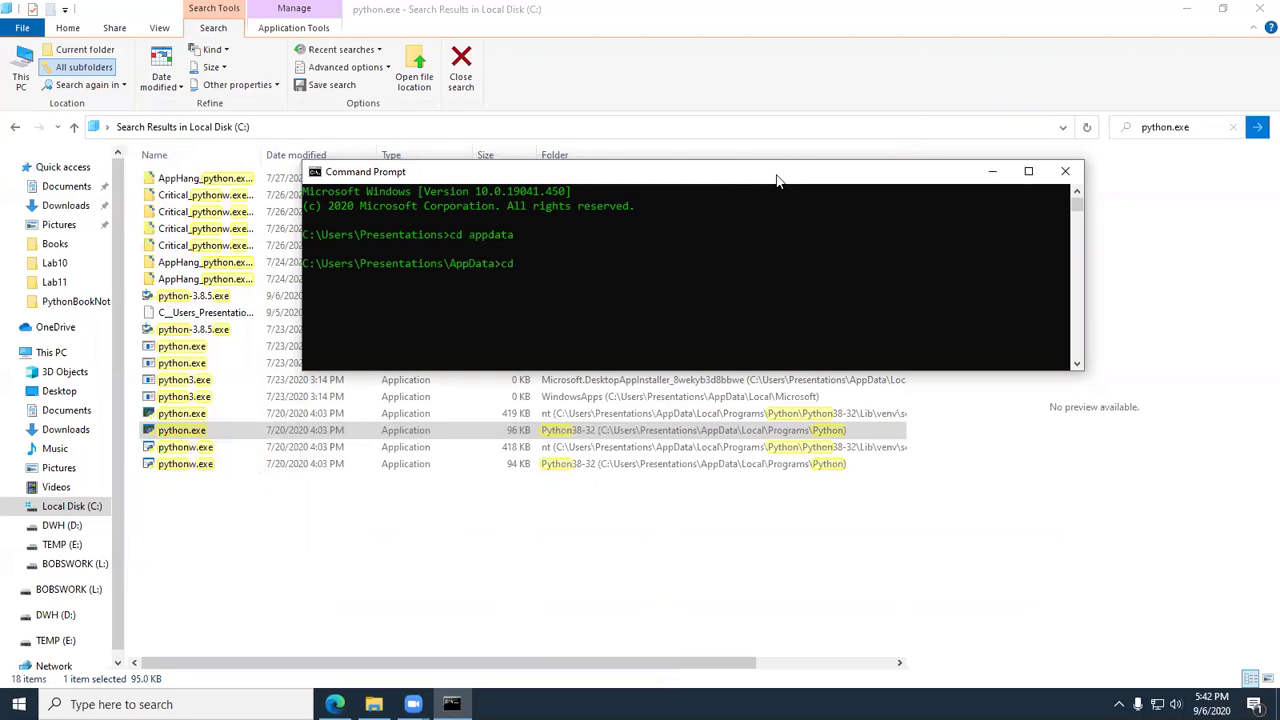
text(Local)
key(Return)
text(cd)
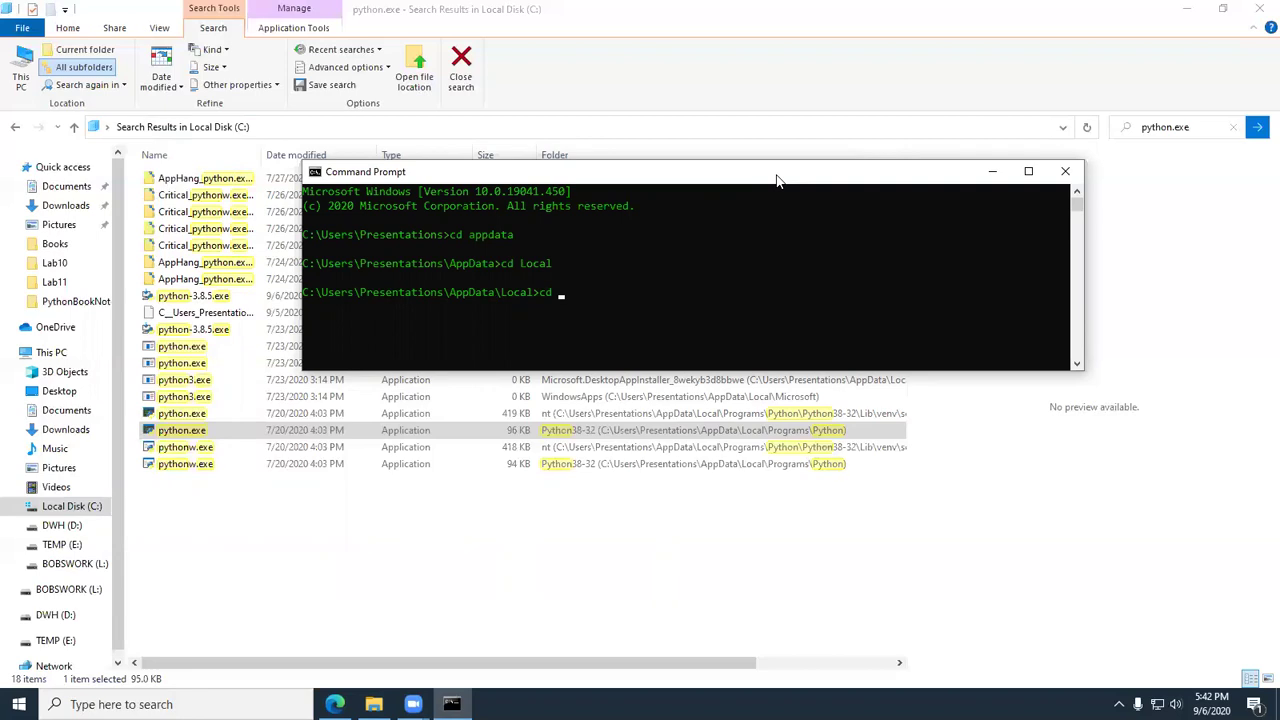
text(programs)
key(Return)
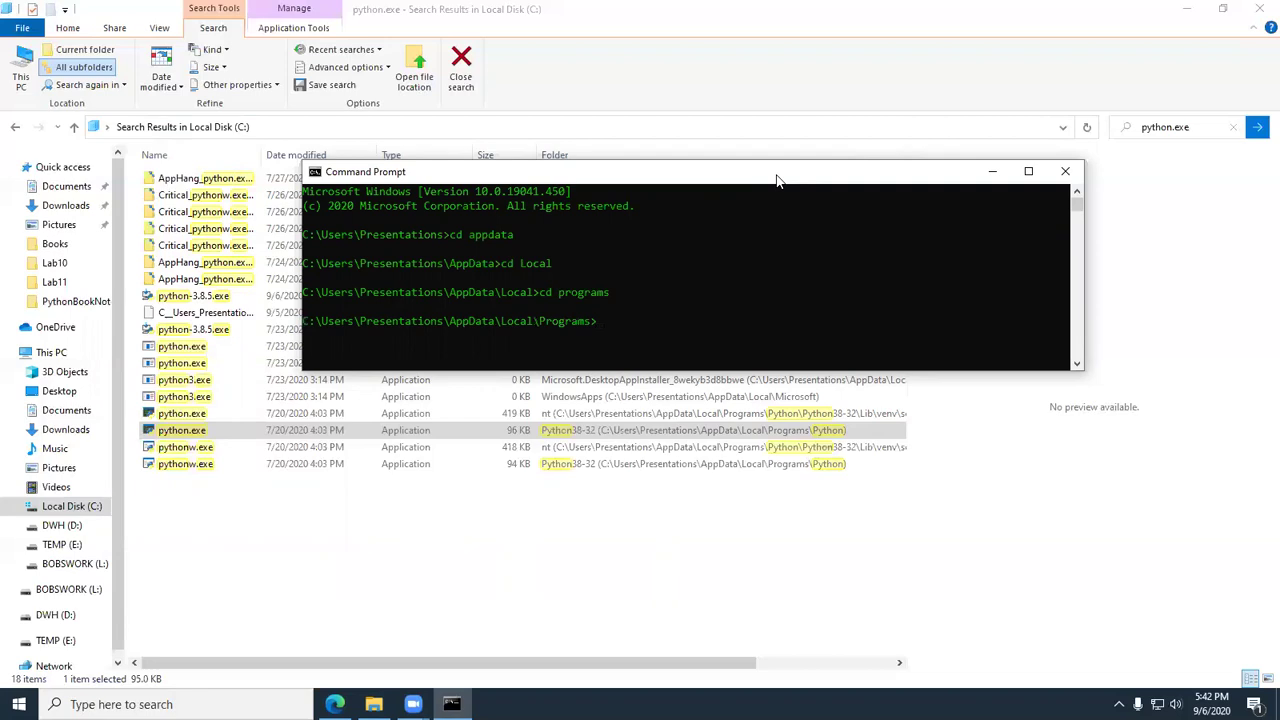
- Enter the Python folder and run python --version, which reports Python 3.8.5
text(cd python)
key(Return)
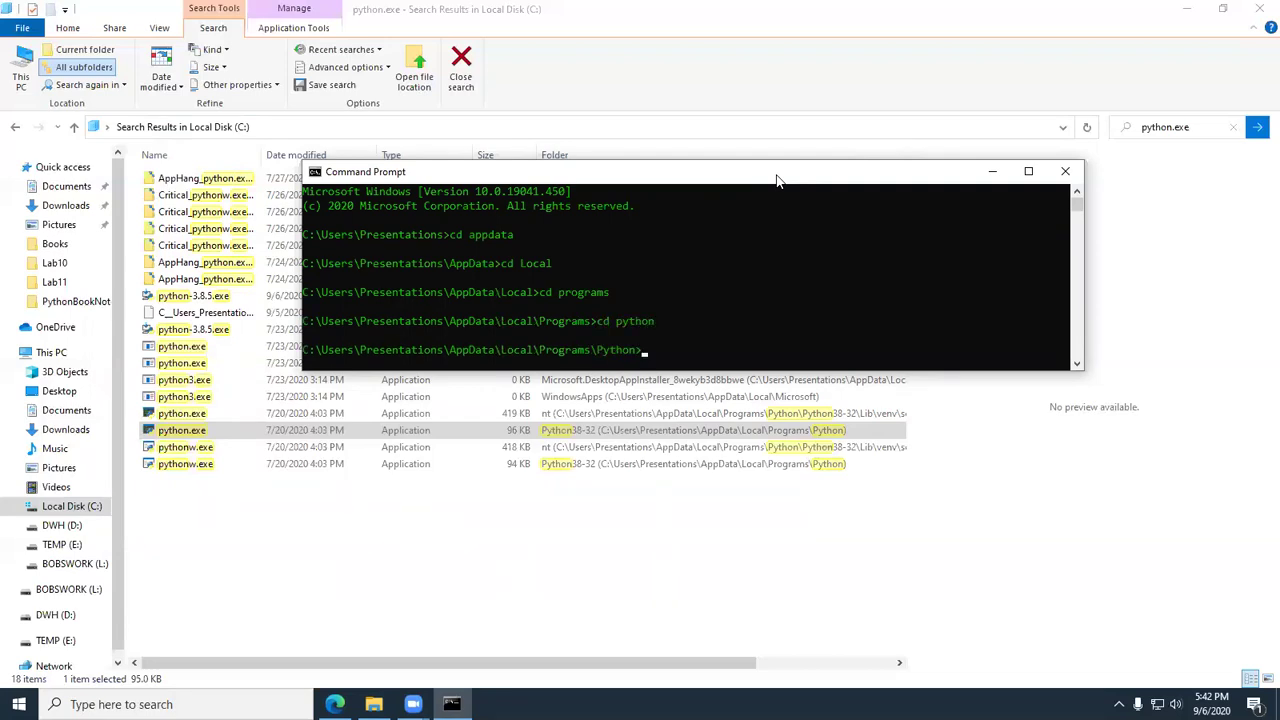
text(python --version)
key(Return)
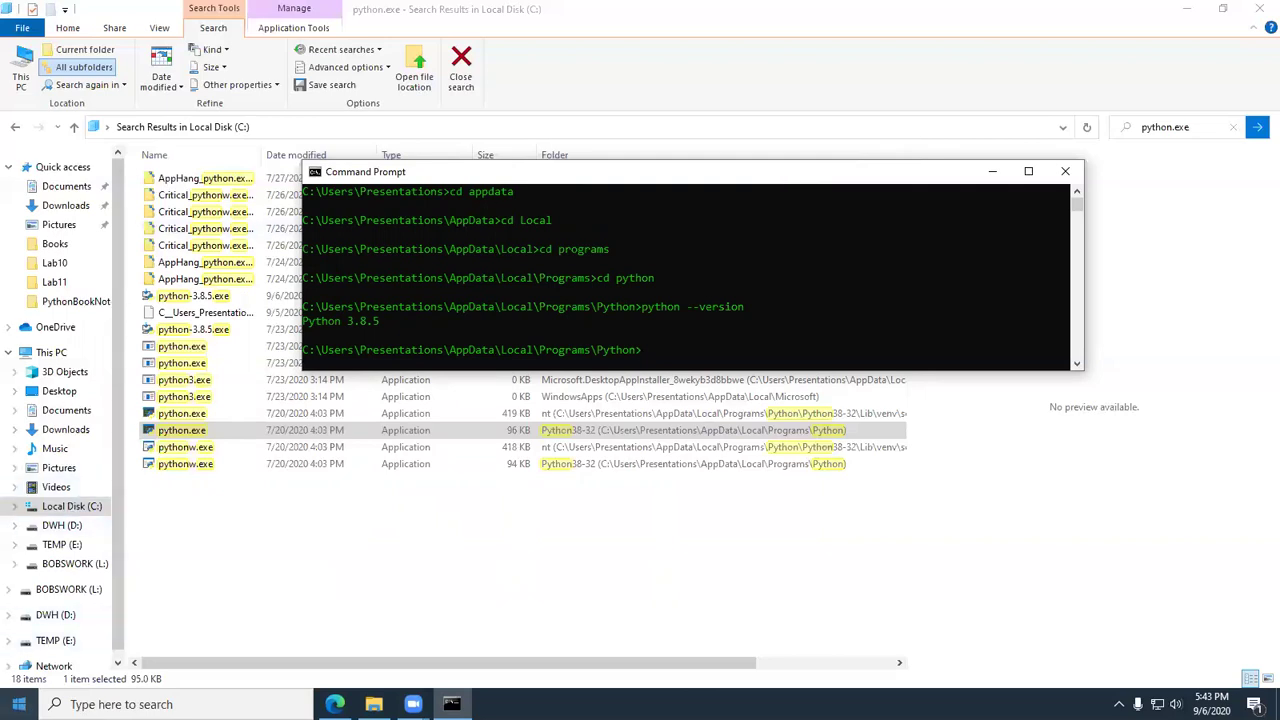
- Start a search for python, then dismiss the search panel and close Command Prompt
click(19, 704)
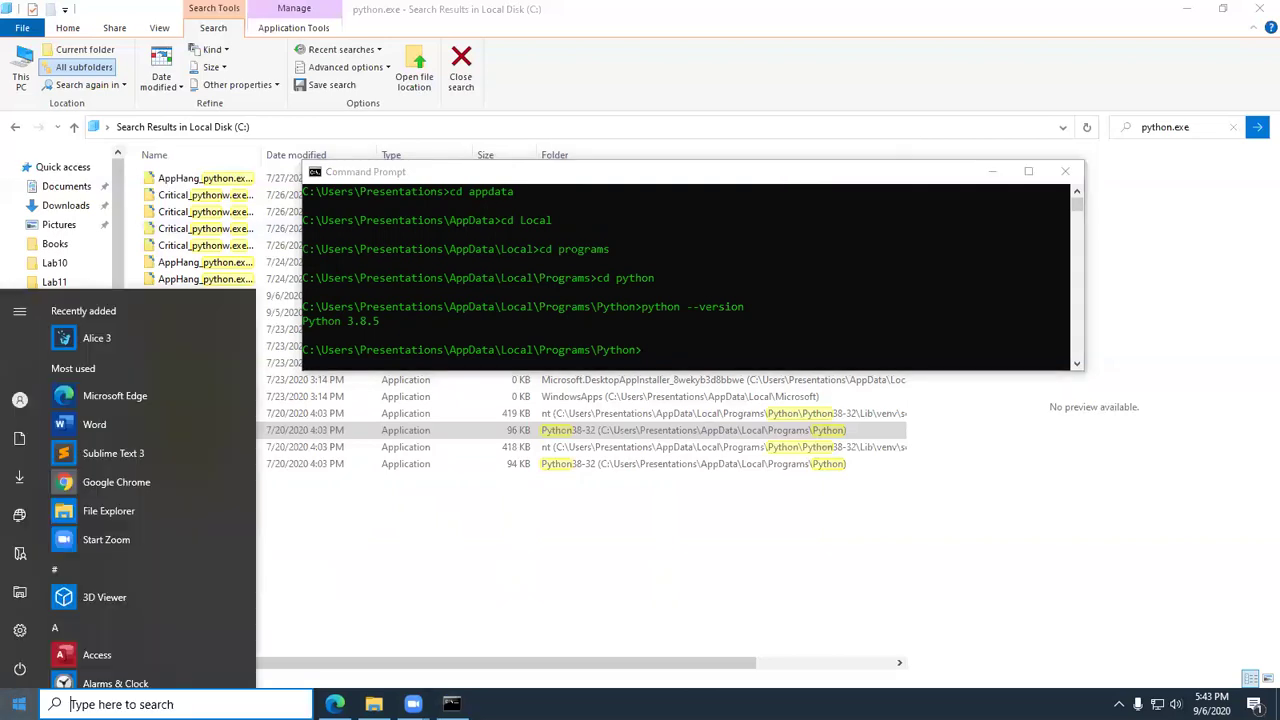
text(python)
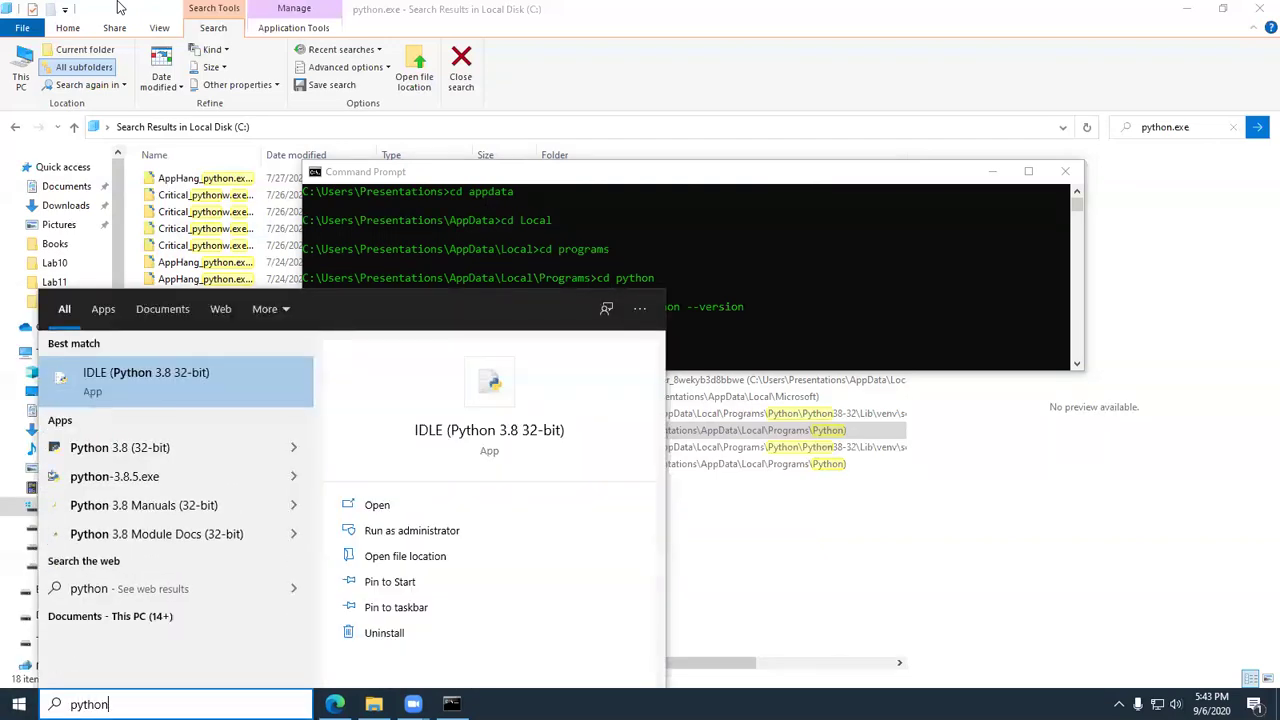
click(901, 249)
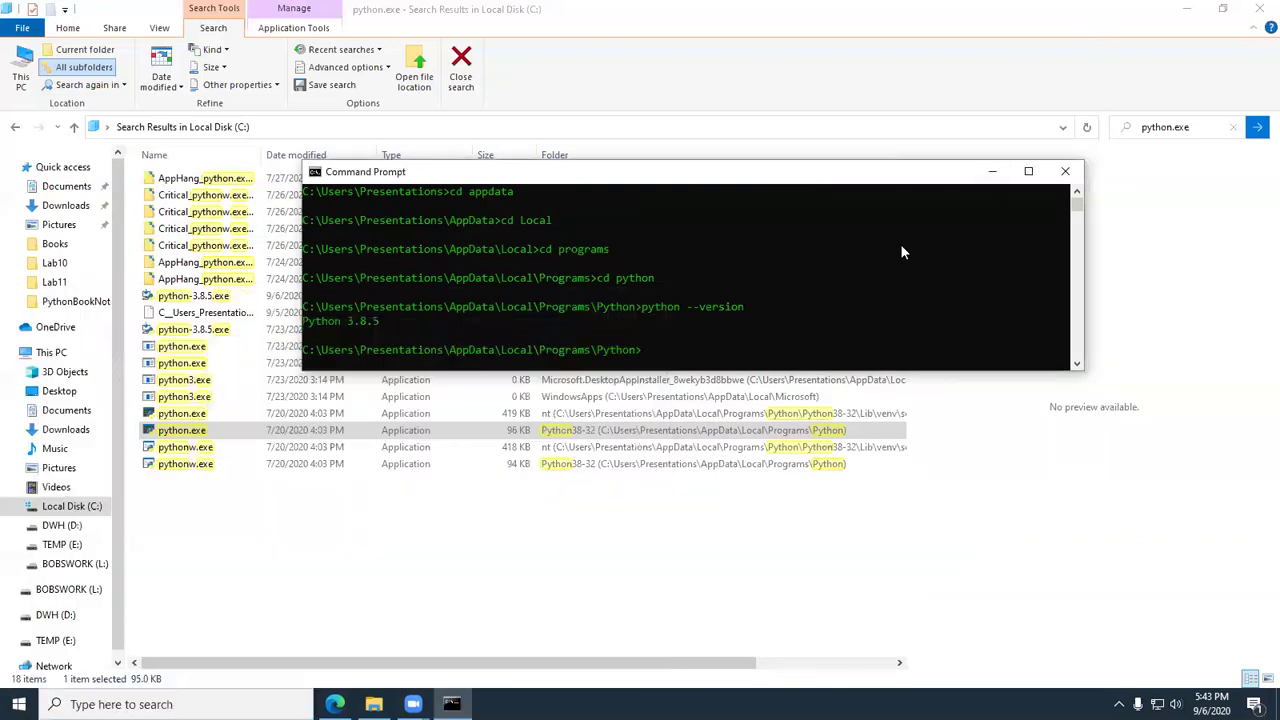
click(1062, 175)
- Search 'system information', open and close System Information, then open the System settings page
click(148, 700)
text(system info)
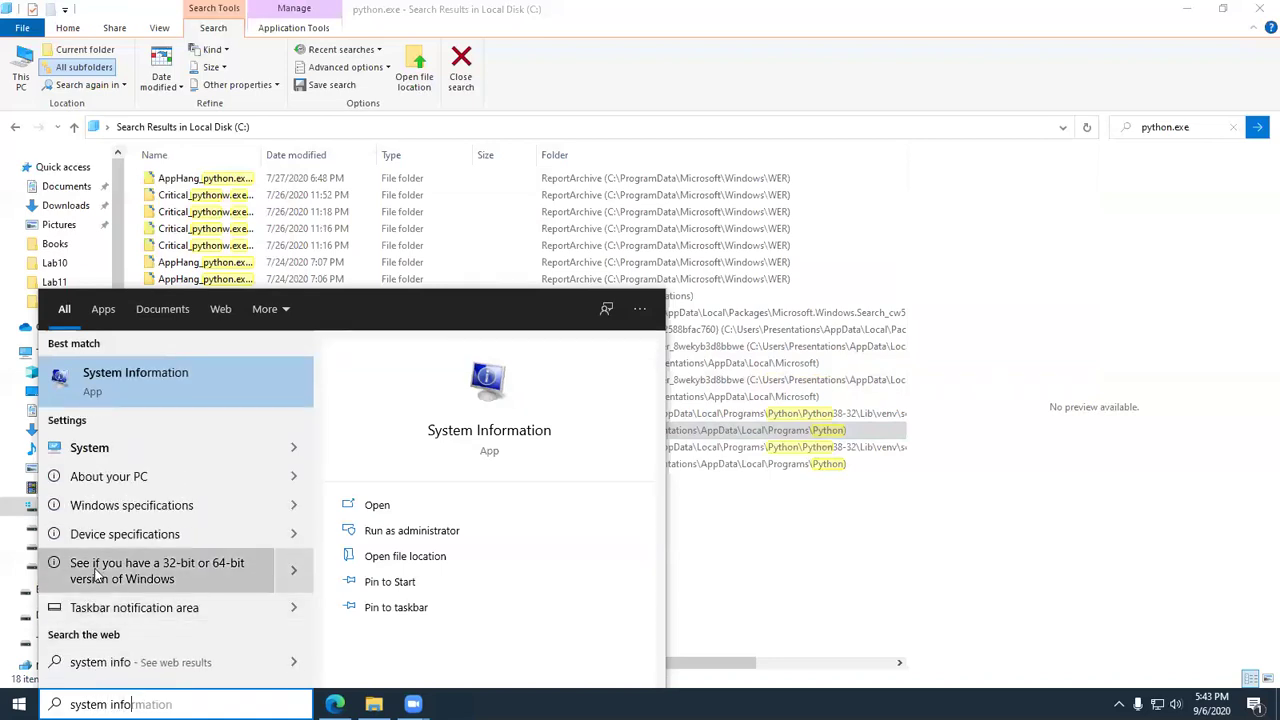
text(rmat)
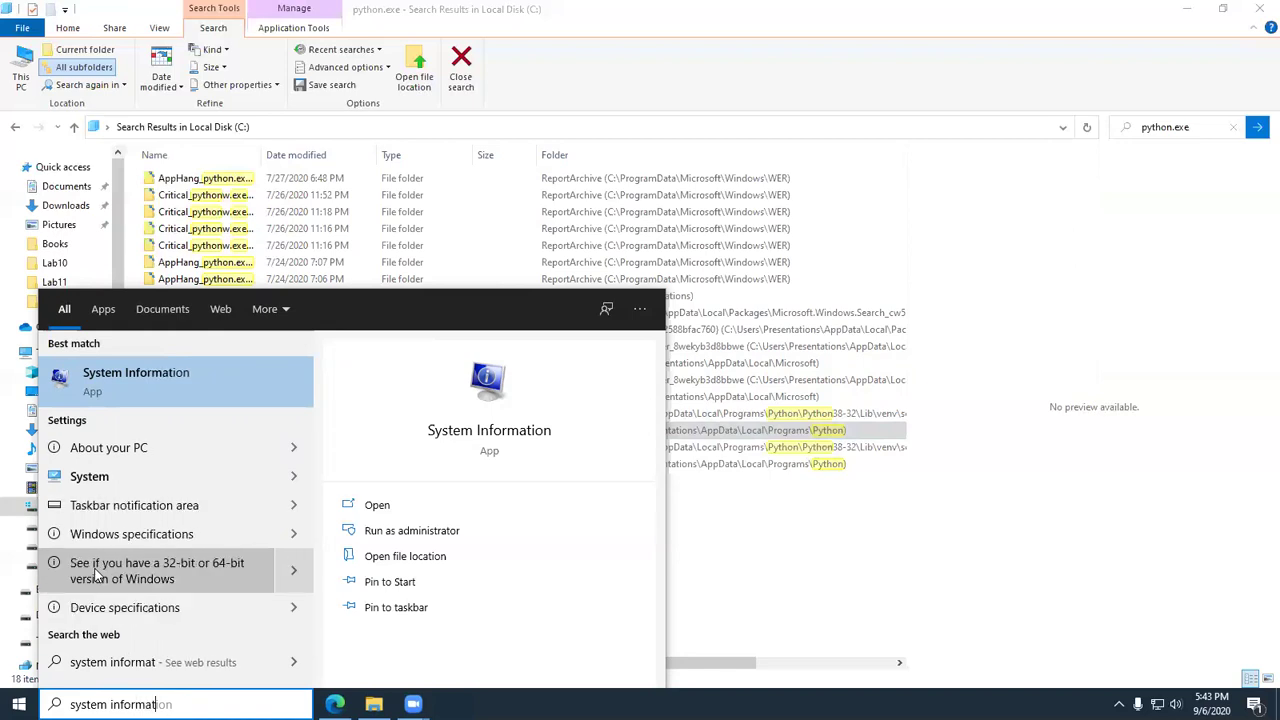
click(107, 387)
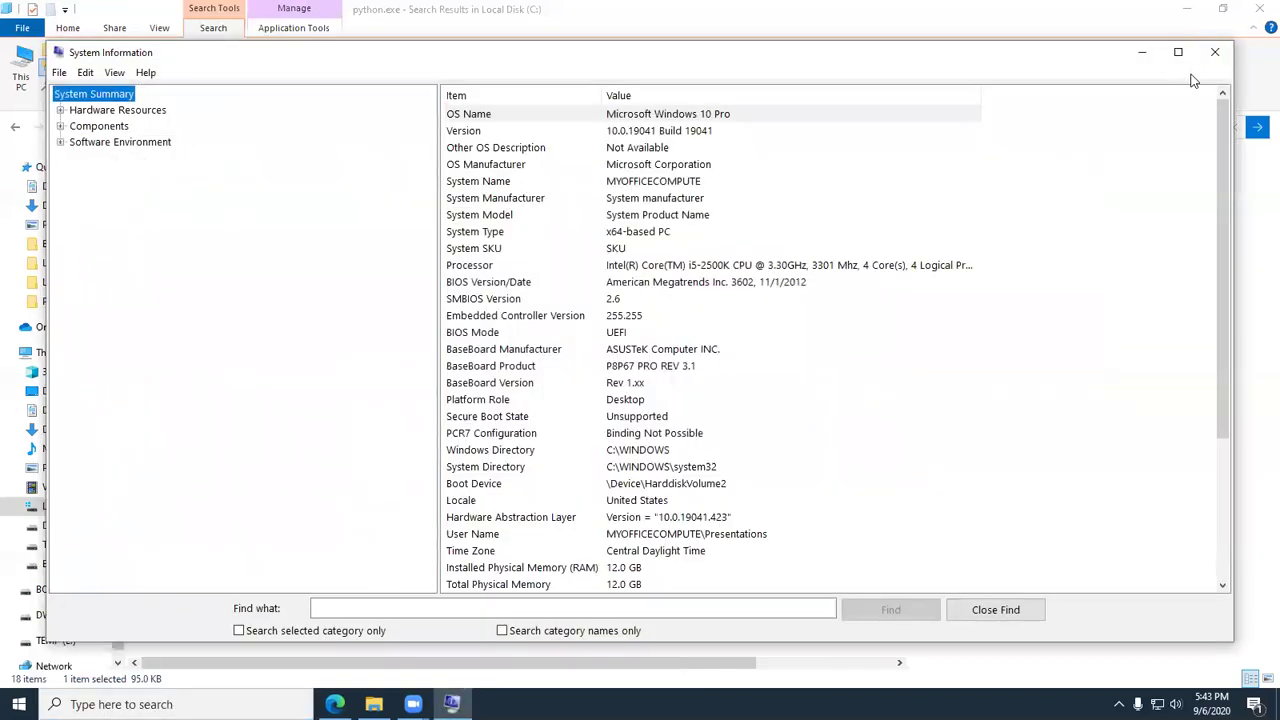
click(1215, 52)
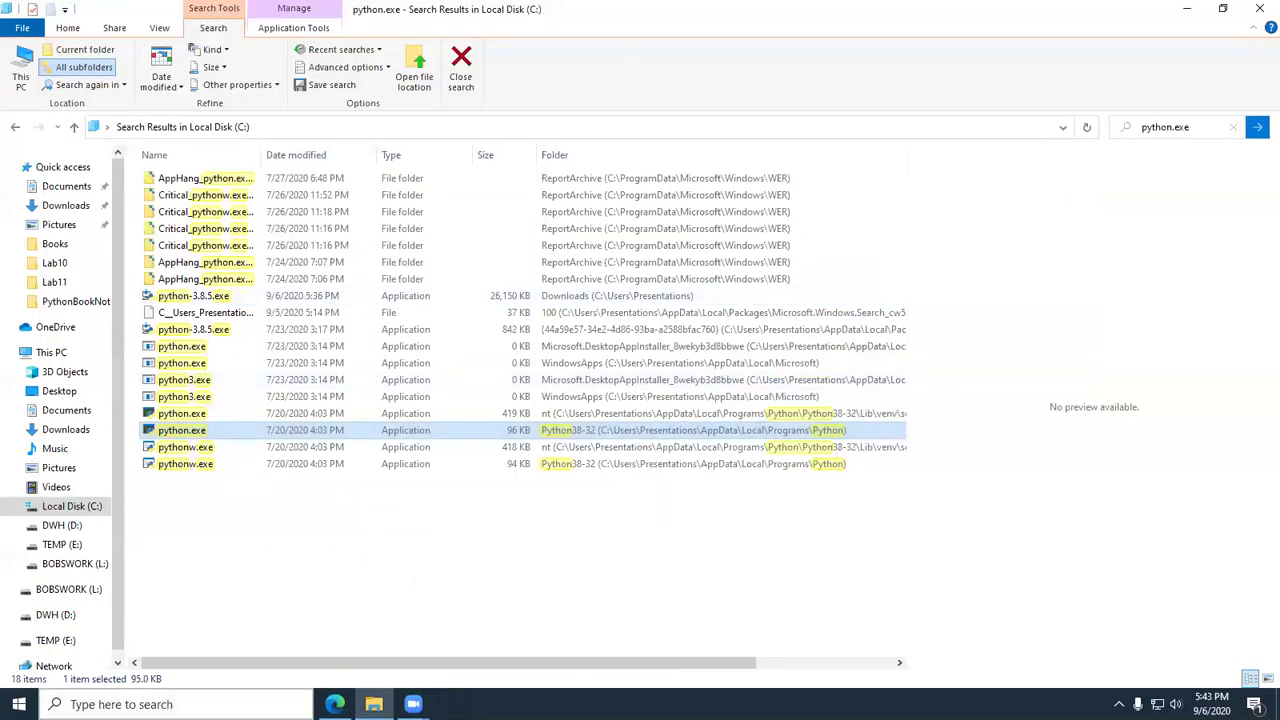
click(126, 704)
text(system )
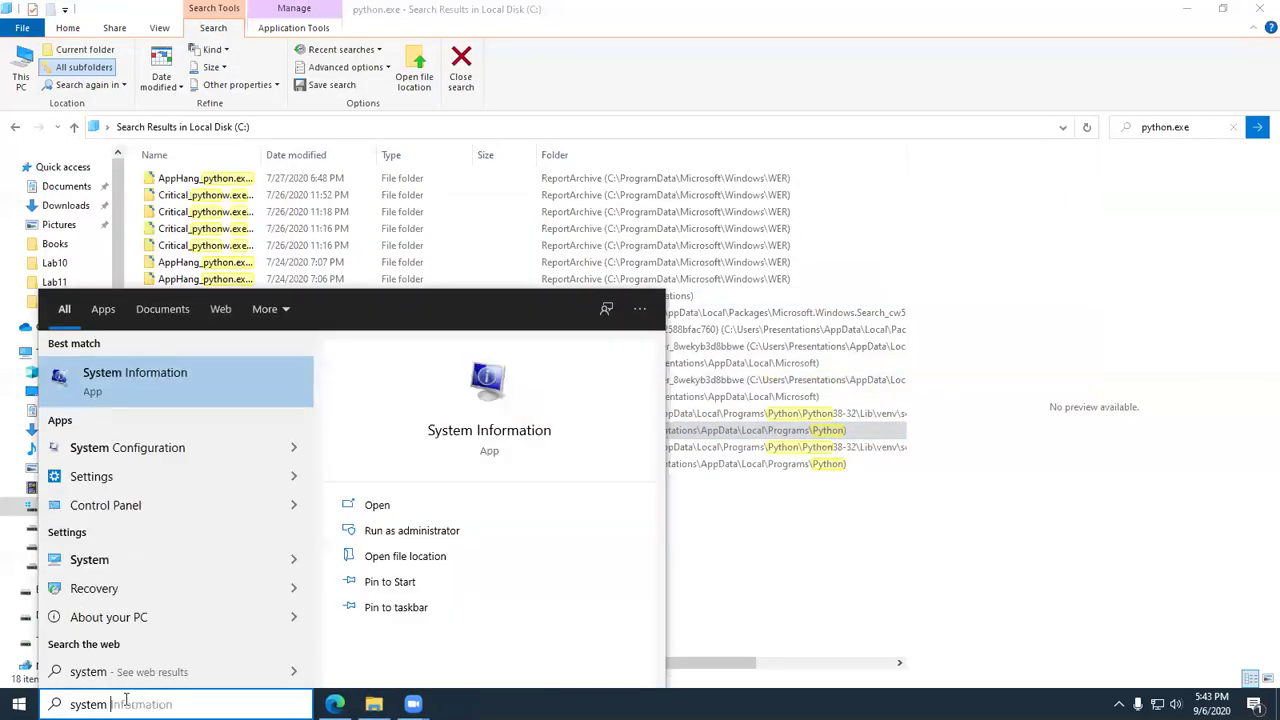
text(information)
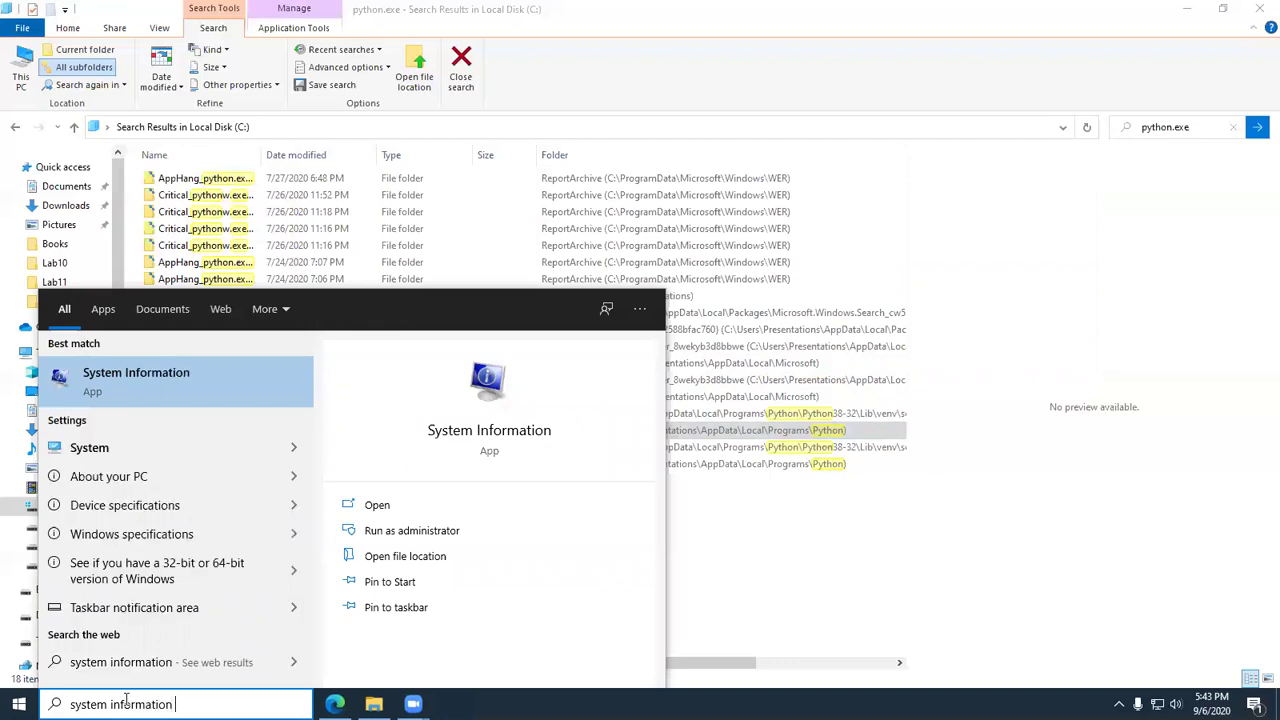
click(125, 445)
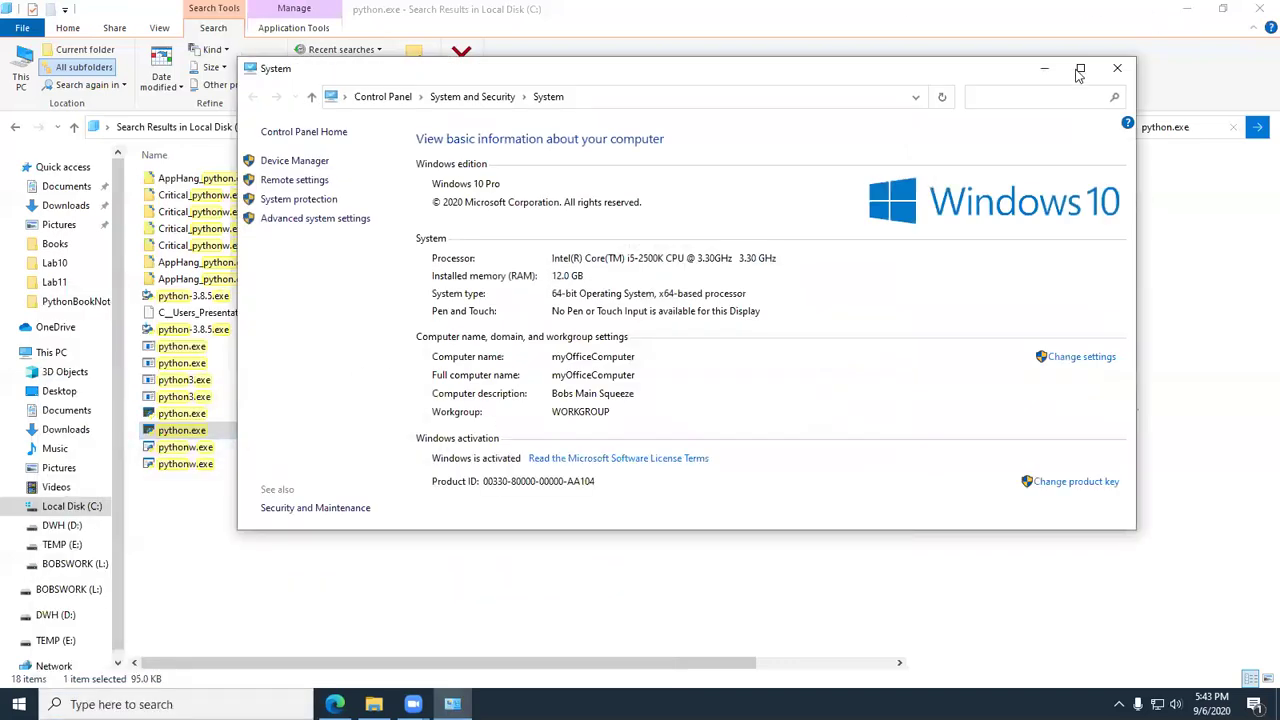
- Maximize System and open the system Path variable's entries via Advanced system settings > Environment Variables
click(1081, 69)
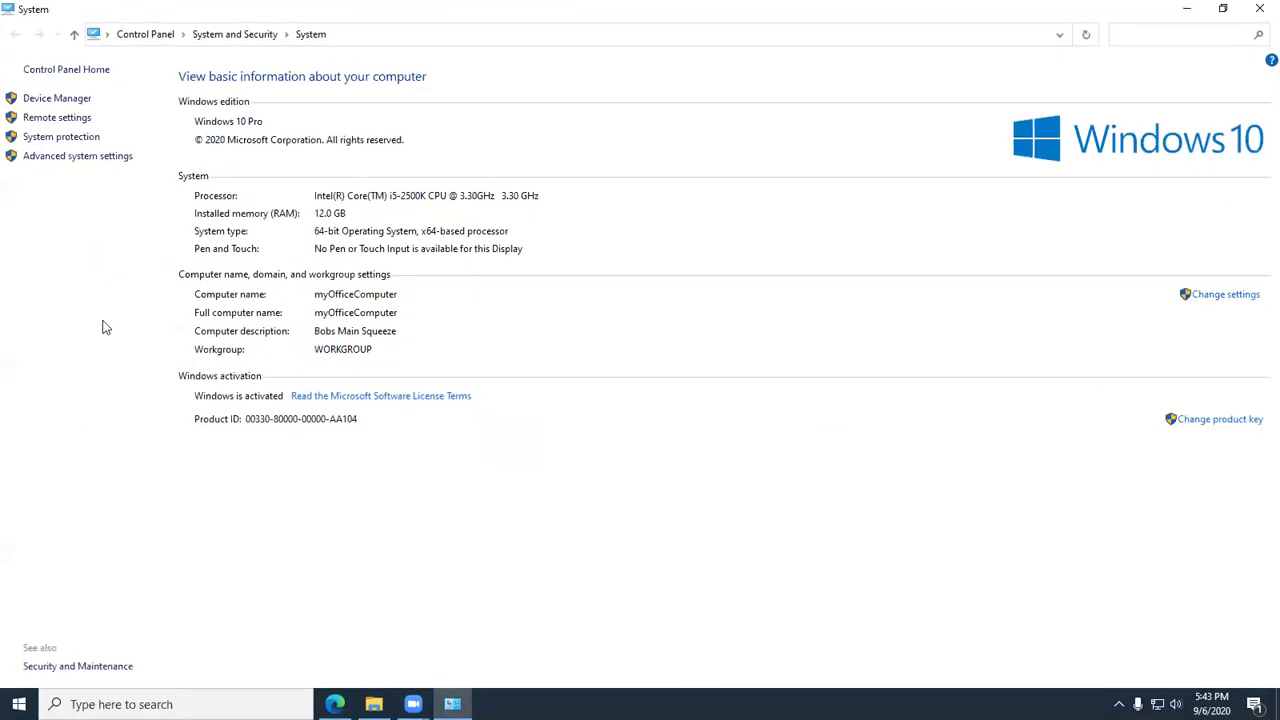
click(113, 160)
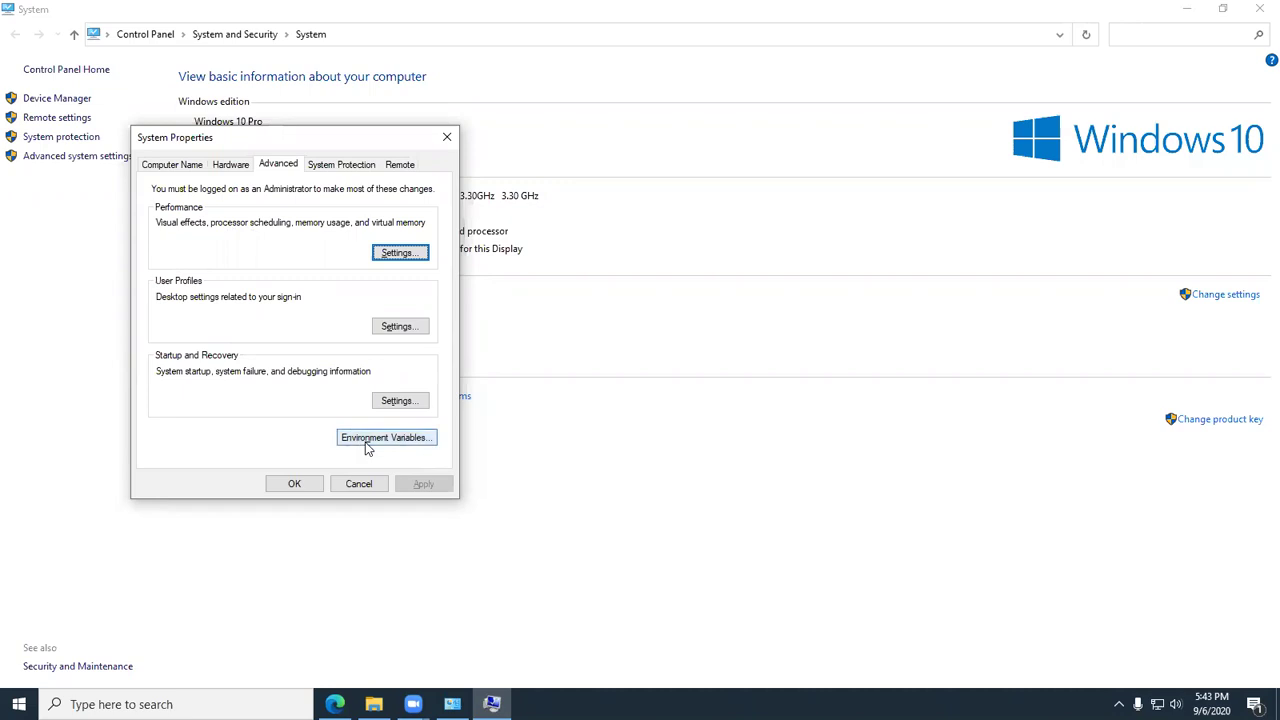
click(367, 447)
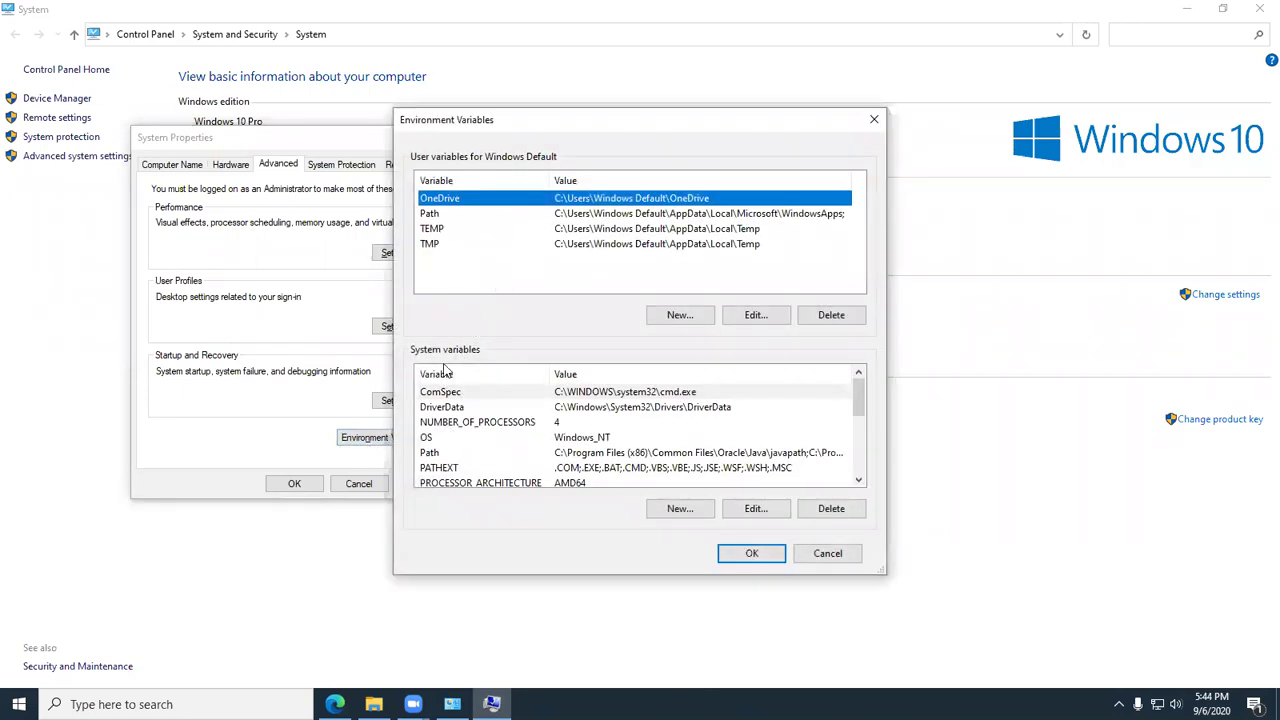
click(440, 456)
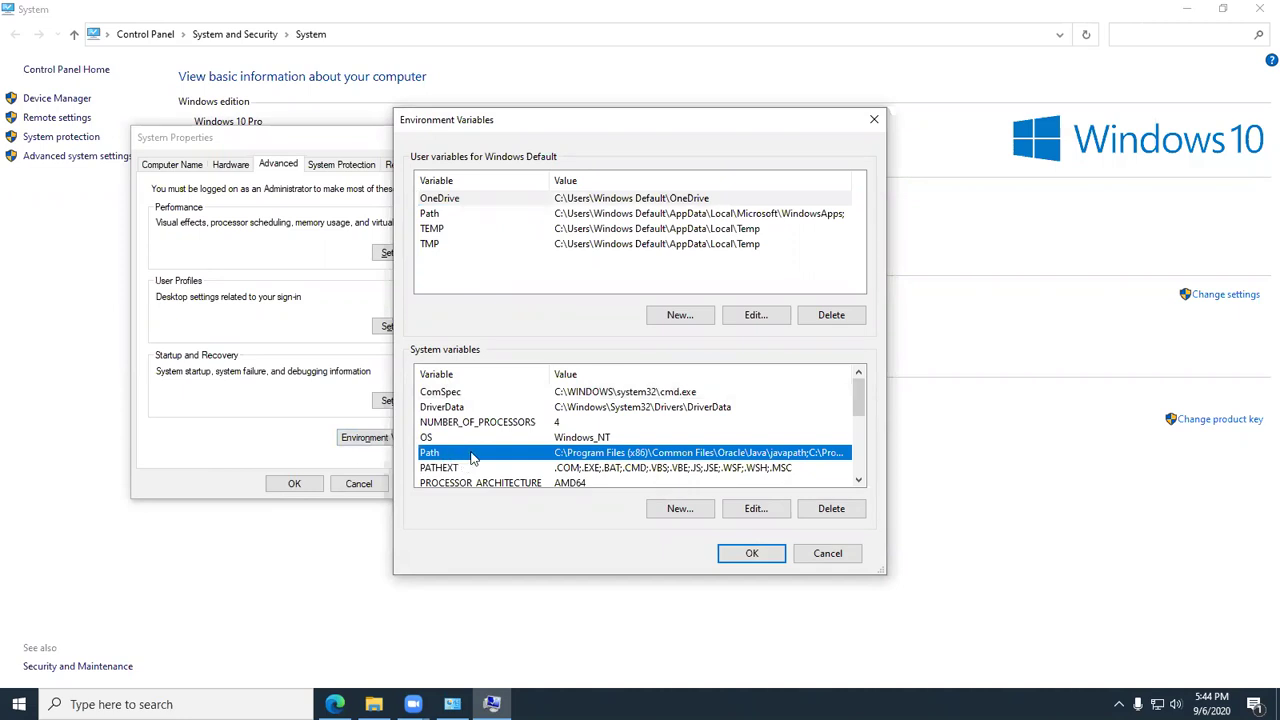
click(751, 514)
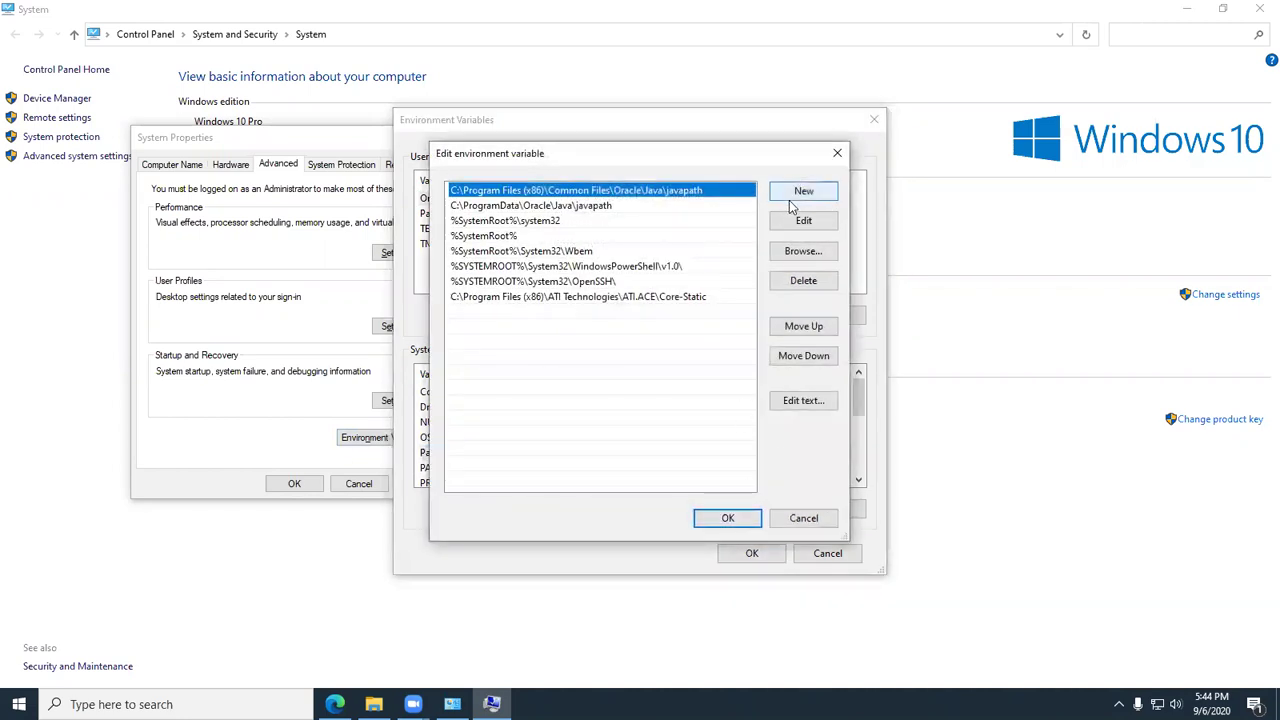
- Cancel the Path, Environment Variables and System Properties dialogs, then close the System window
click(806, 520)
click(825, 555)
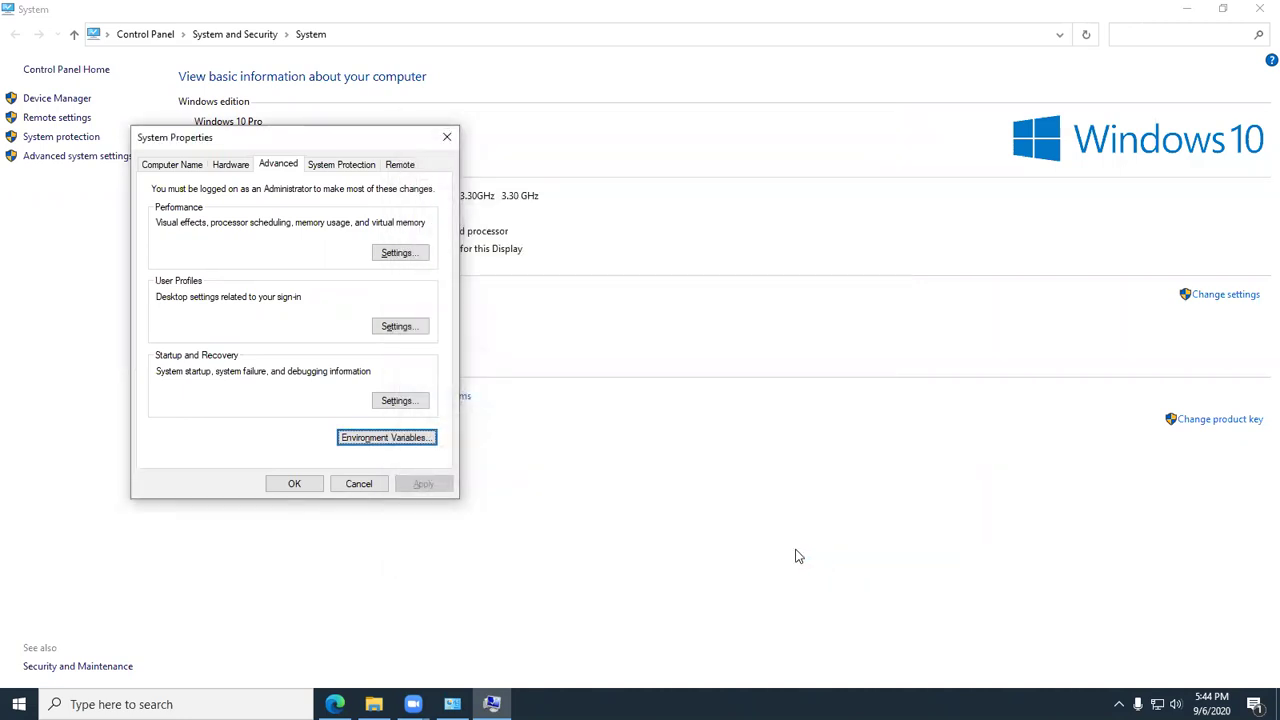
click(362, 485)
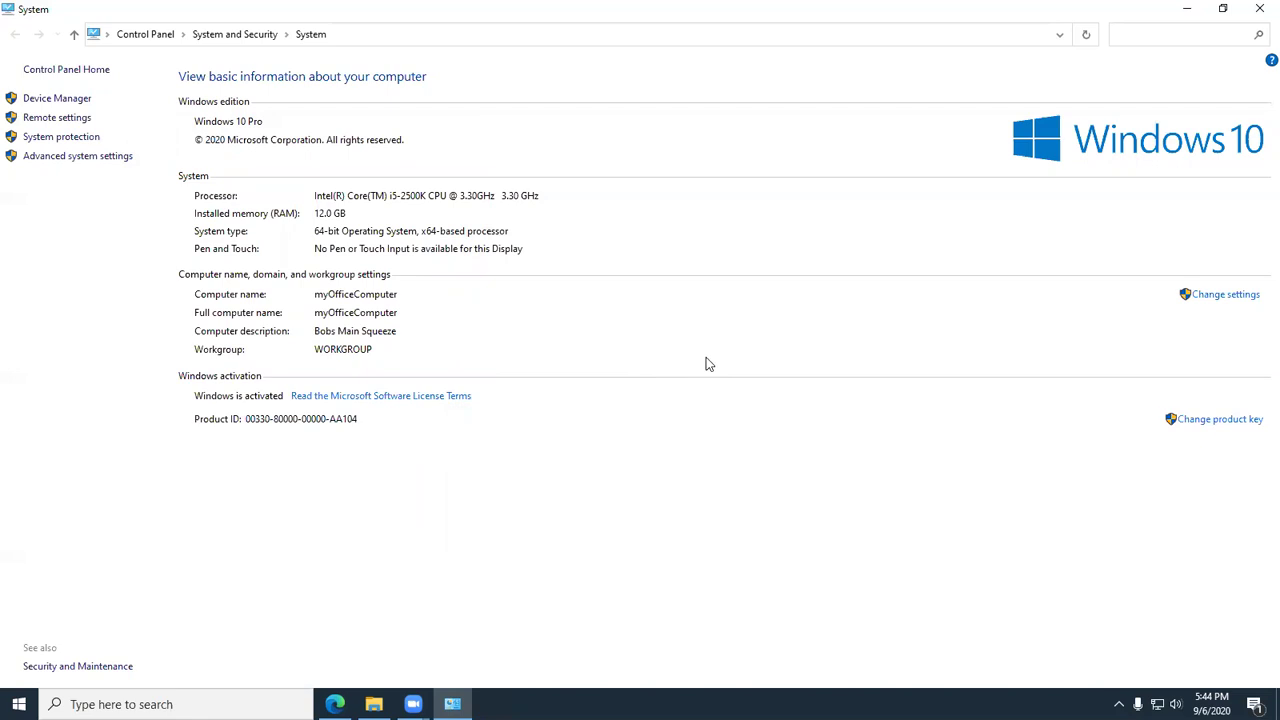
click(1258, 12)
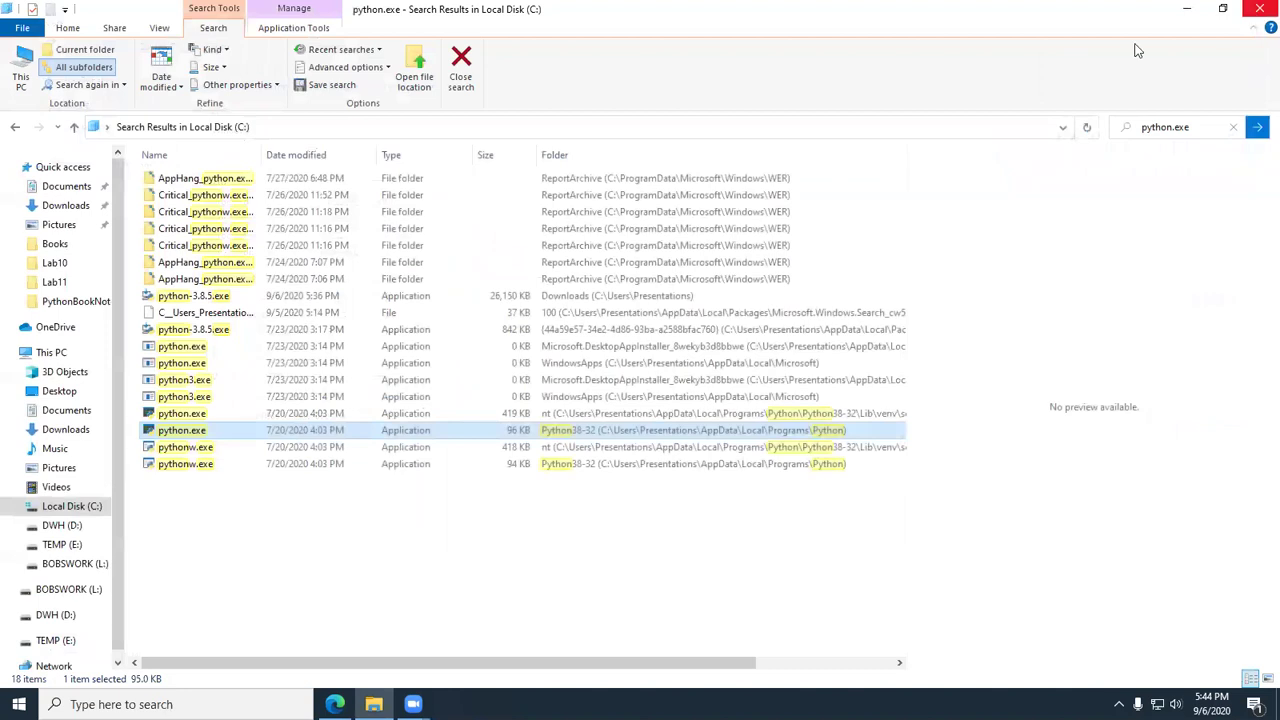
- Close the python.exe search results and scroll the Appendix A notes to Reinstalling Python
click(1259, 10)
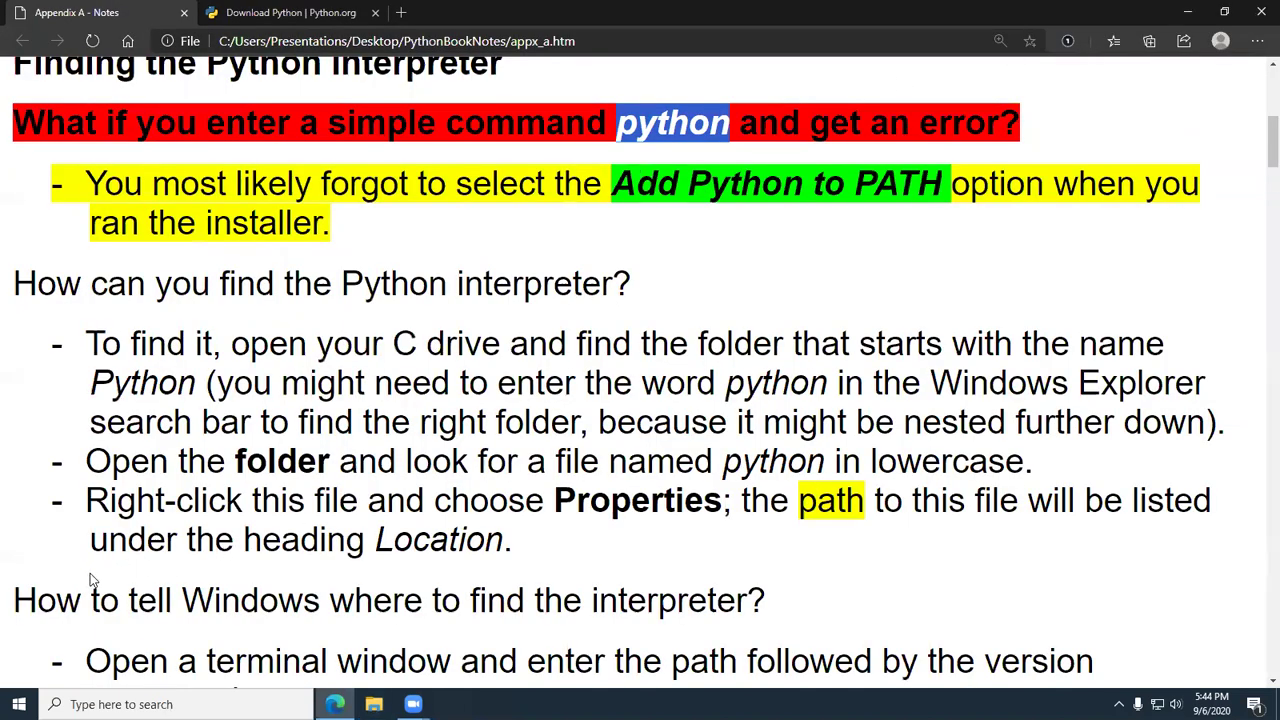
scroll(90, 578, down, 4)
scroll(90, 578, down, 4)
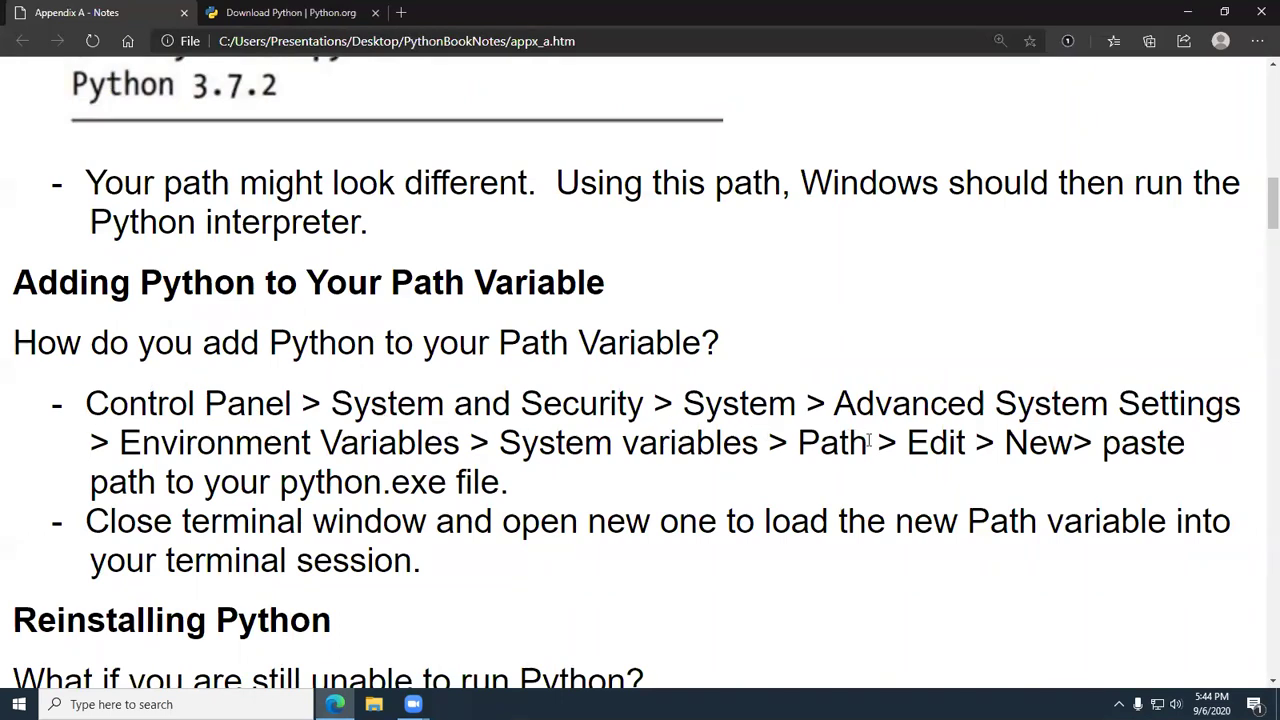
scroll(3, 475, down, 3)
scroll(3, 475, down, 1)
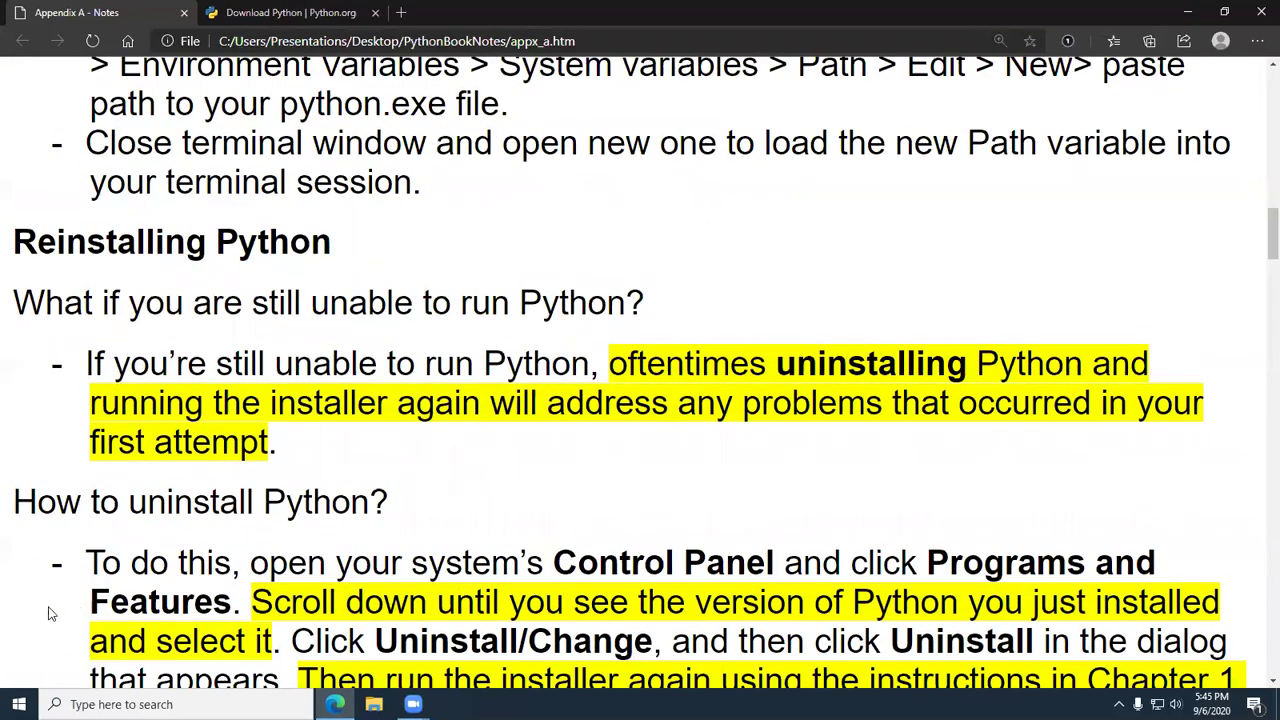
scroll(48, 613, down, 2)
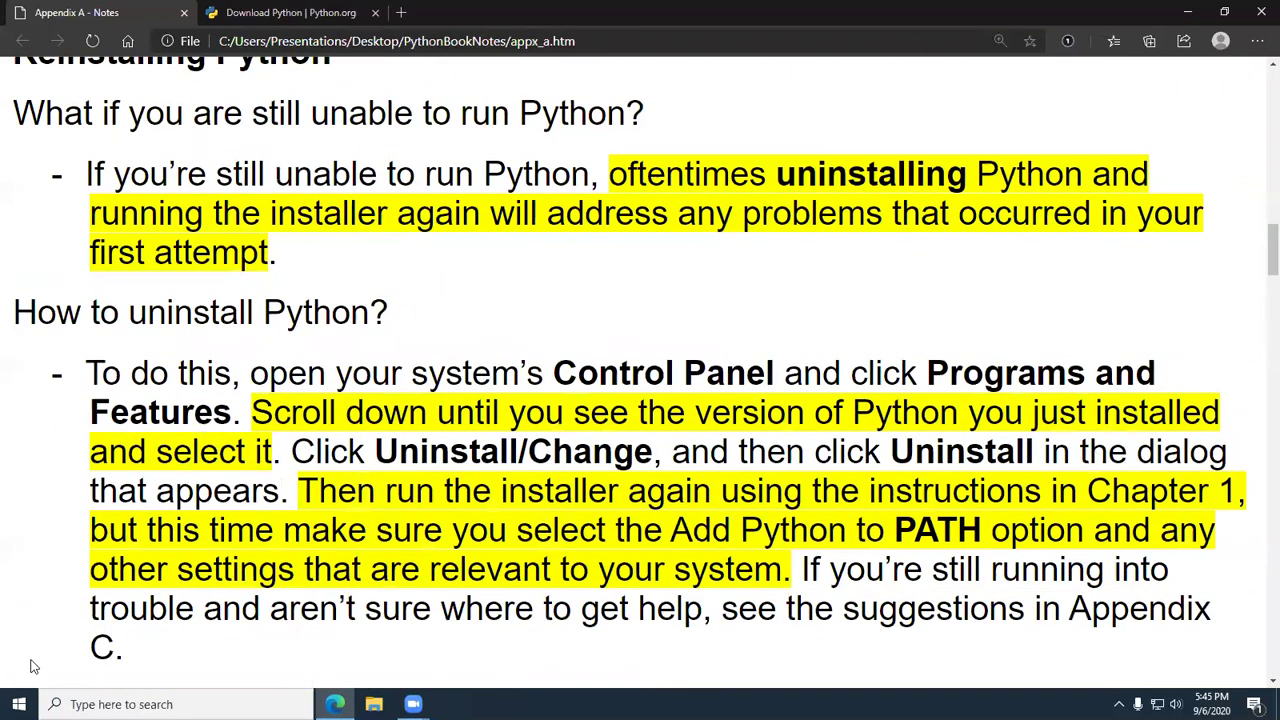
- Filter Apps & features by 'py' to check Python 3.8.5 (32-bit), version 3.8.5150.0, then close Settings
click(19, 704)
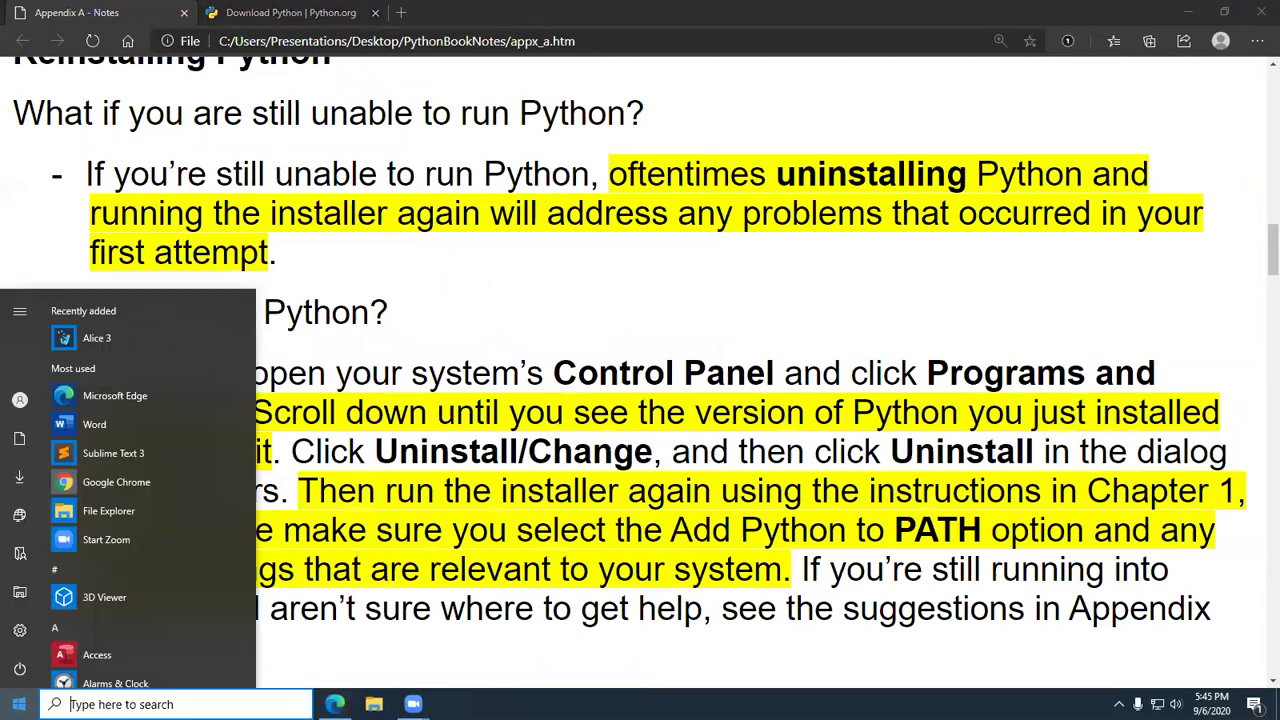
click(21, 632)
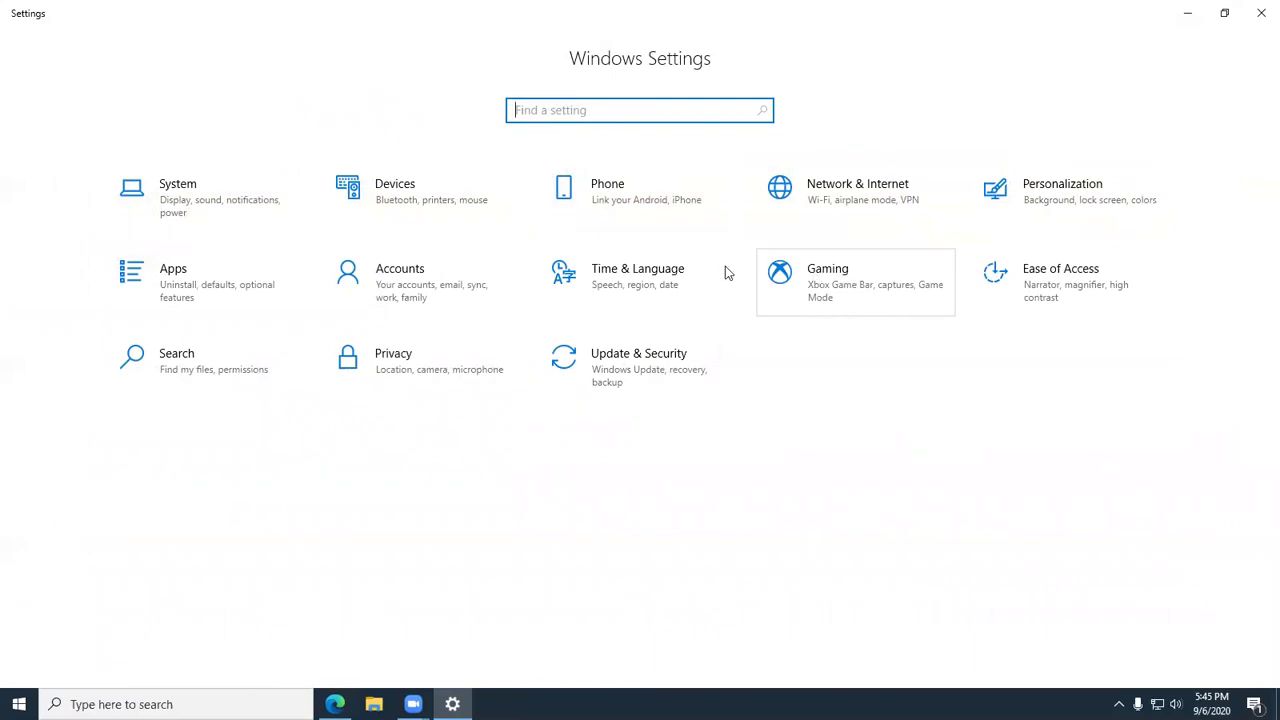
click(222, 290)
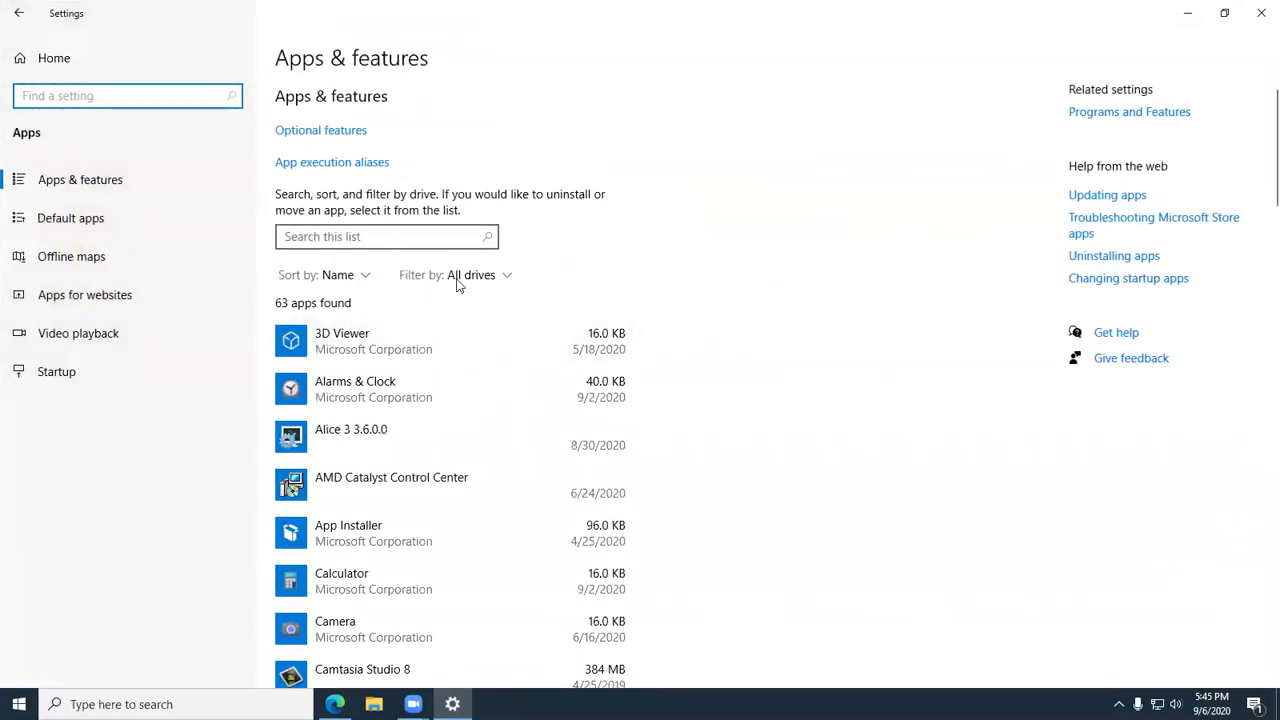
click(374, 236)
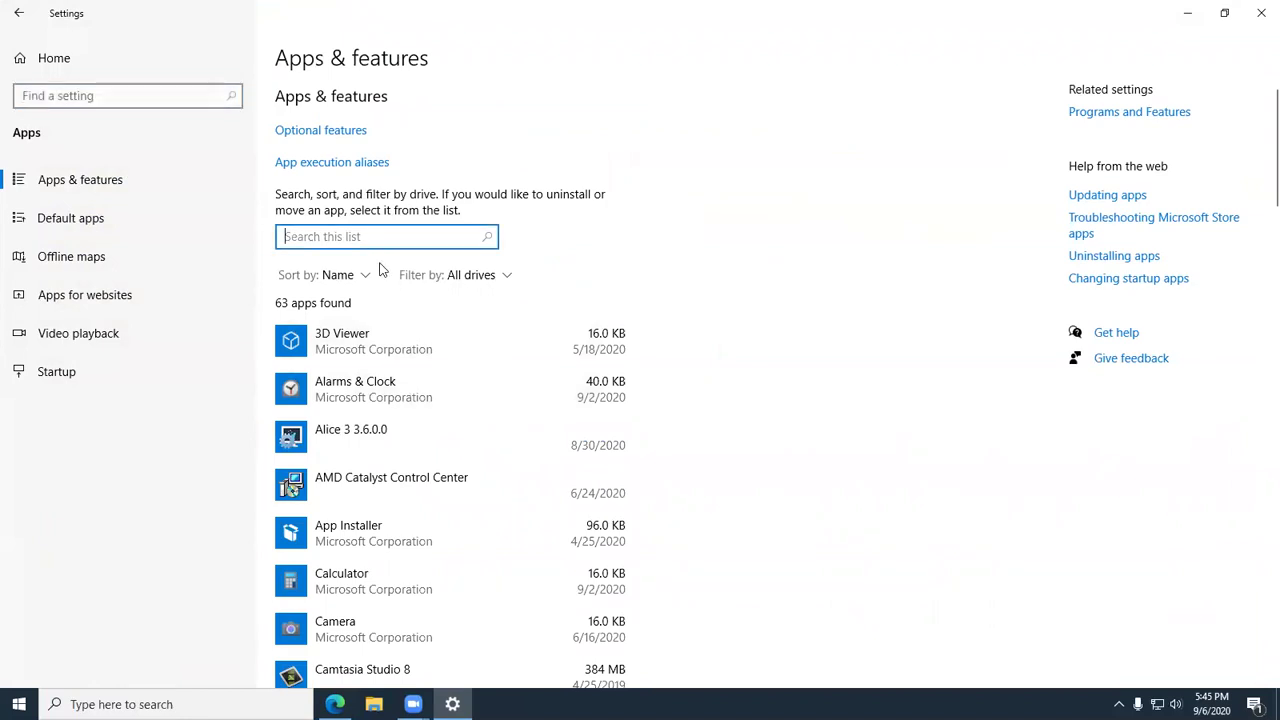
text(py)
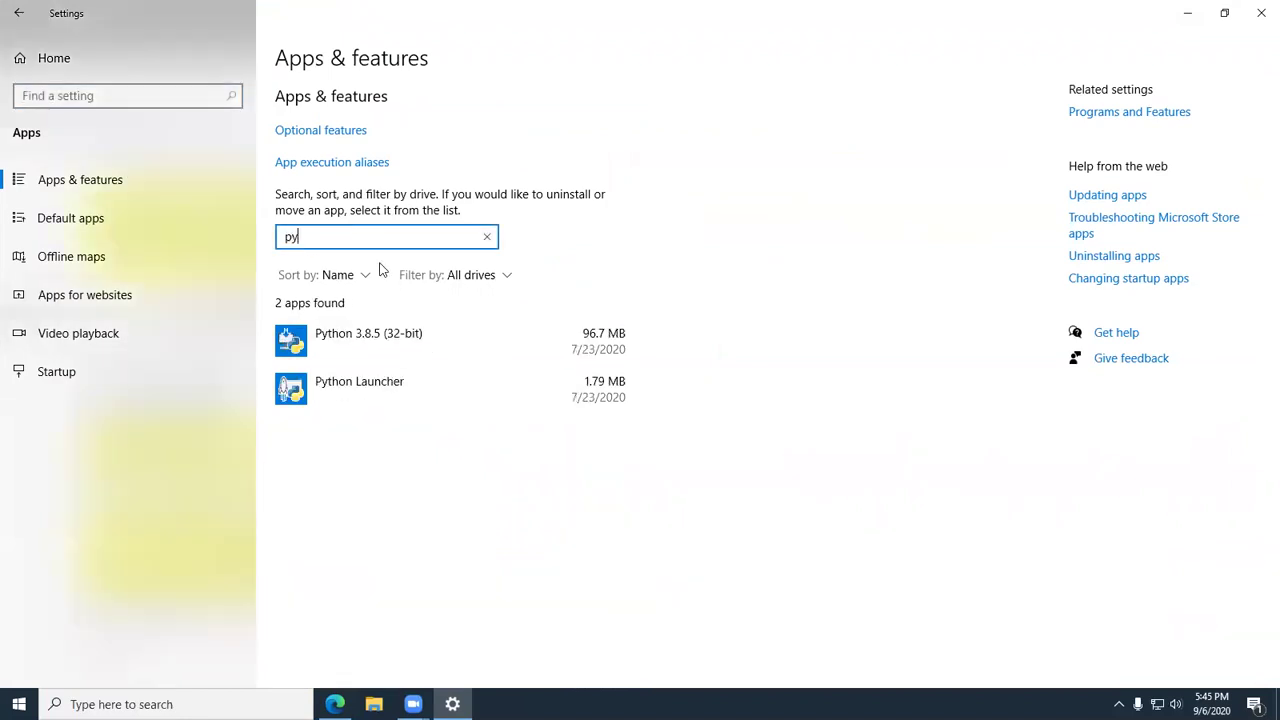
click(376, 336)
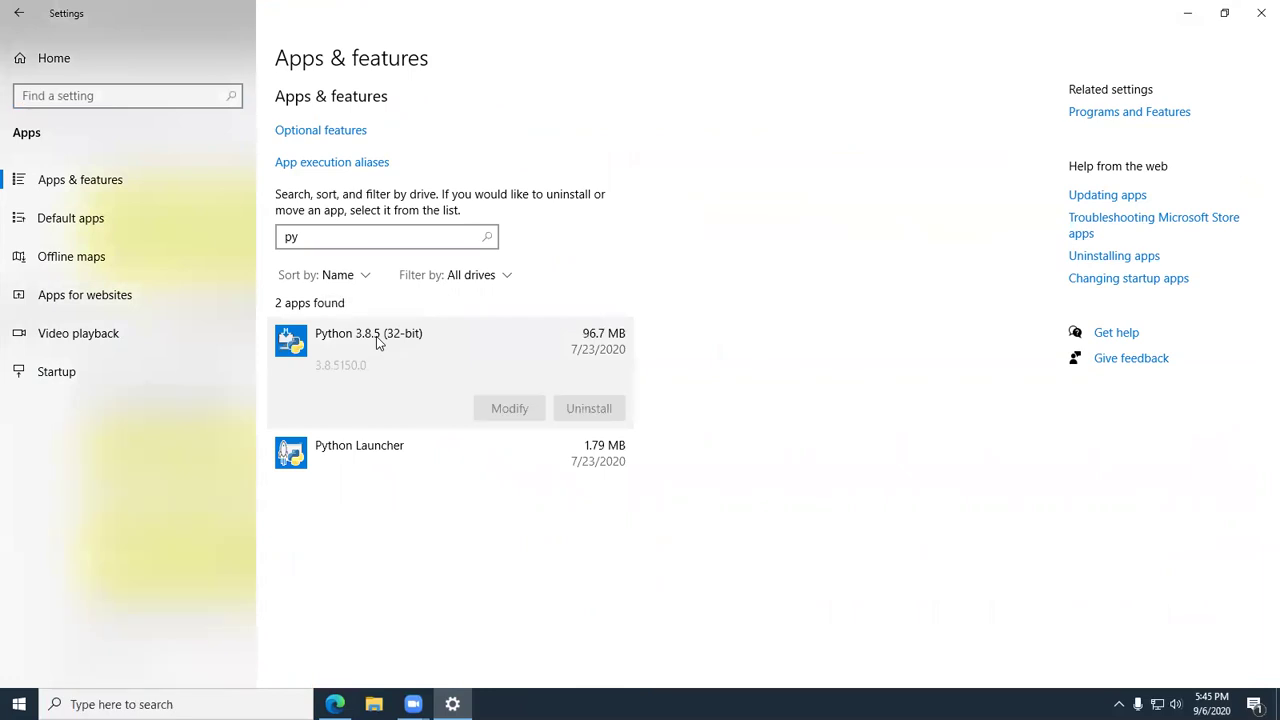
click(1260, 13)
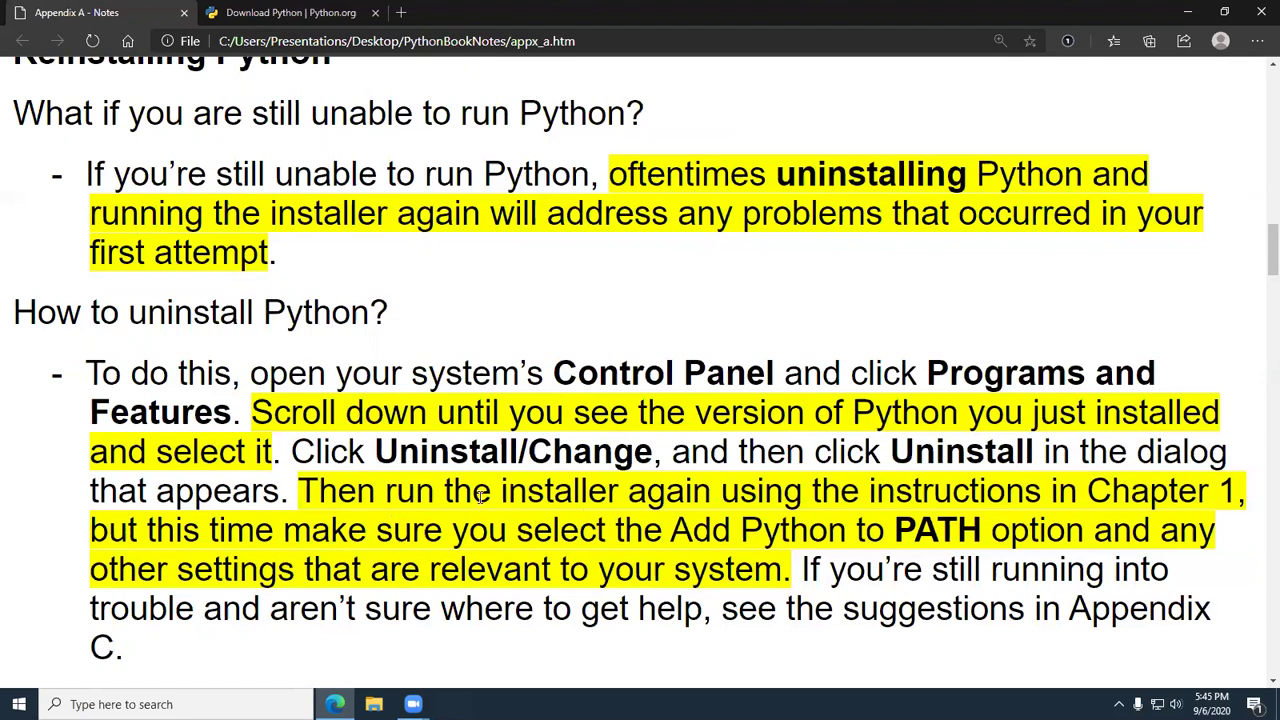
- Highlight the phrase 'Add Python to PATH' and scroll on to the Python on macOS heading
drag(672, 532, 995, 527)
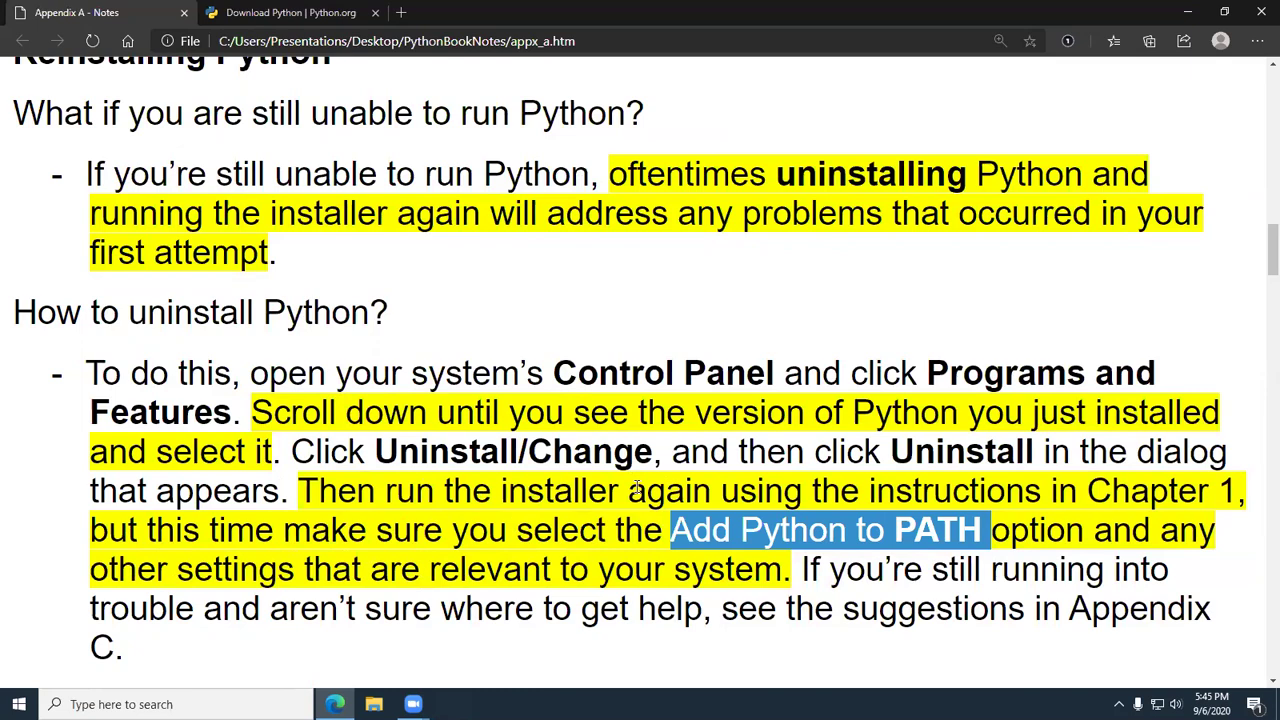
scroll(636, 487, down, 3)
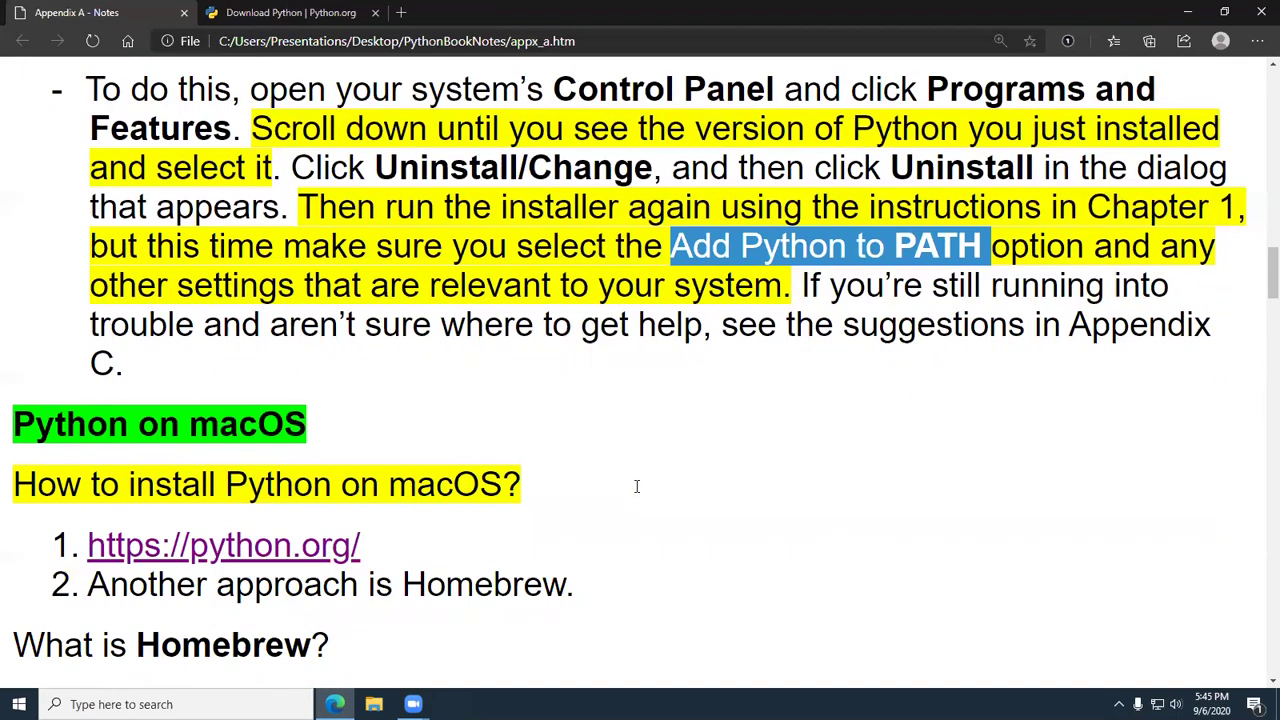
scroll(636, 487, down, 1)
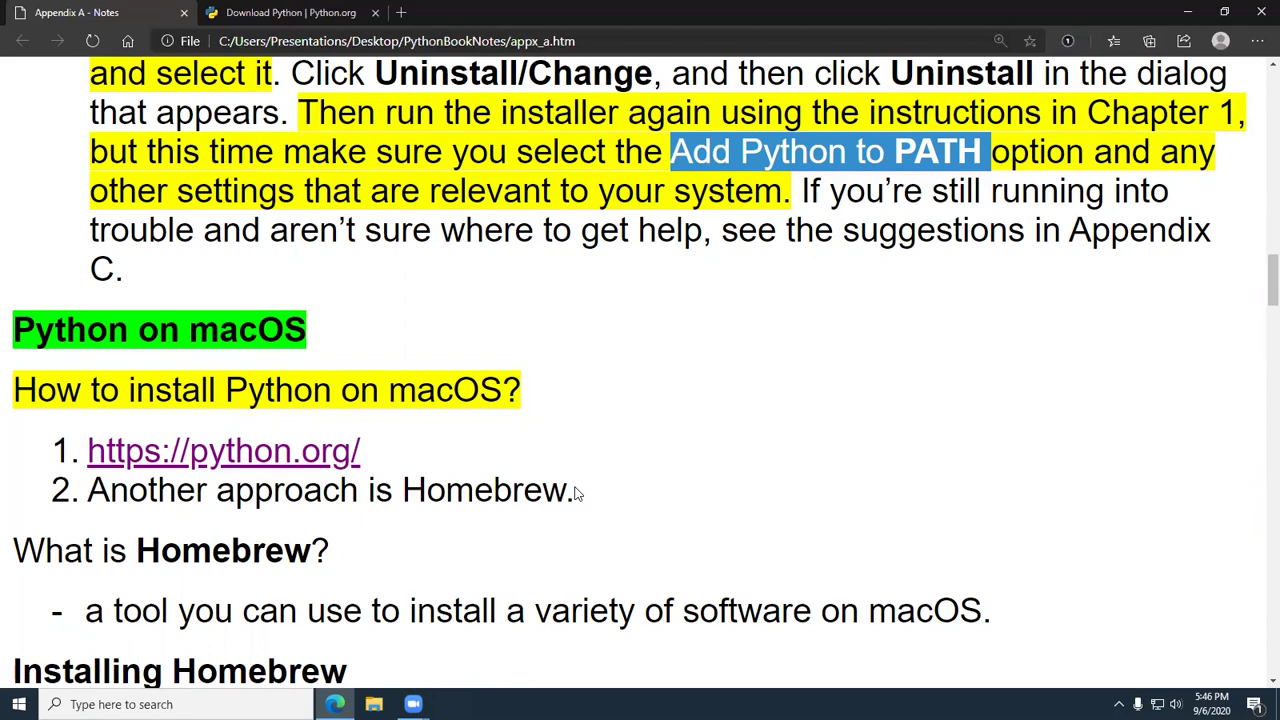
- Highlight 'Homebrew' in the macOS notes and read down to the Python on Linux section
scroll(576, 493, down, 3)
scroll(576, 493, up, 2)
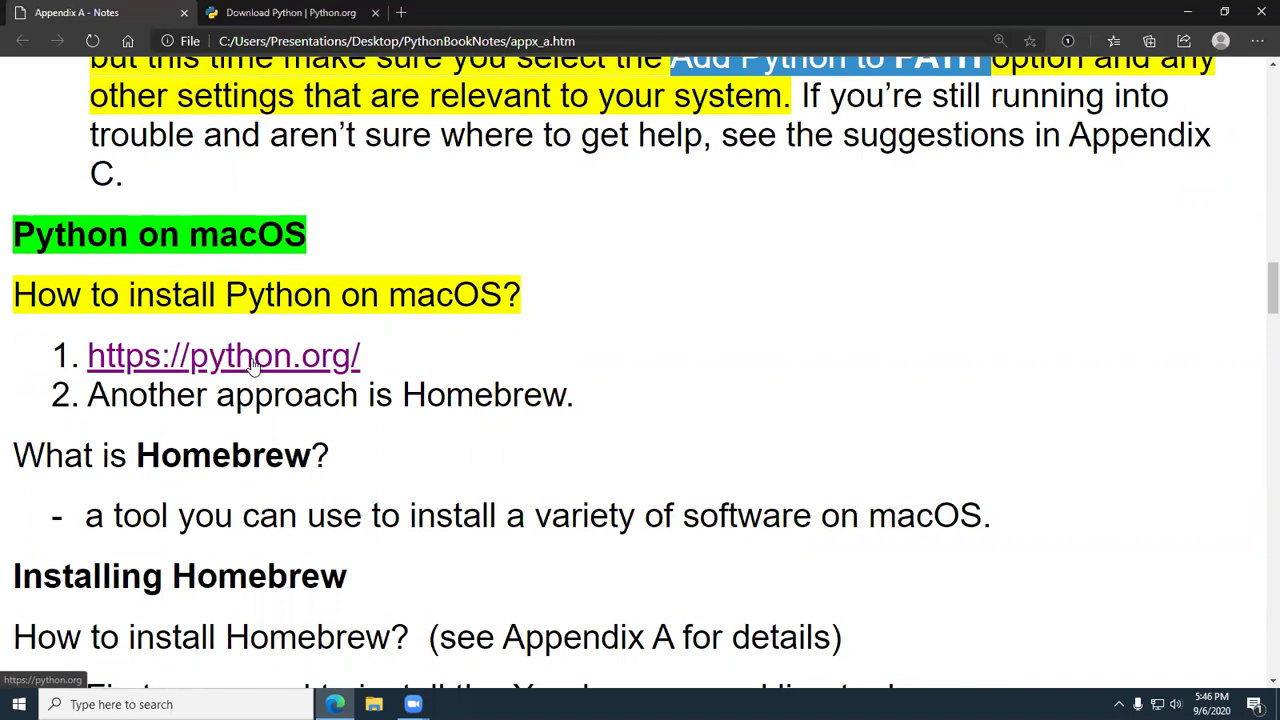
drag(406, 395, 568, 398)
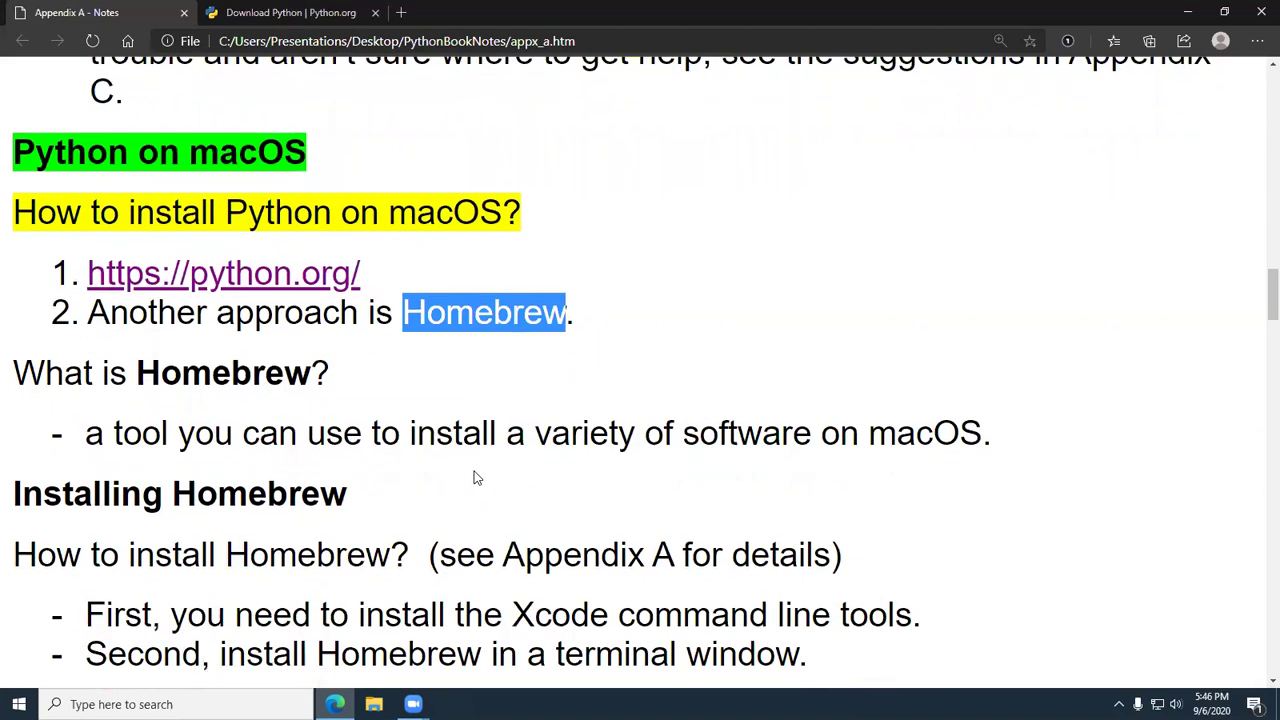
scroll(480, 470, down, 2)
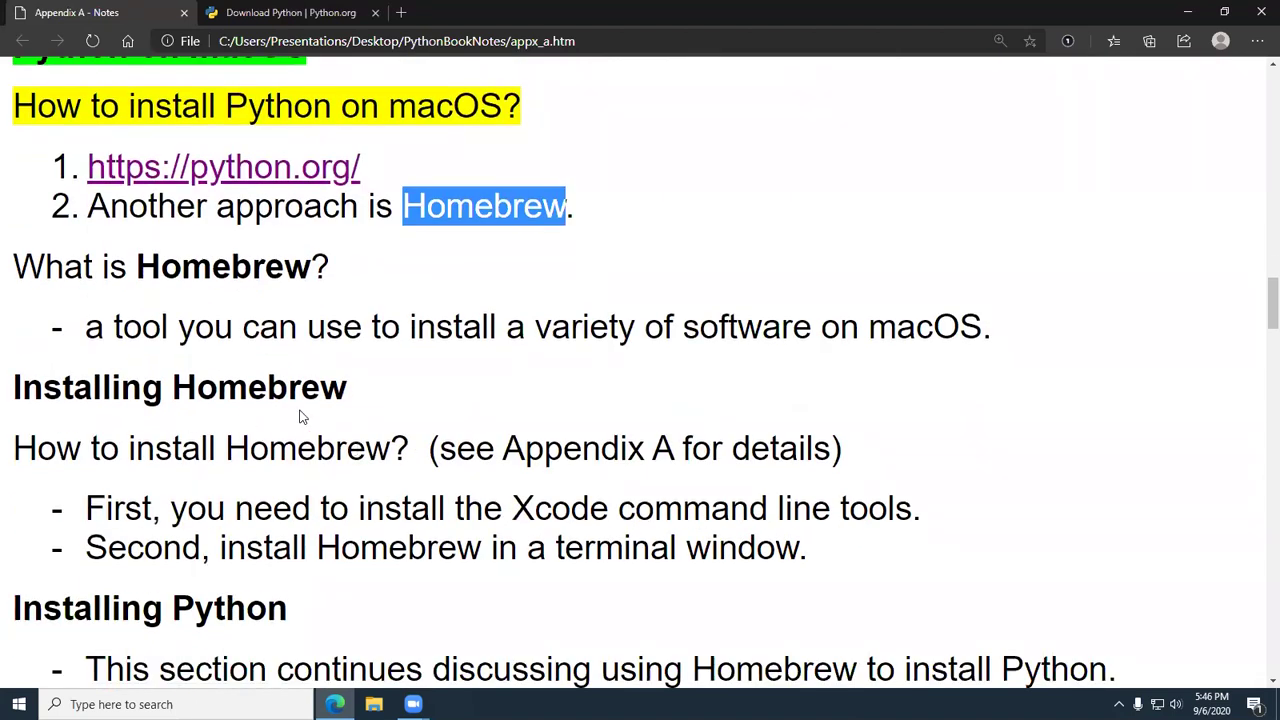
scroll(295, 416, down, 4)
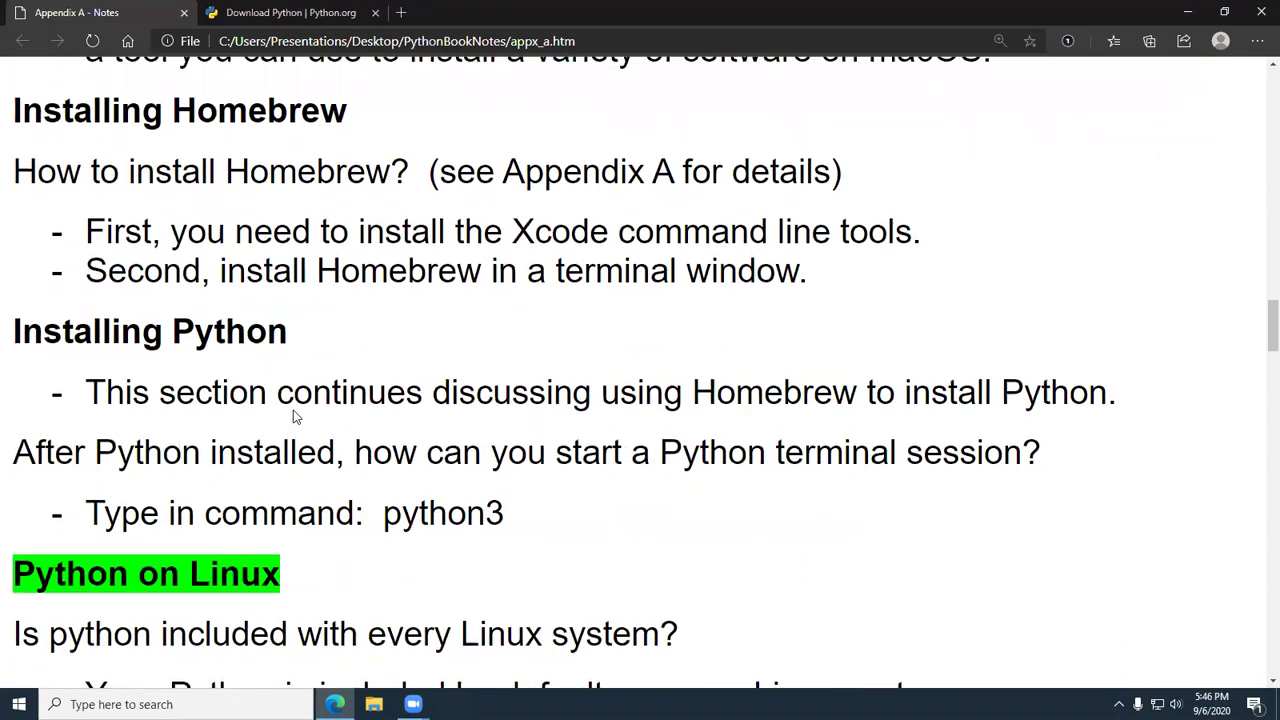
scroll(293, 410, down, 2)
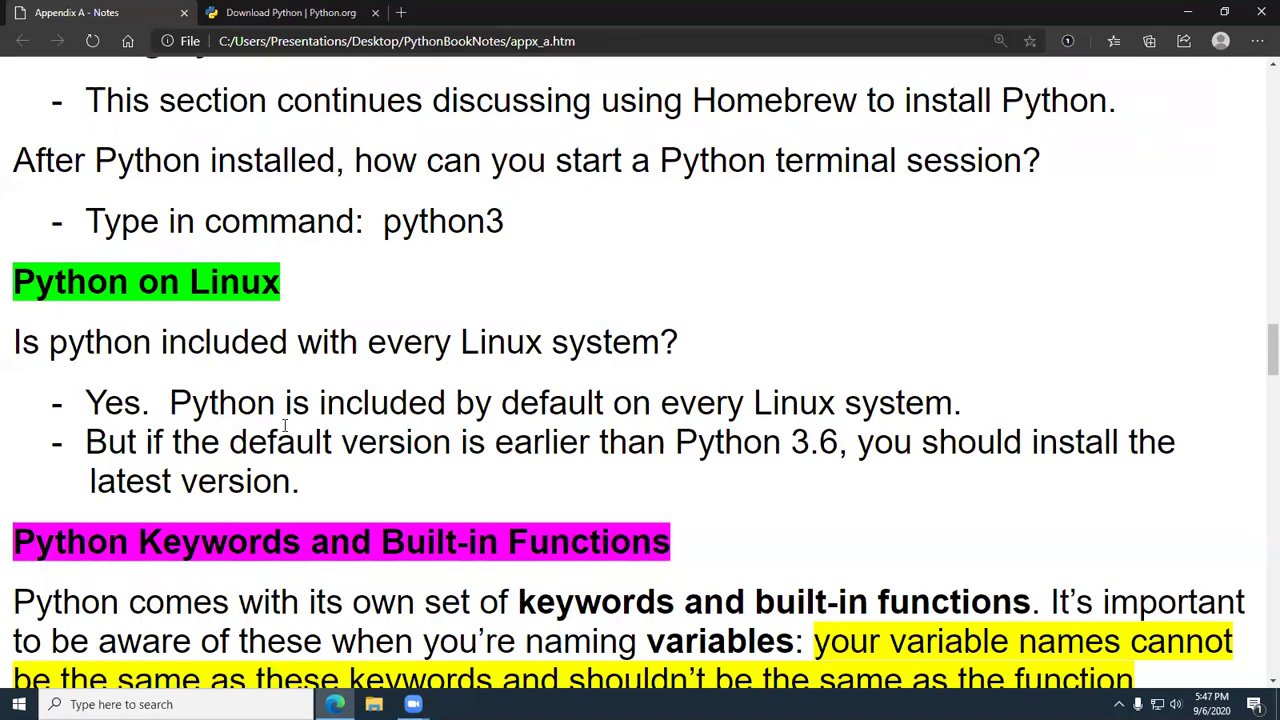
- Scroll past the Python Keywords table to the Python Built-in Functions list
scroll(285, 425, down, 2)
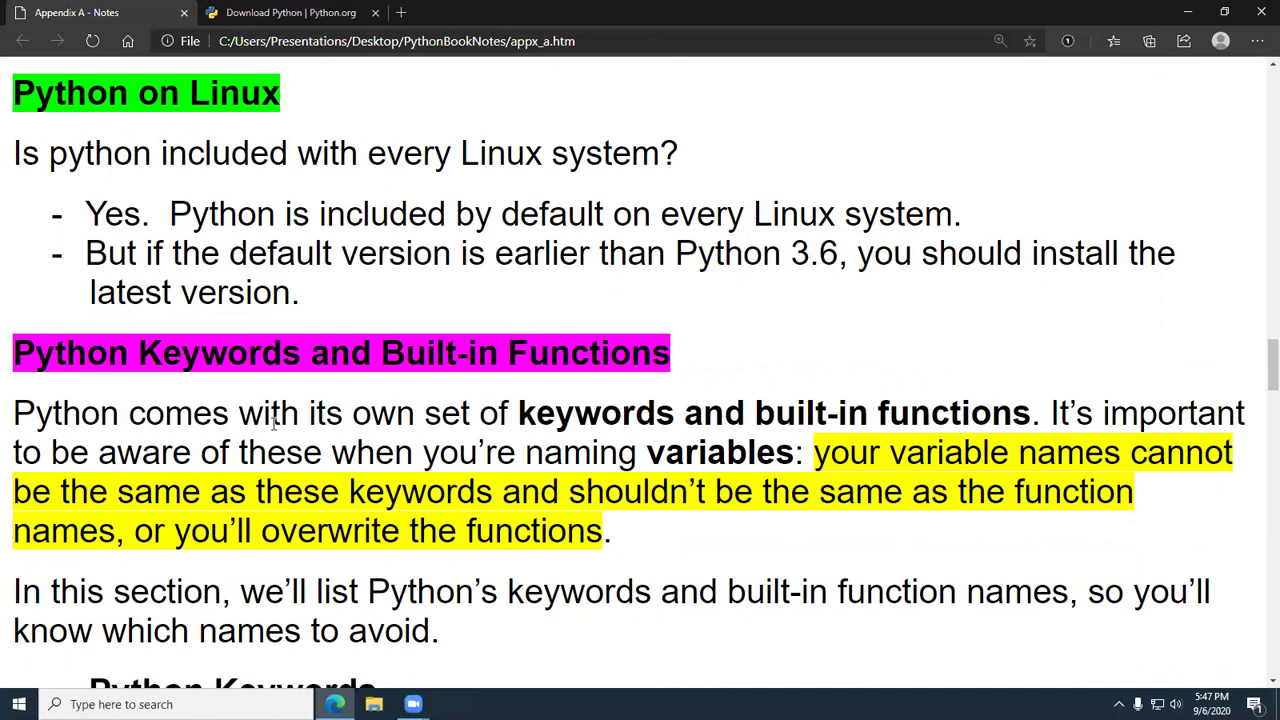
scroll(369, 420, down, 1)
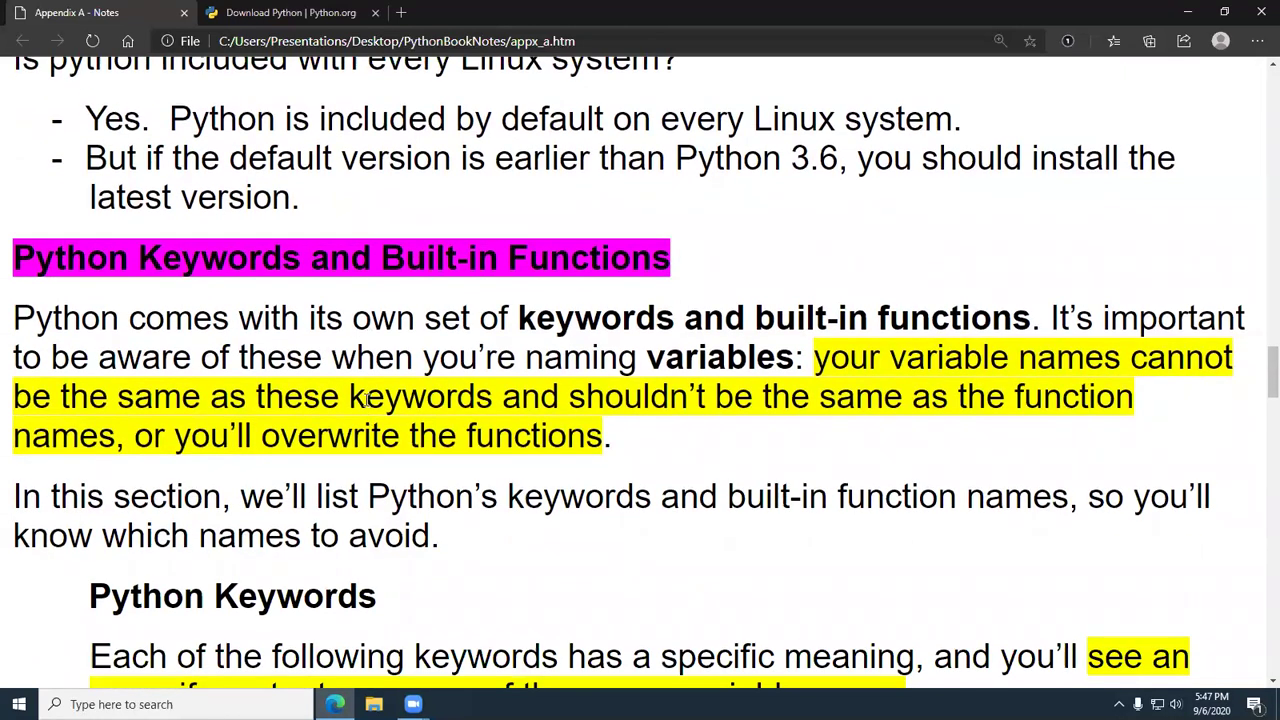
scroll(367, 399, down, 1)
scroll(367, 400, down, 2)
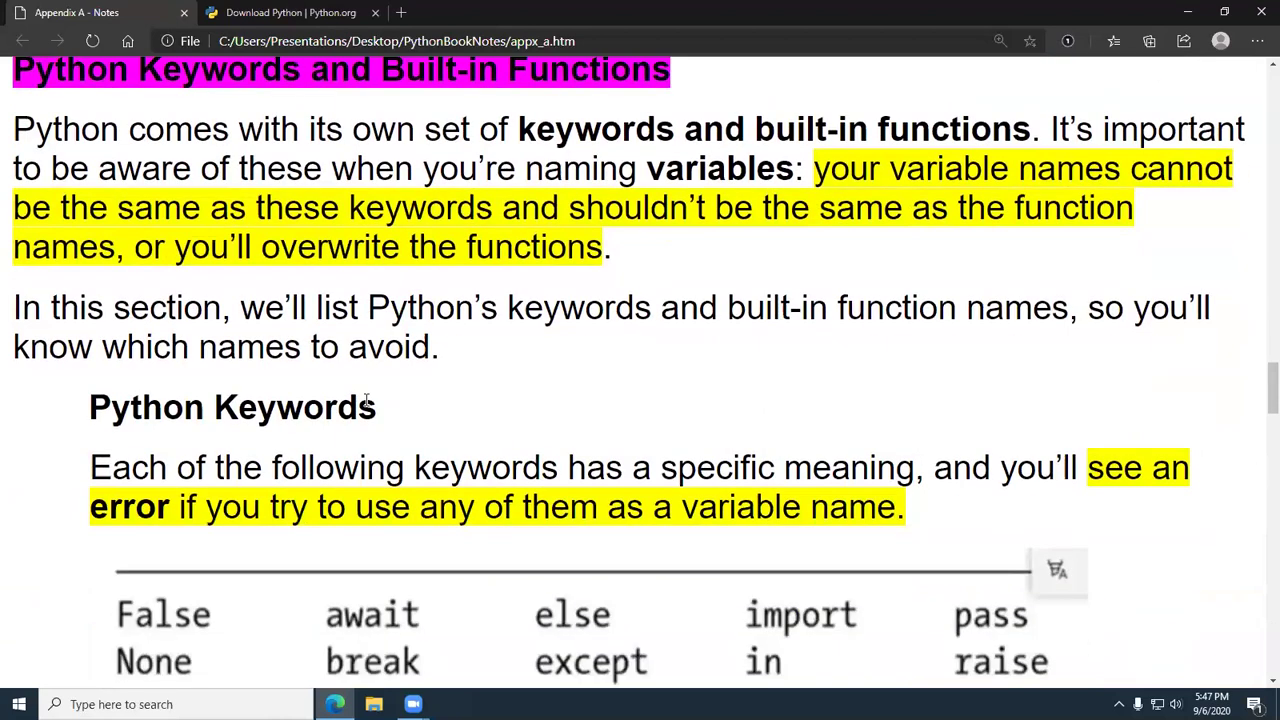
scroll(414, 520, down, 2)
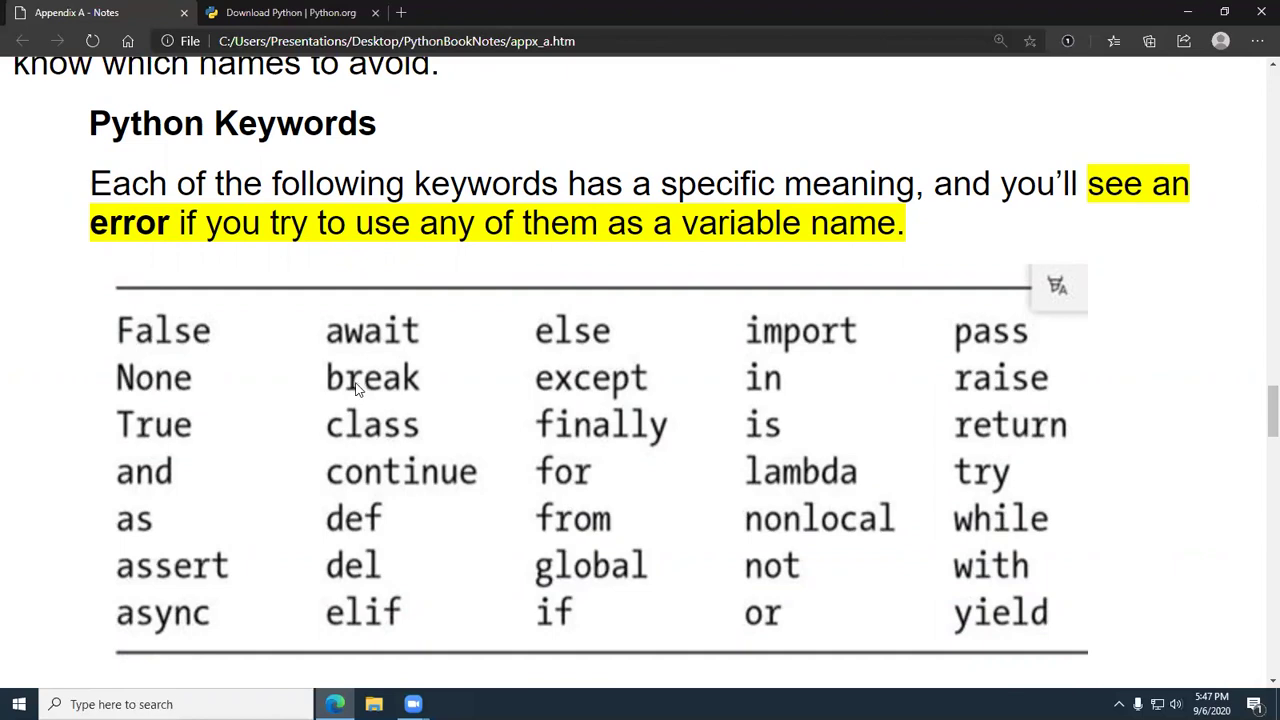
scroll(301, 362, down, 5)
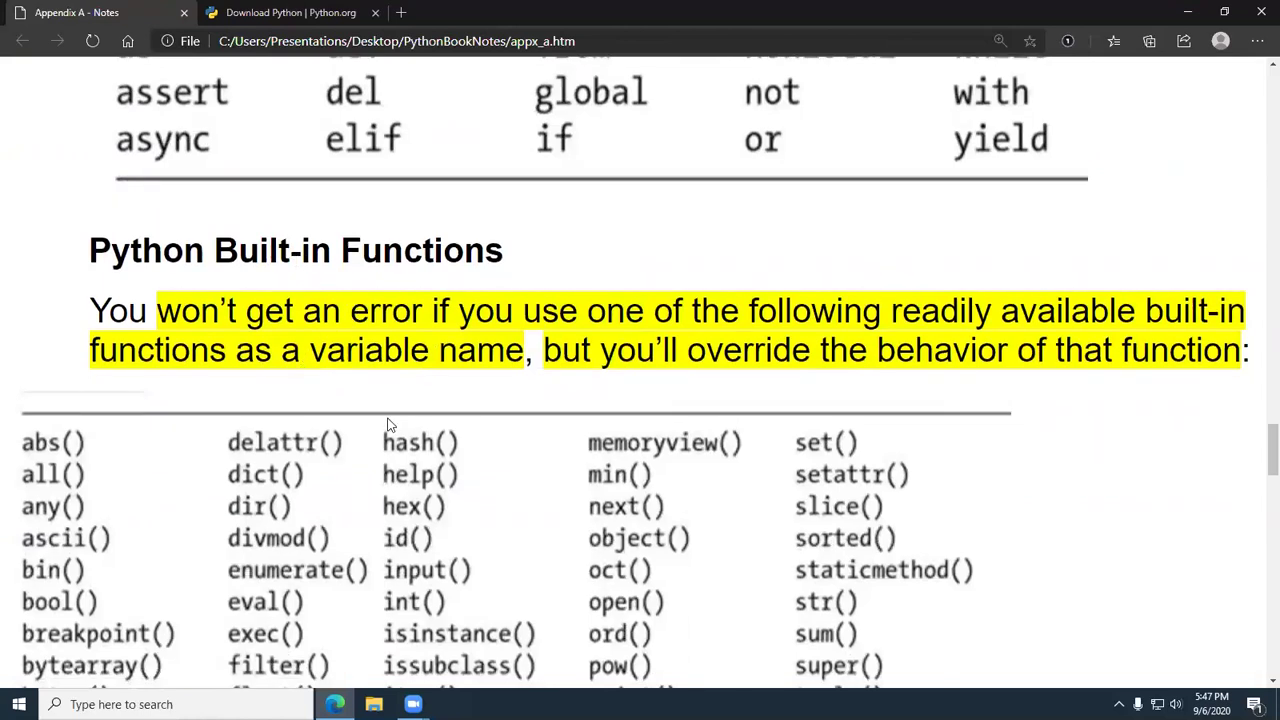
scroll(389, 424, down, 1)
scroll(389, 419, down, 1)
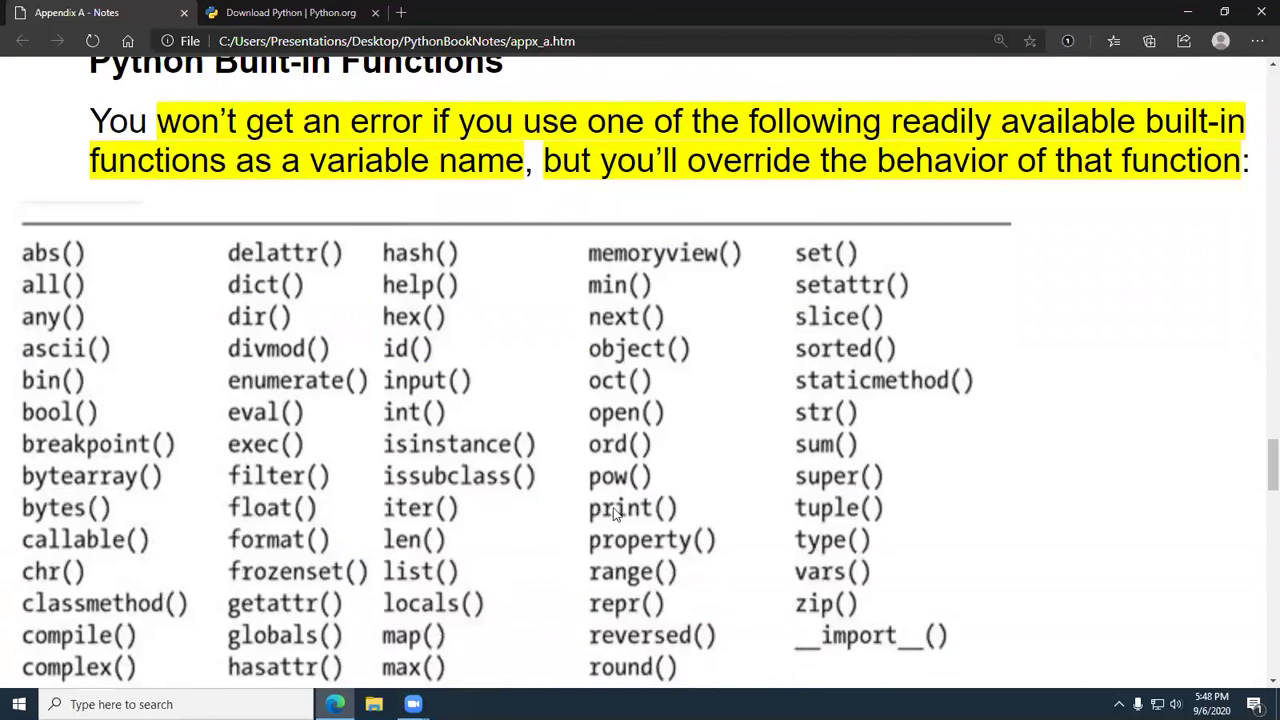
scroll(656, 512, up, 2)
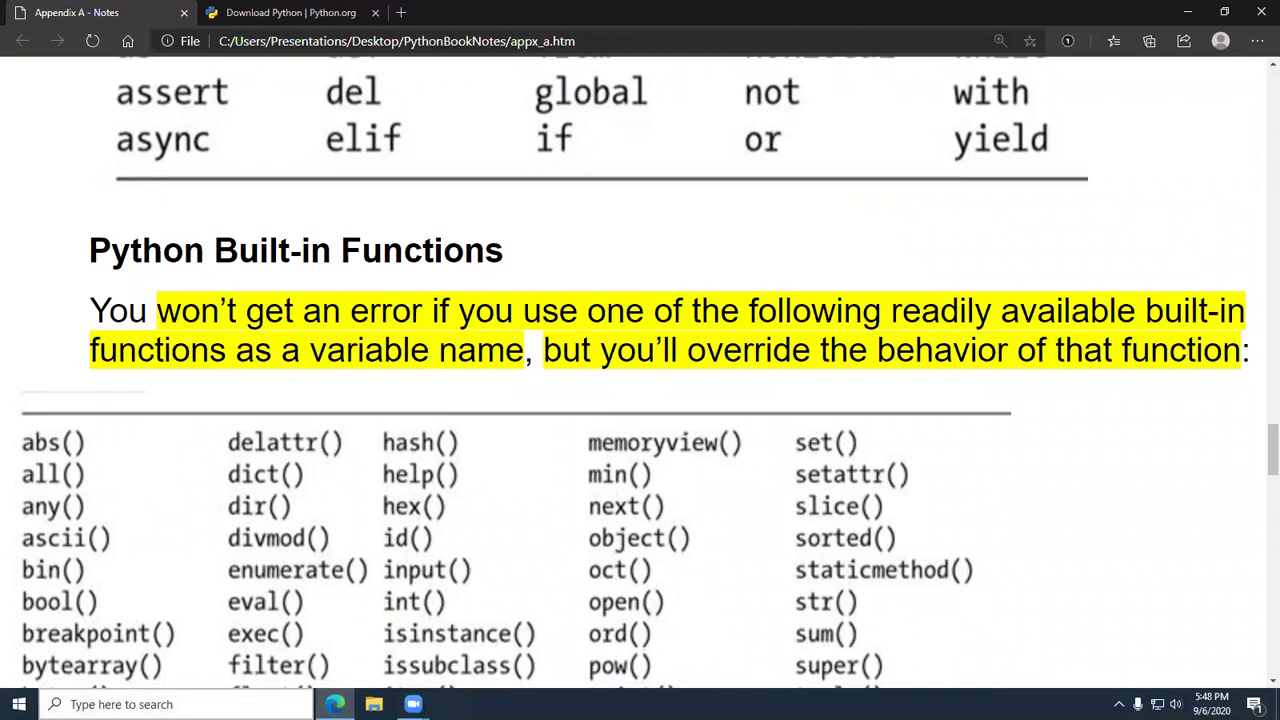
- Search Windows for 'idle' and launch IDLE (Python 3.8 32-bit)
click(180, 704)
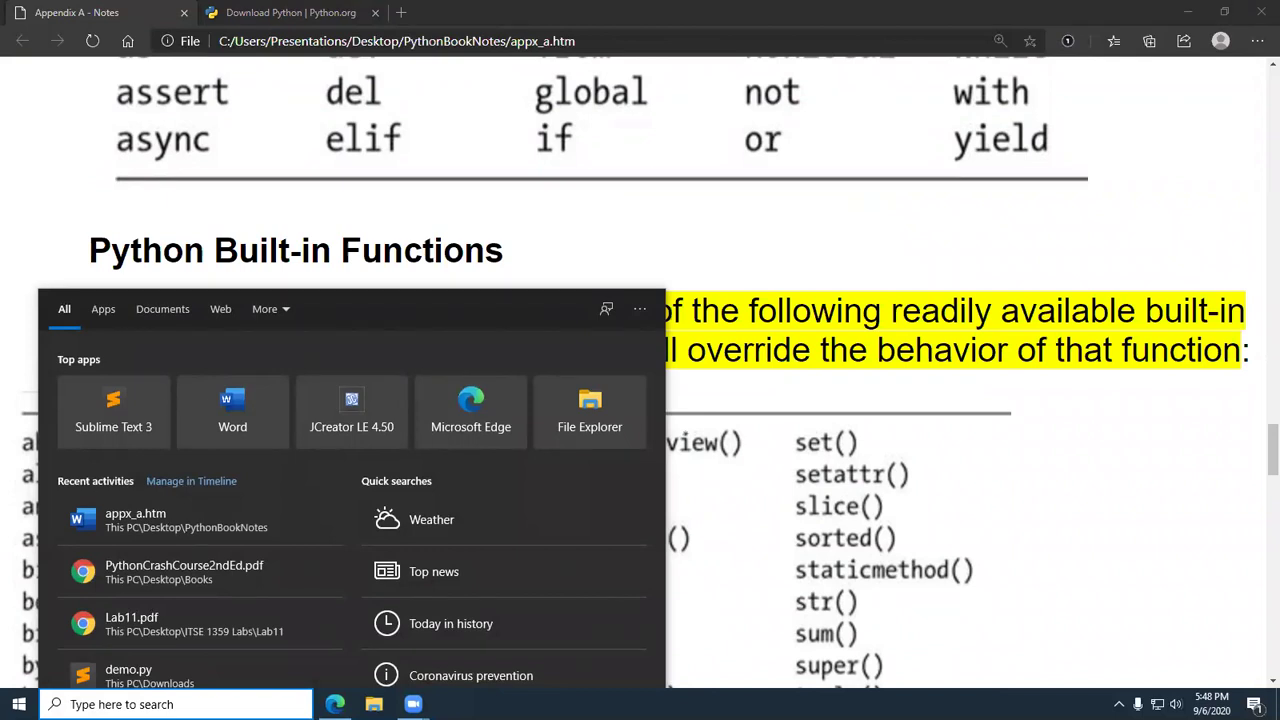
text(idle)
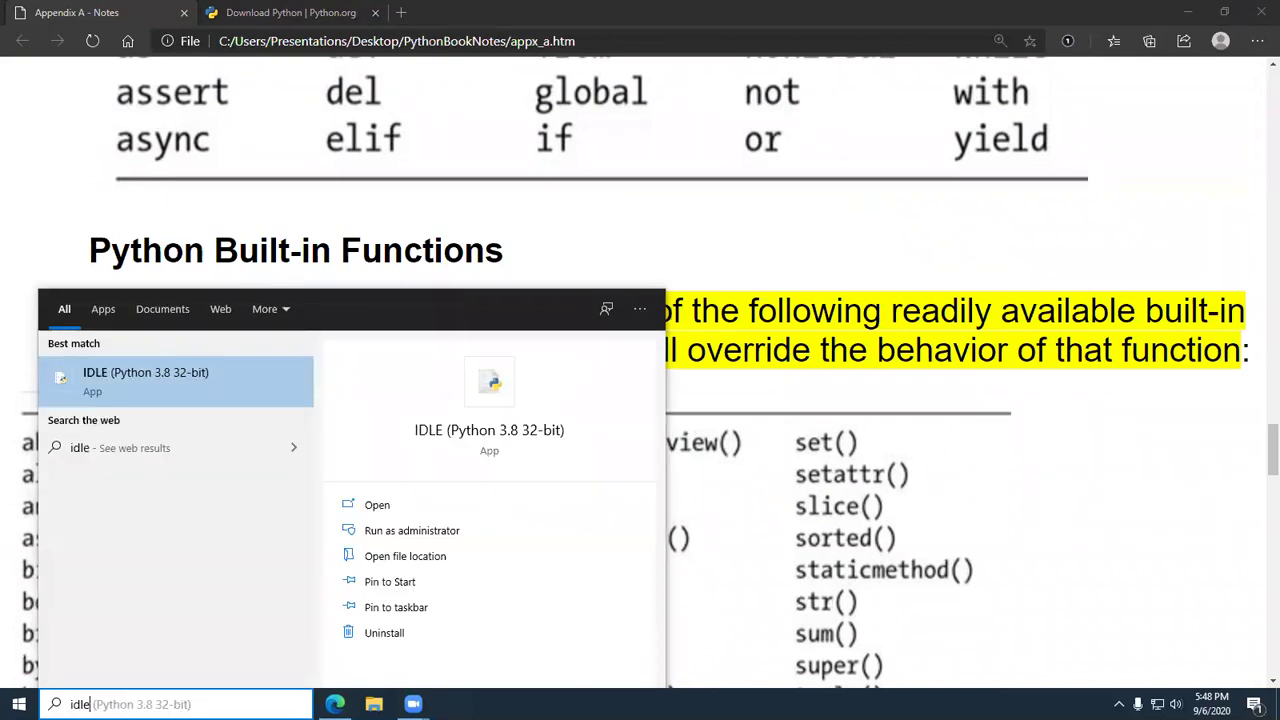
key(Return)
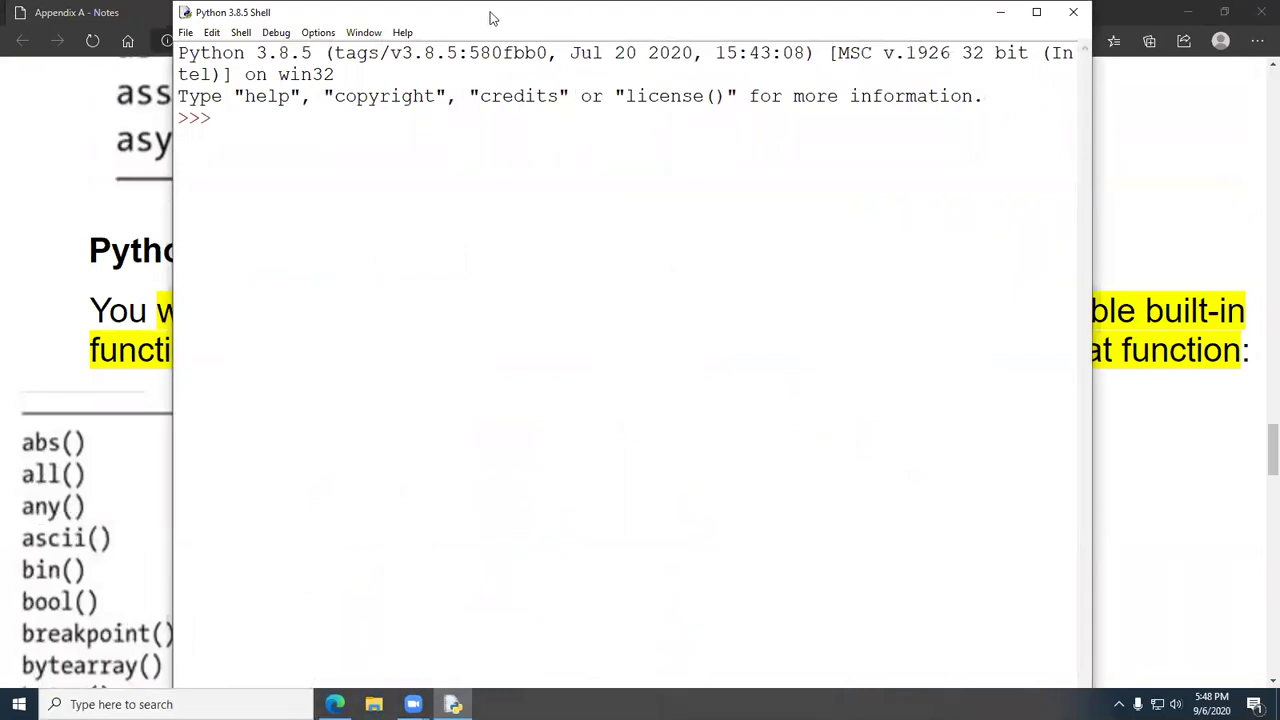
- Nudge the Python 3.8.5 Shell window and create a new untitled editor via File > New File
drag(490, 17, 488, 29)
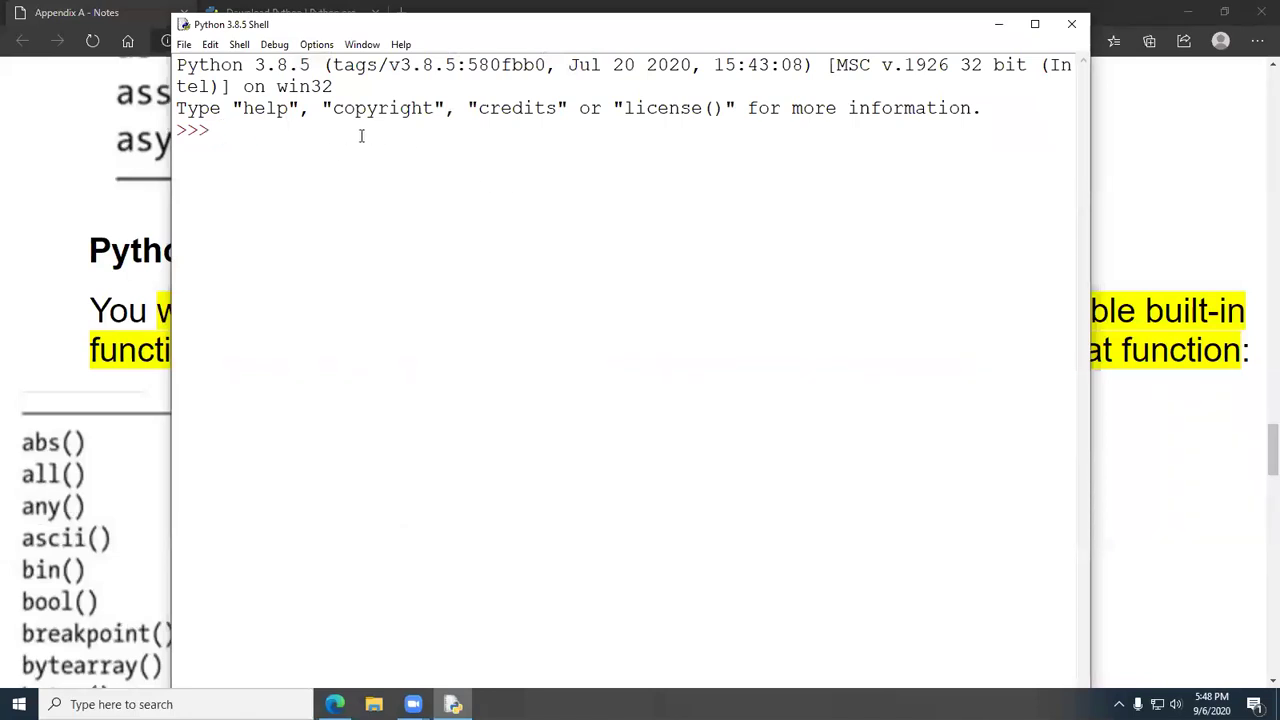
click(184, 44)
click(195, 62)
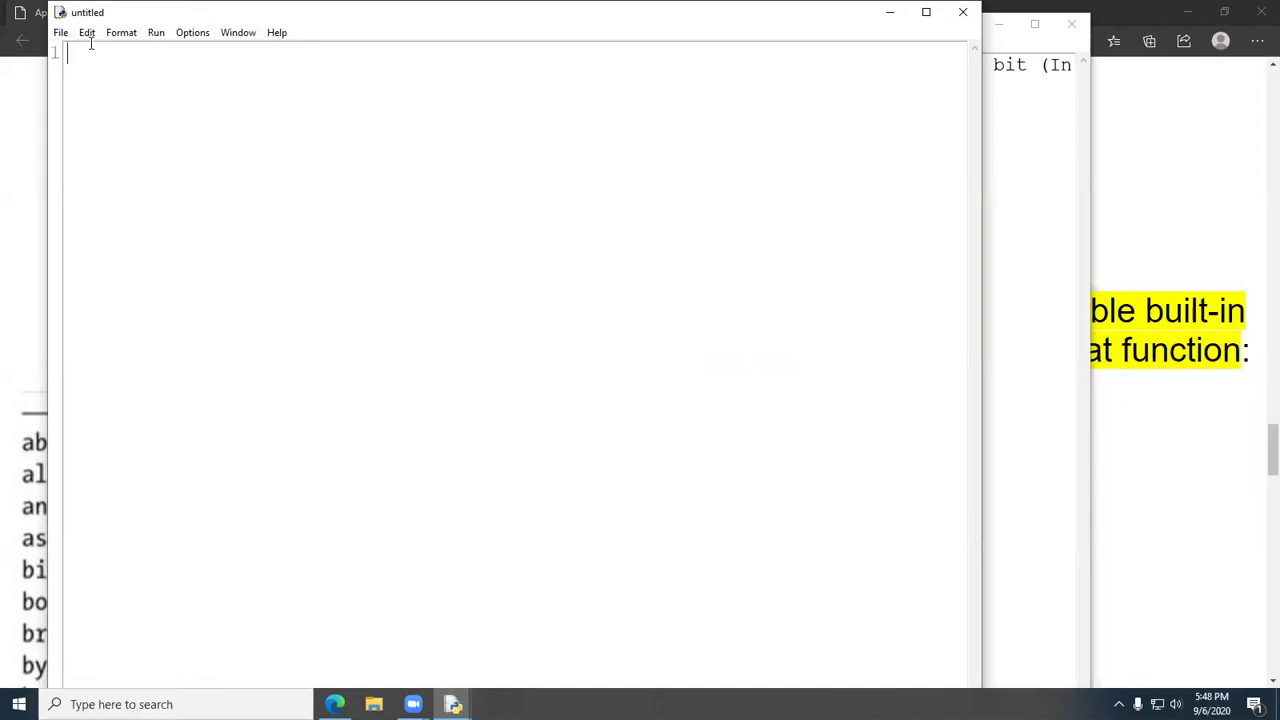
- Write the lines name = "bob" and print(name), then bring up File > Save
text(name = "bob")
key(Return)
text(print(name))
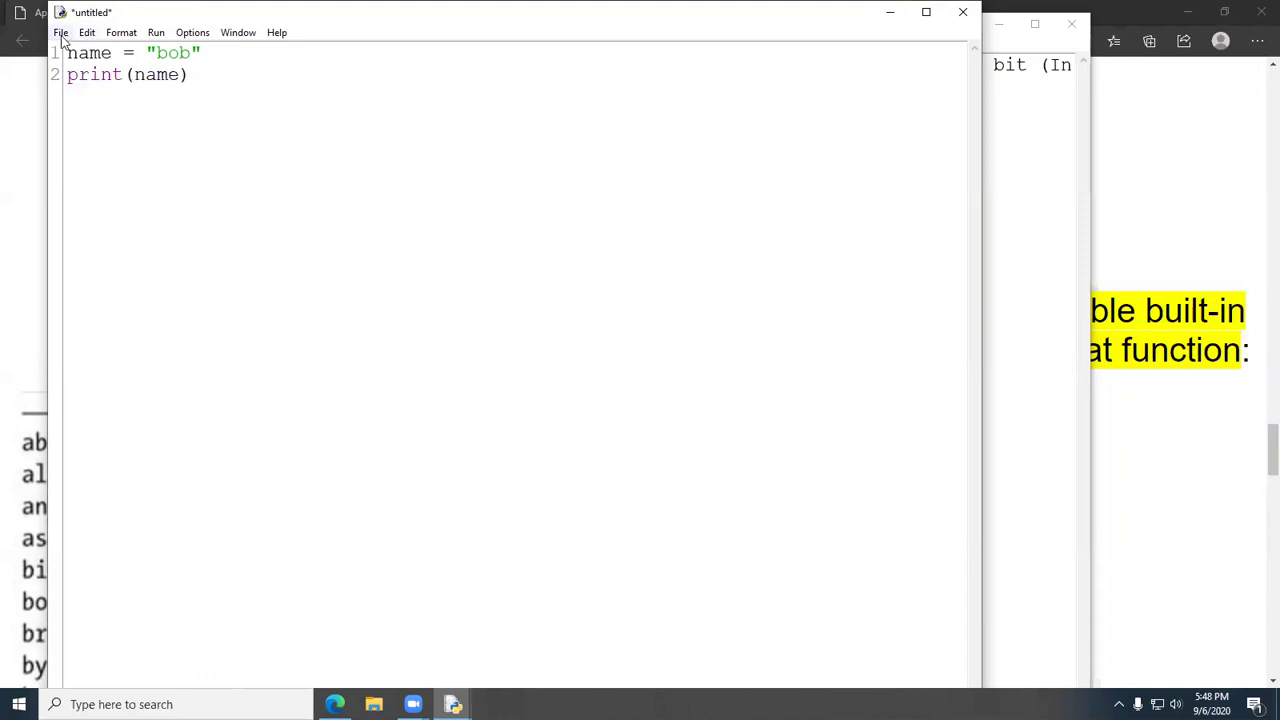
click(61, 33)
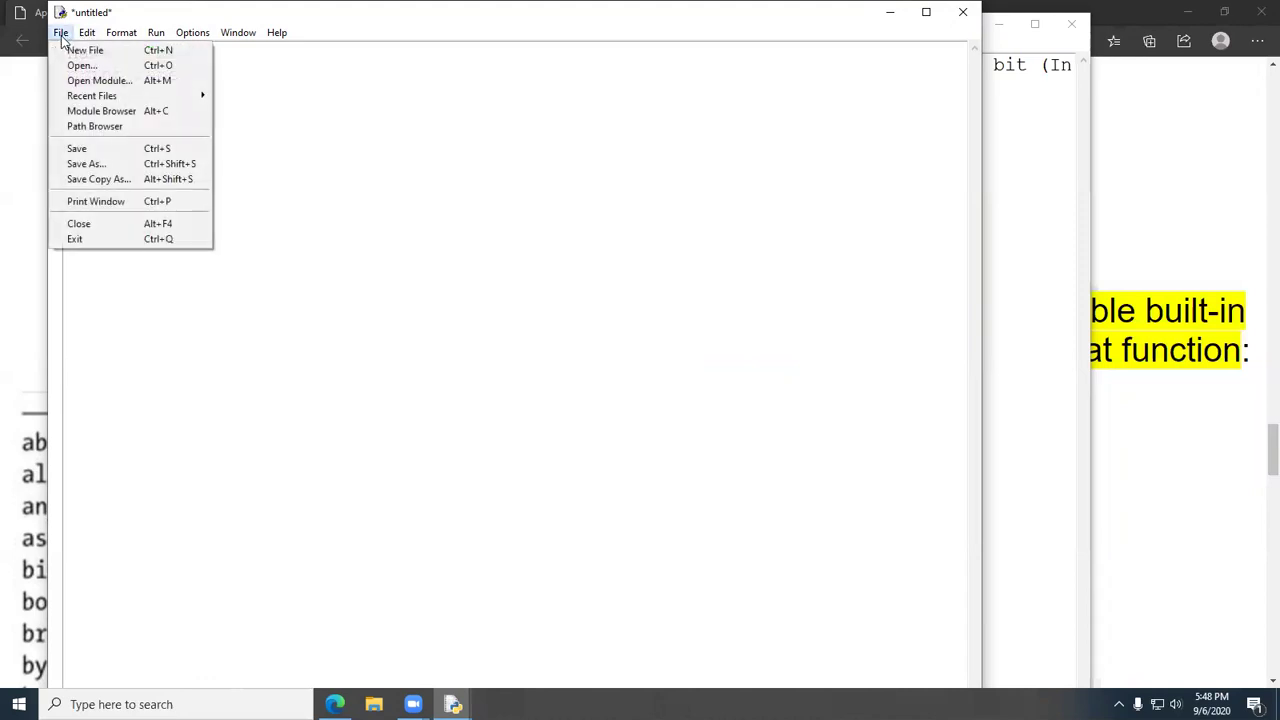
click(80, 148)
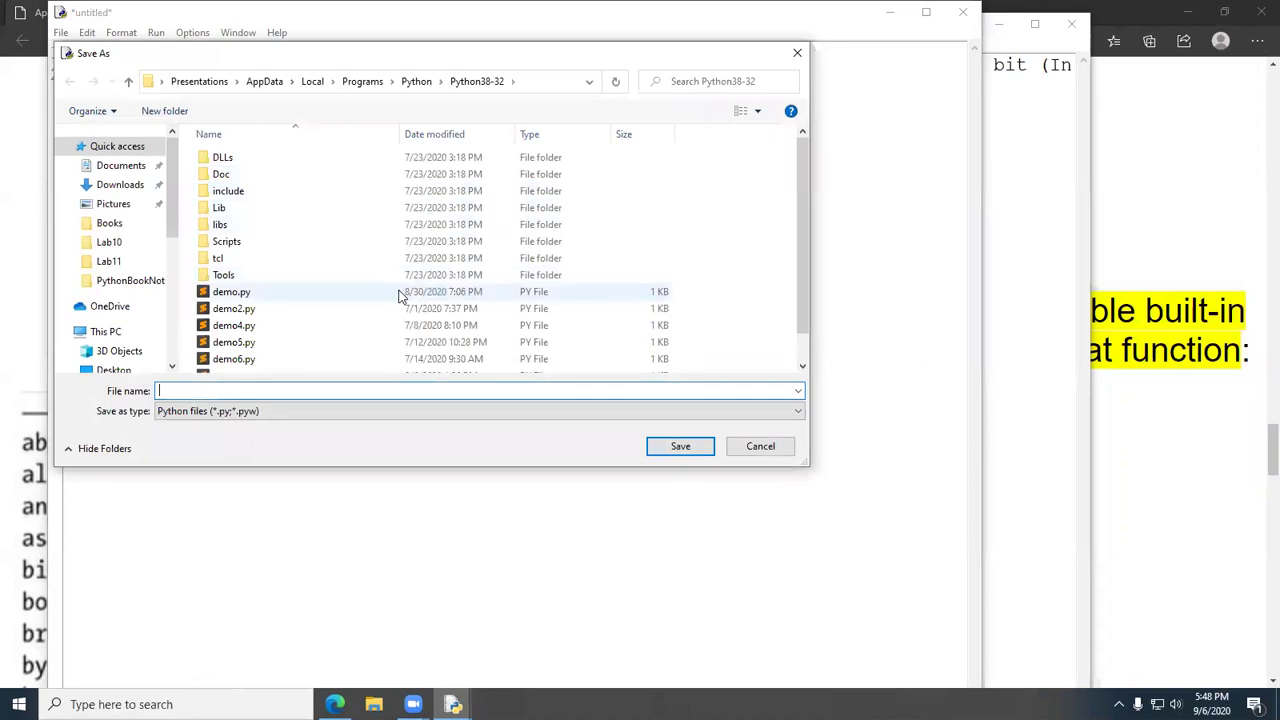
- Save the script as my_demo.py in Python38-32 and run it with F5
text(d)
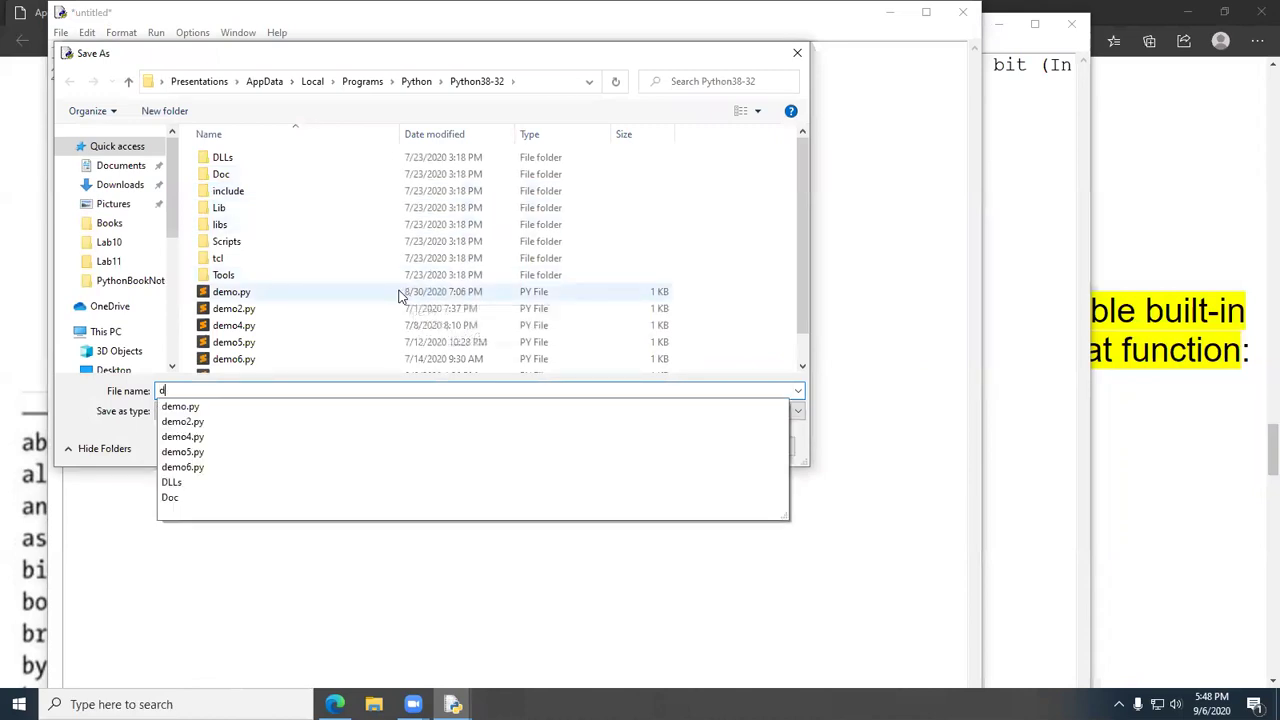
key(BackSpace)
text(my_demo)
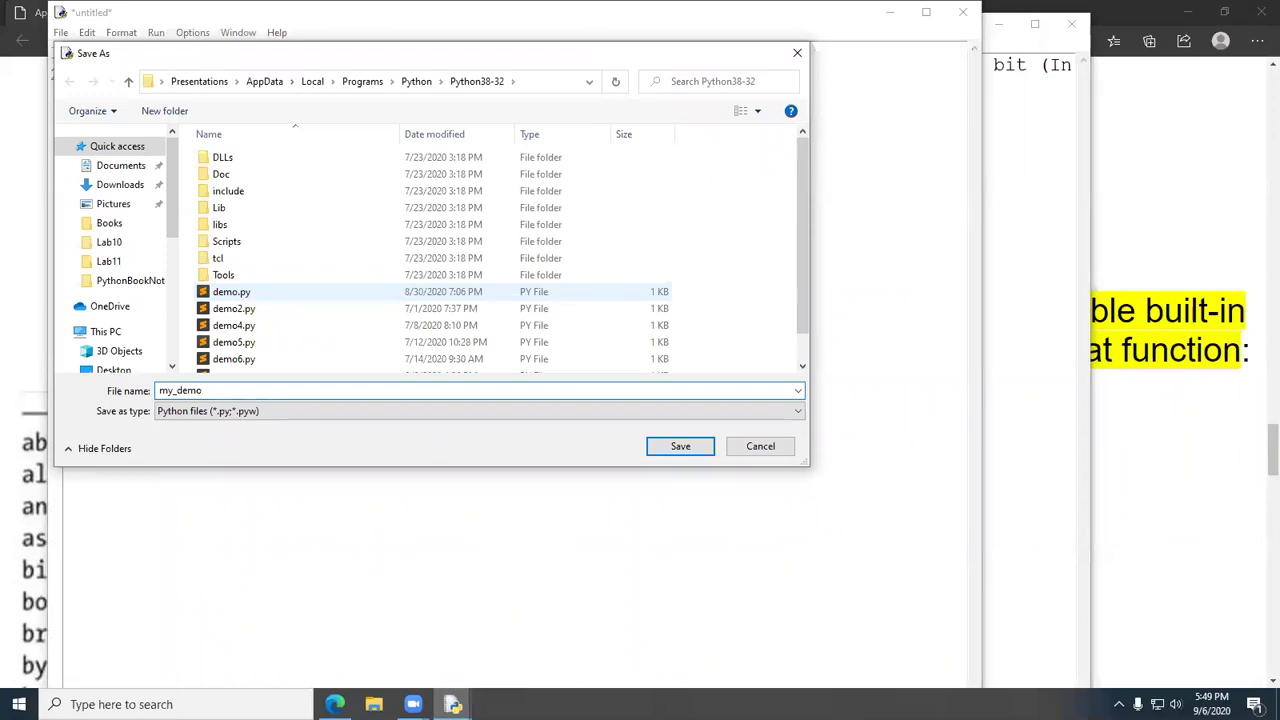
key(Return)
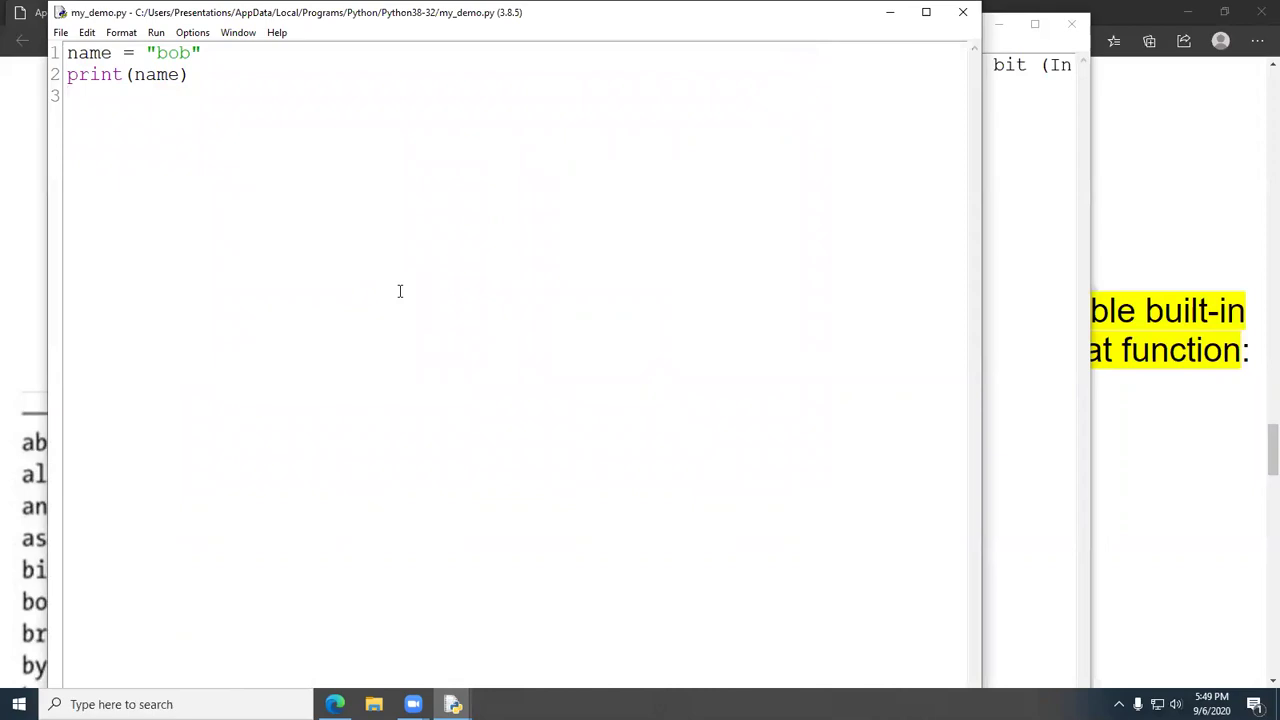
key(F5)
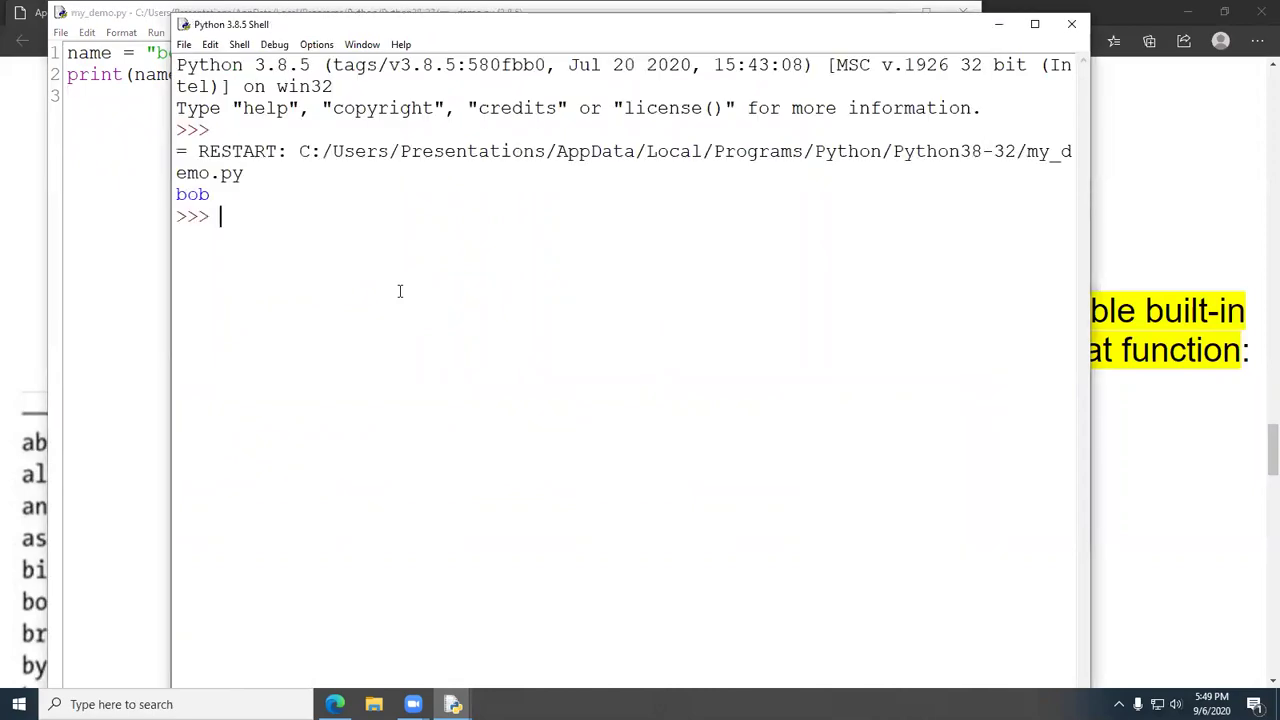